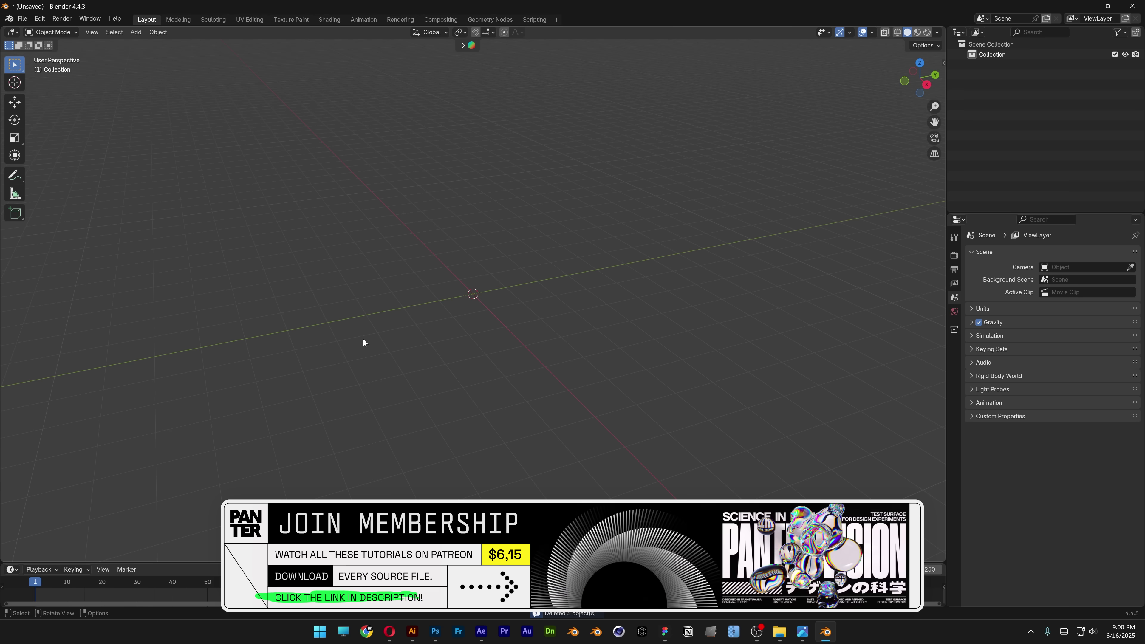
Add a mesh circle with 30 vertices to the empty scene.
key(shift+a)
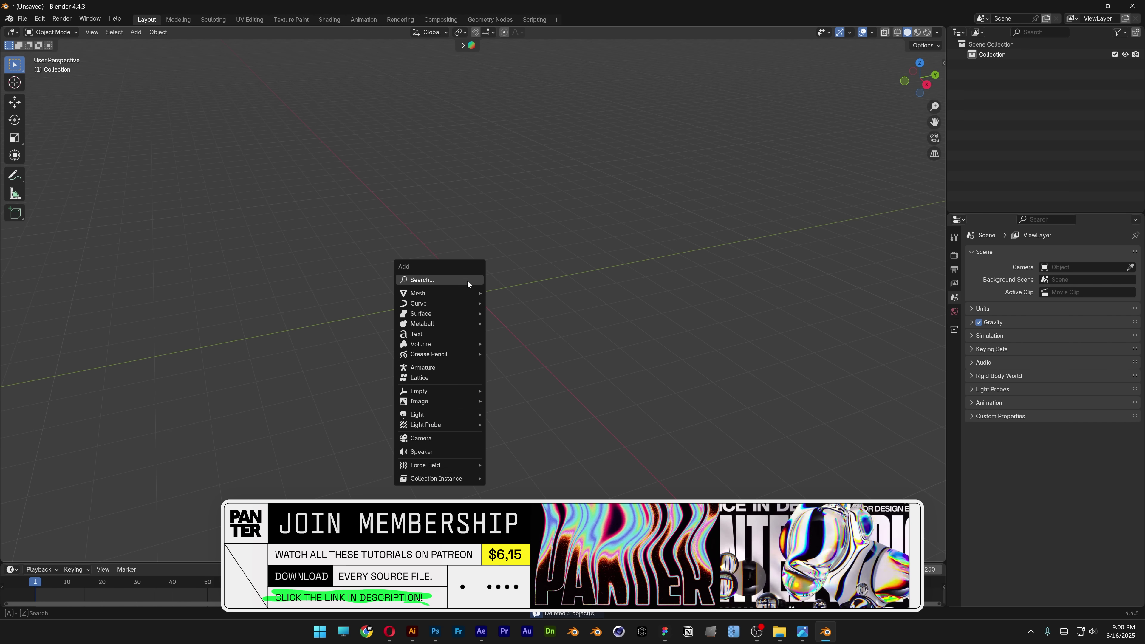
mouse_move(467, 294)
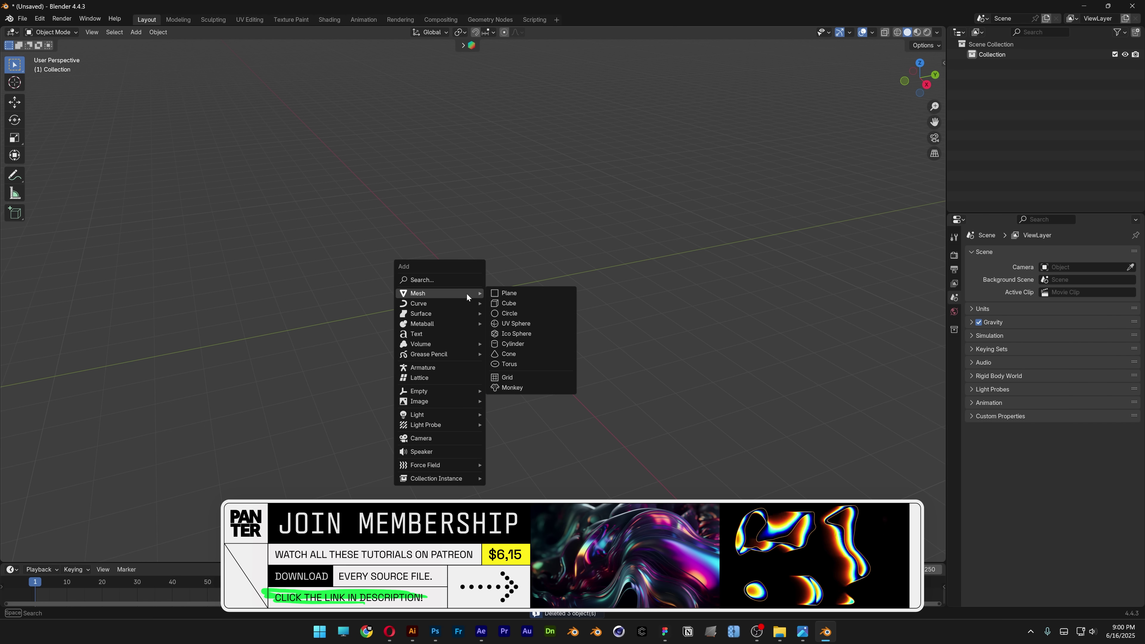
click(514, 313)
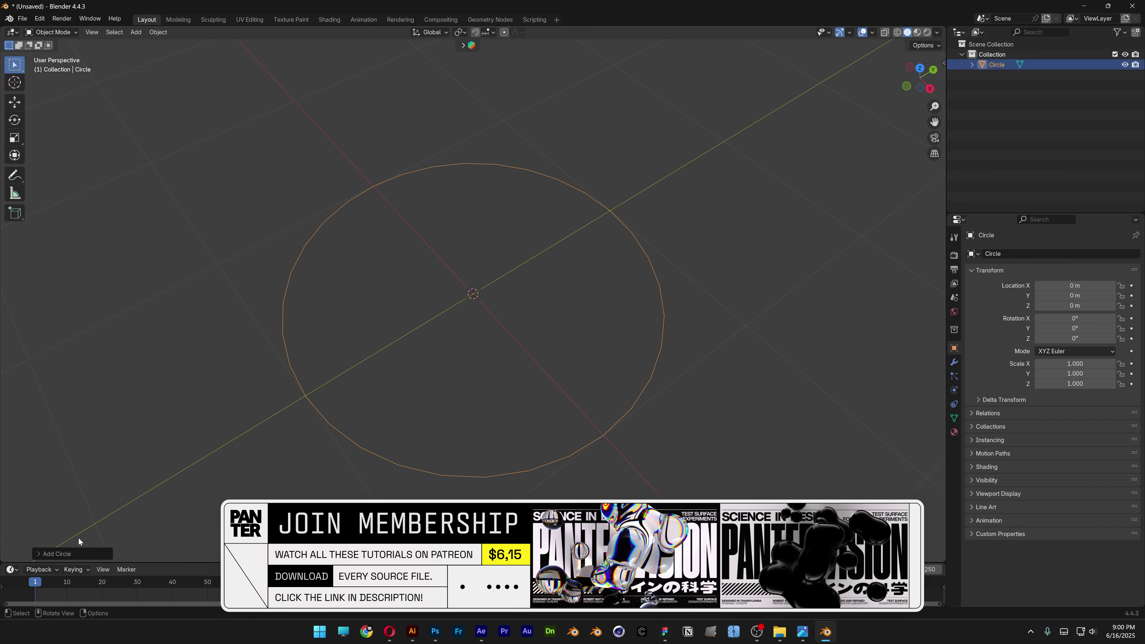
click(38, 553)
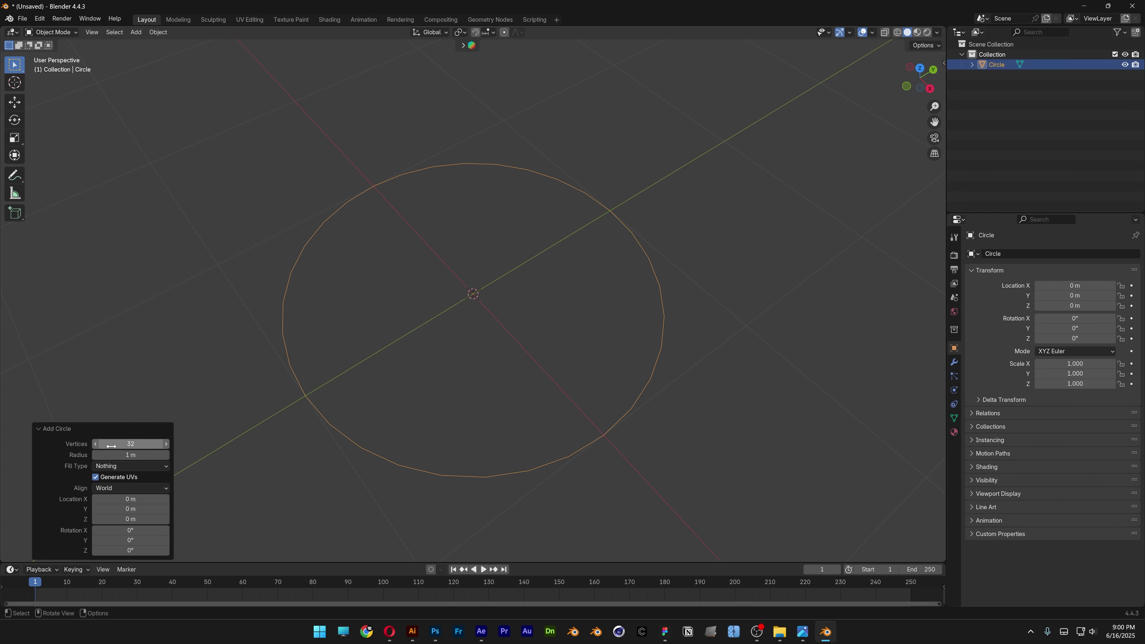
click(149, 444)
text(30)
key(Return)
Enter Edit Mode on the circle and fill it with a Grid Fill of span 13.
middle_drag(203, 429, 834, 193)
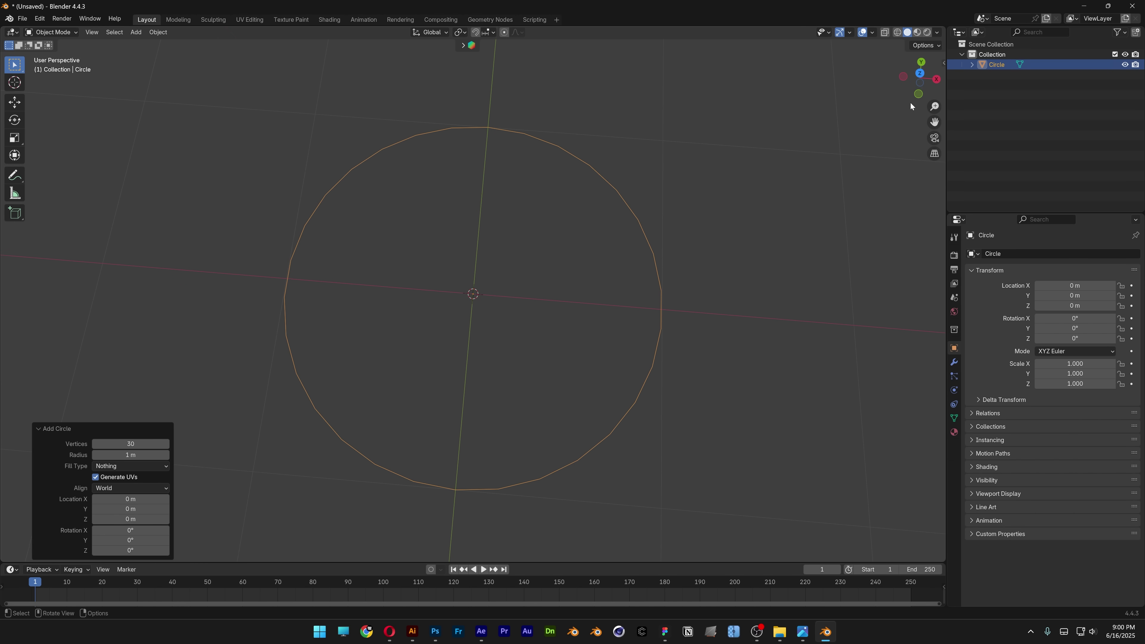
click(919, 73)
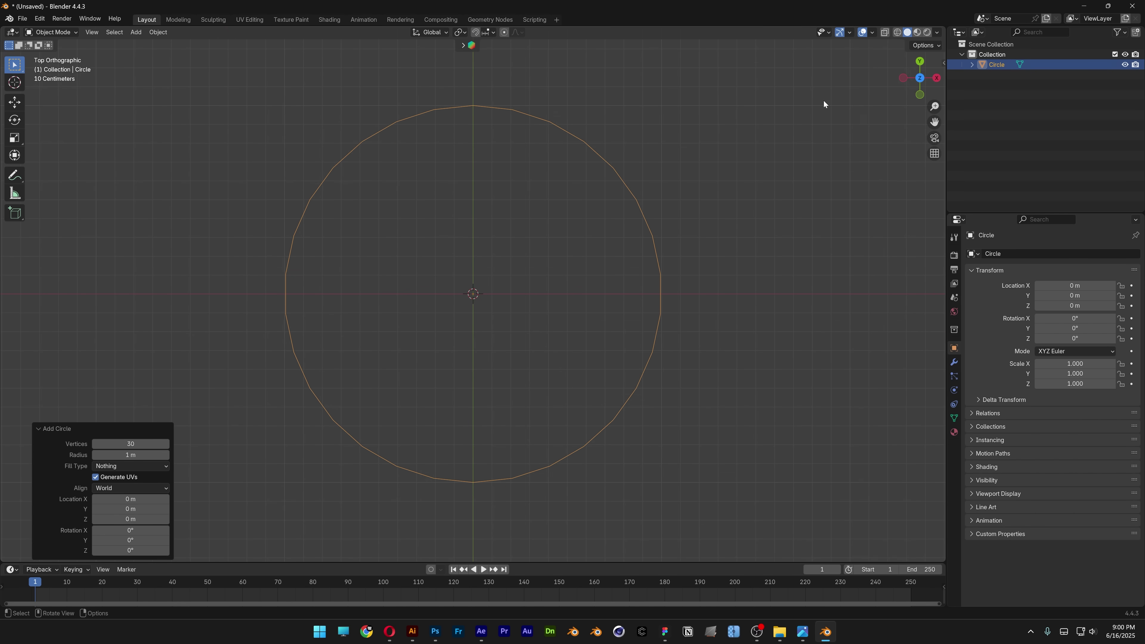
scroll(480, 270, up, 1)
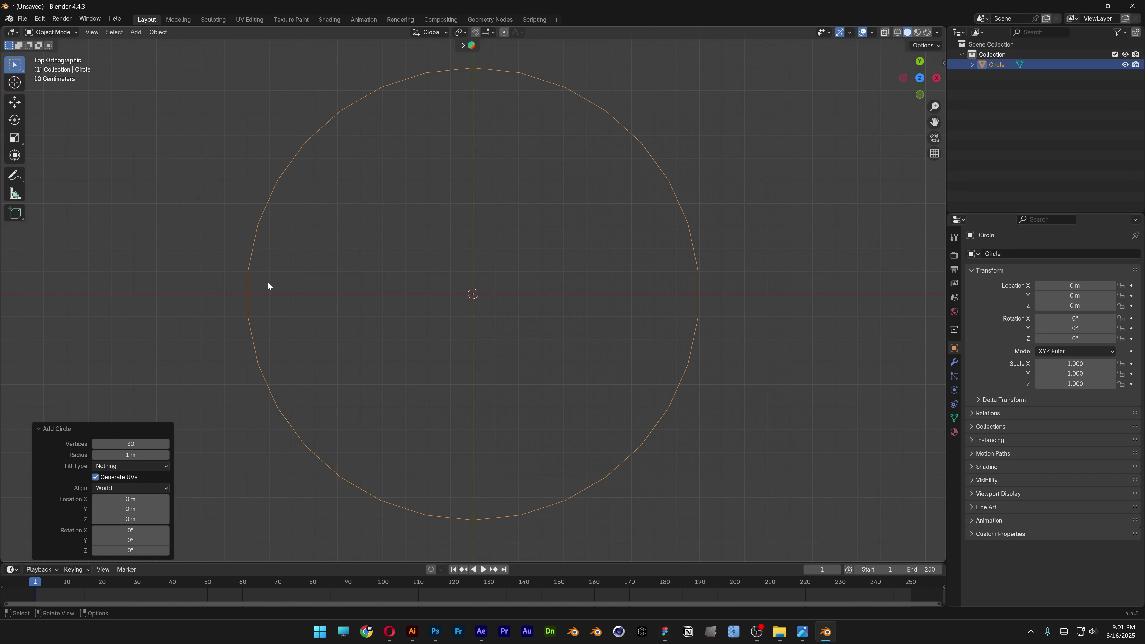
click(62, 33)
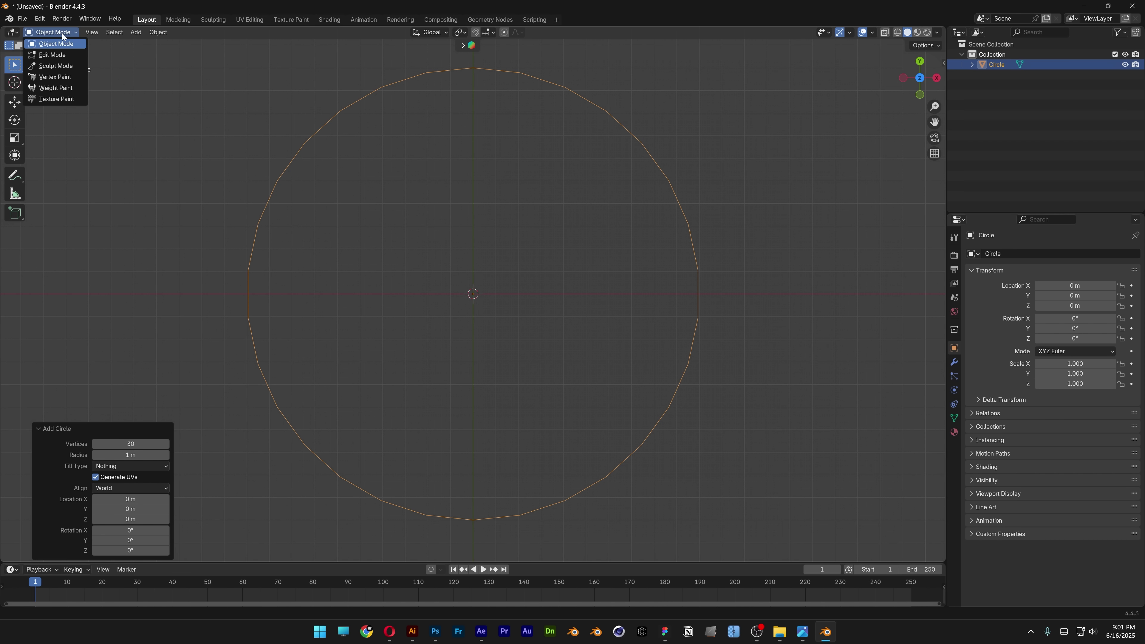
click(64, 55)
click(251, 33)
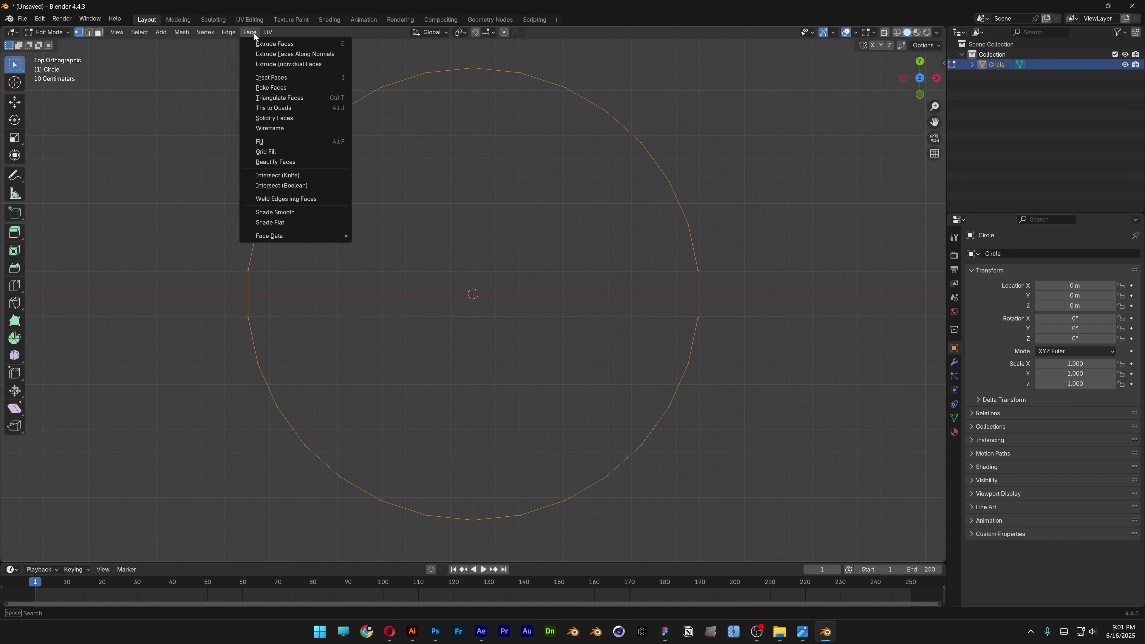
click(277, 151)
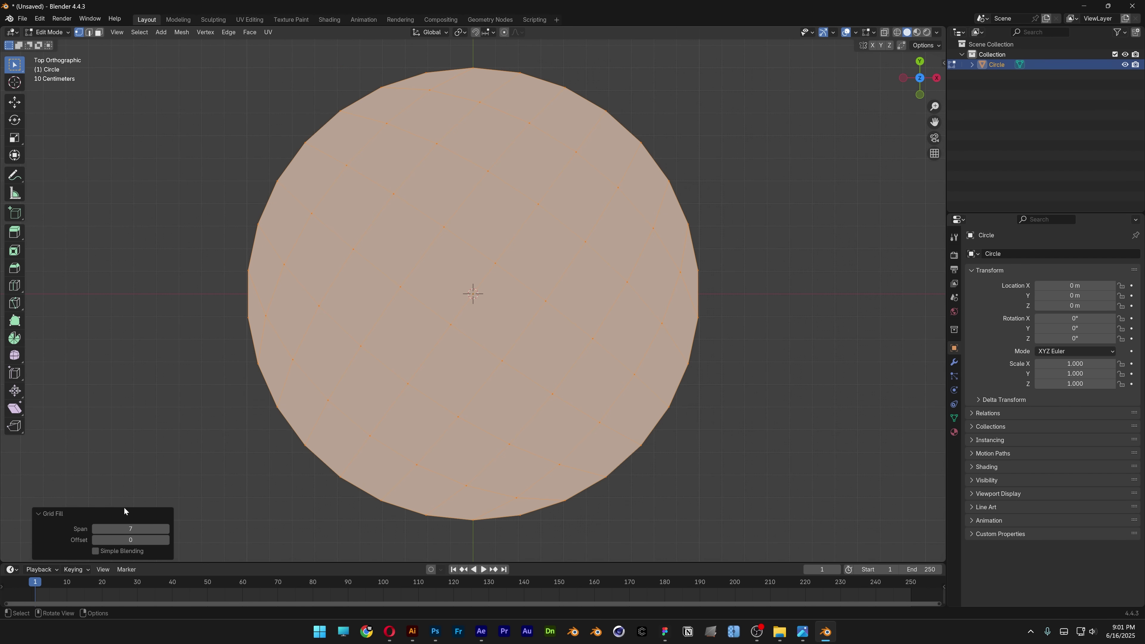
click(130, 528)
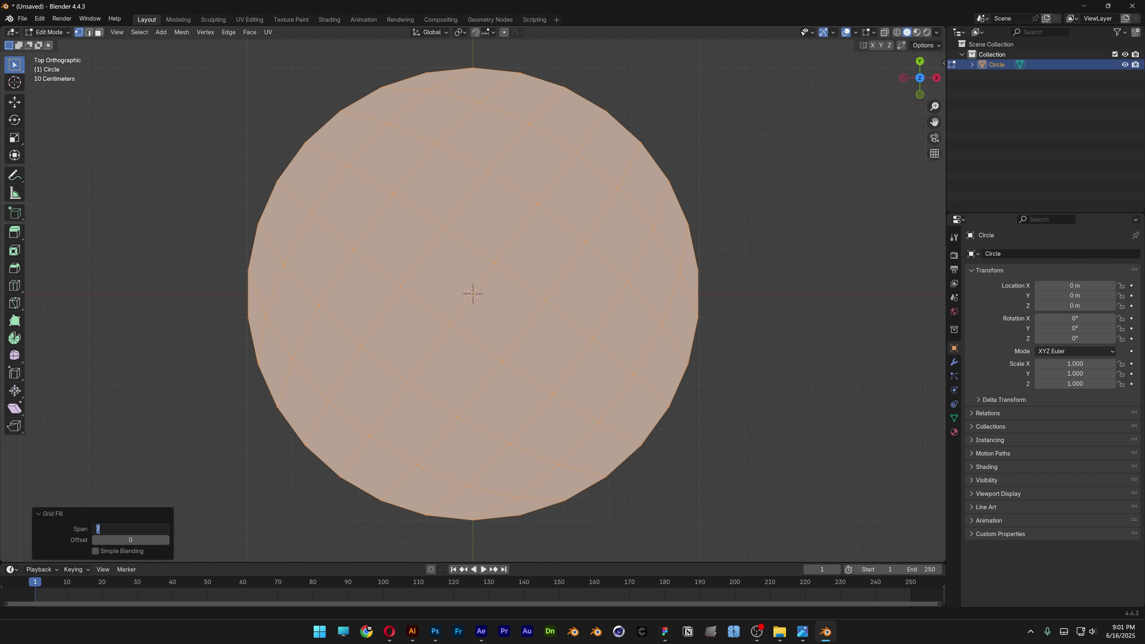
text(13)
key(Return)
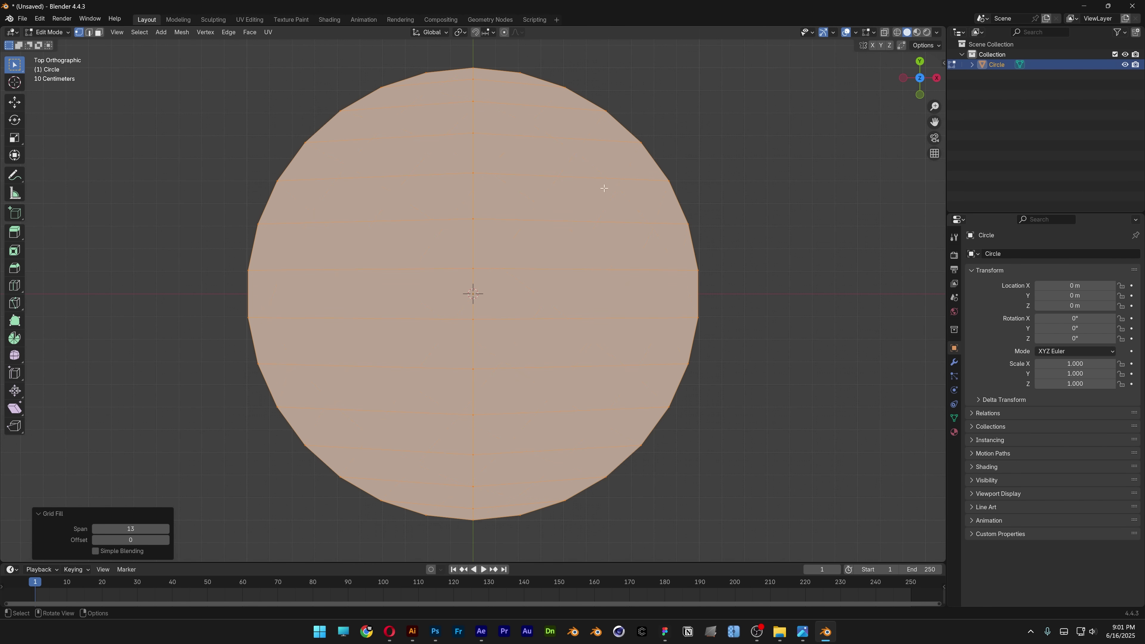
click(728, 194)
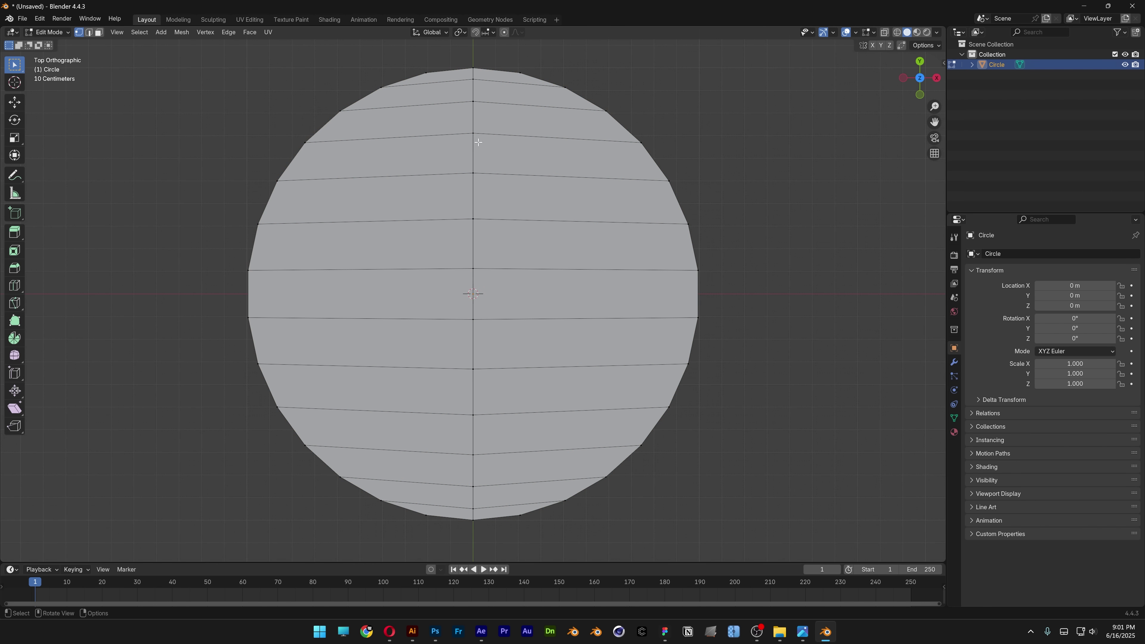
Select the lower half of the circle in top view and move it about 2 m along negative Y to form a pill shape.
scroll(473, 377, down, 1)
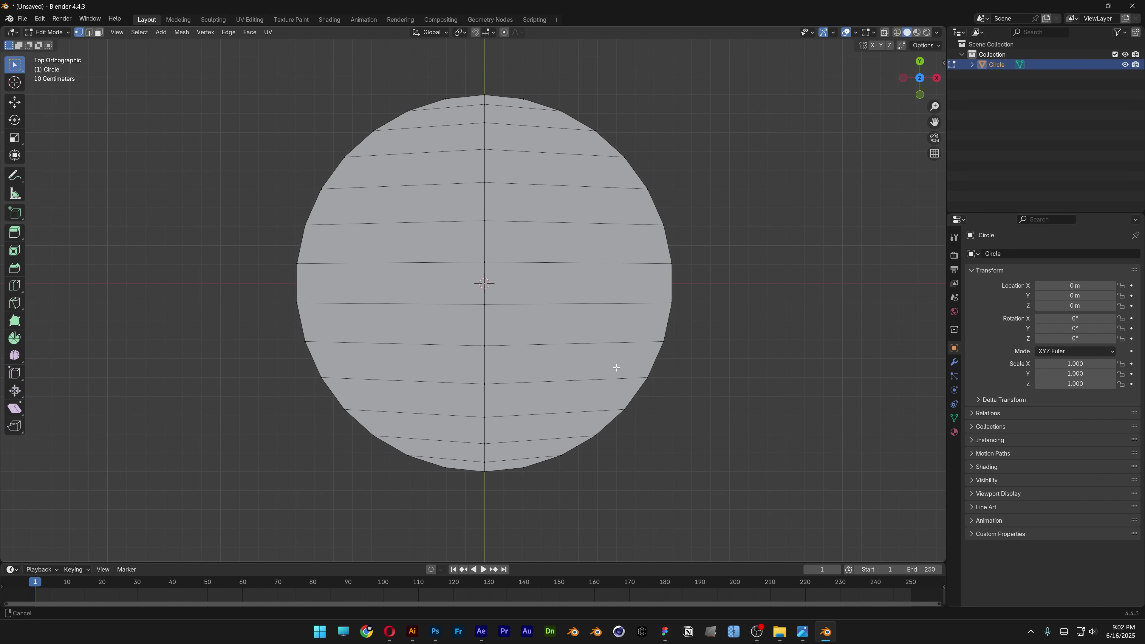
drag(270, 285, 700, 503)
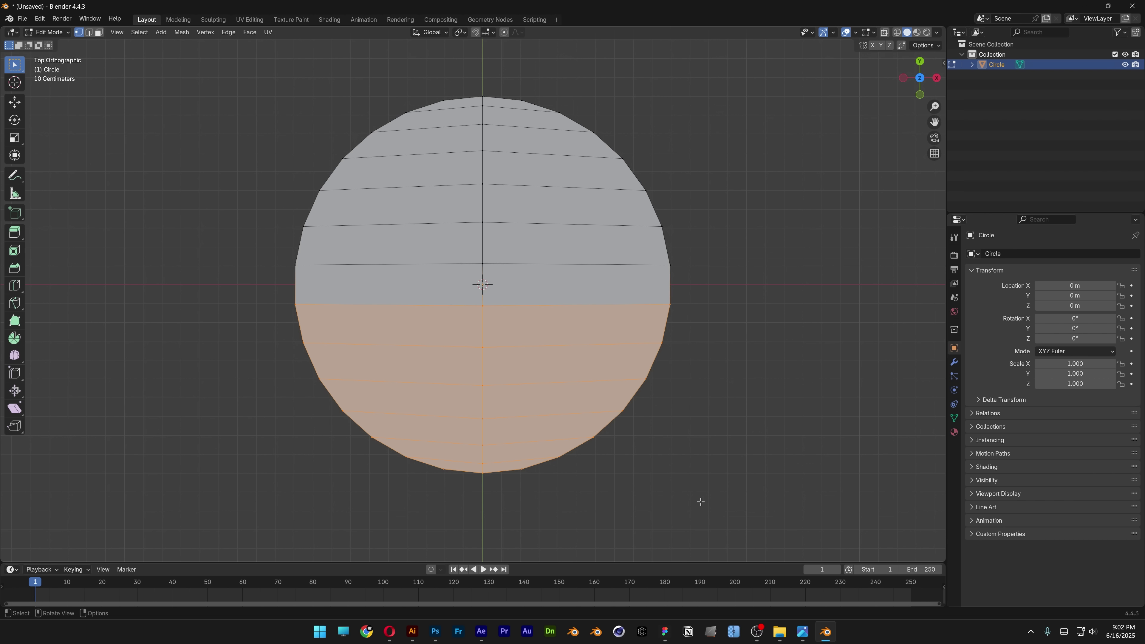
click(22, 104)
scroll(102, 141, down, 3)
drag(478, 314, 477, 464)
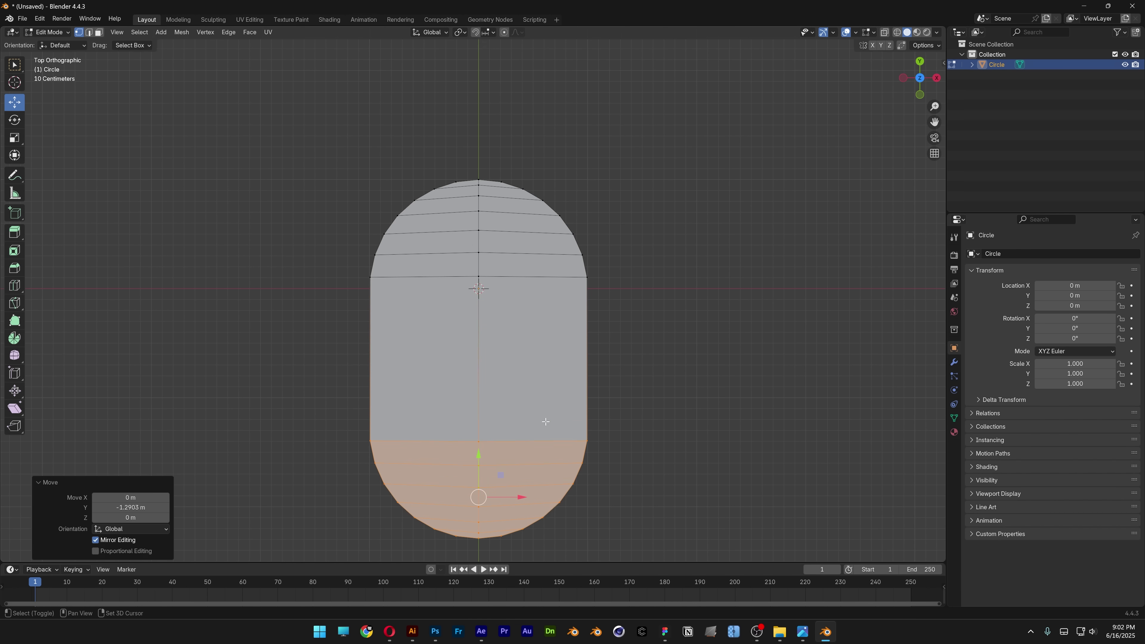
shift+middle_drag(516, 422, 511, 304)
drag(473, 341, 473, 421)
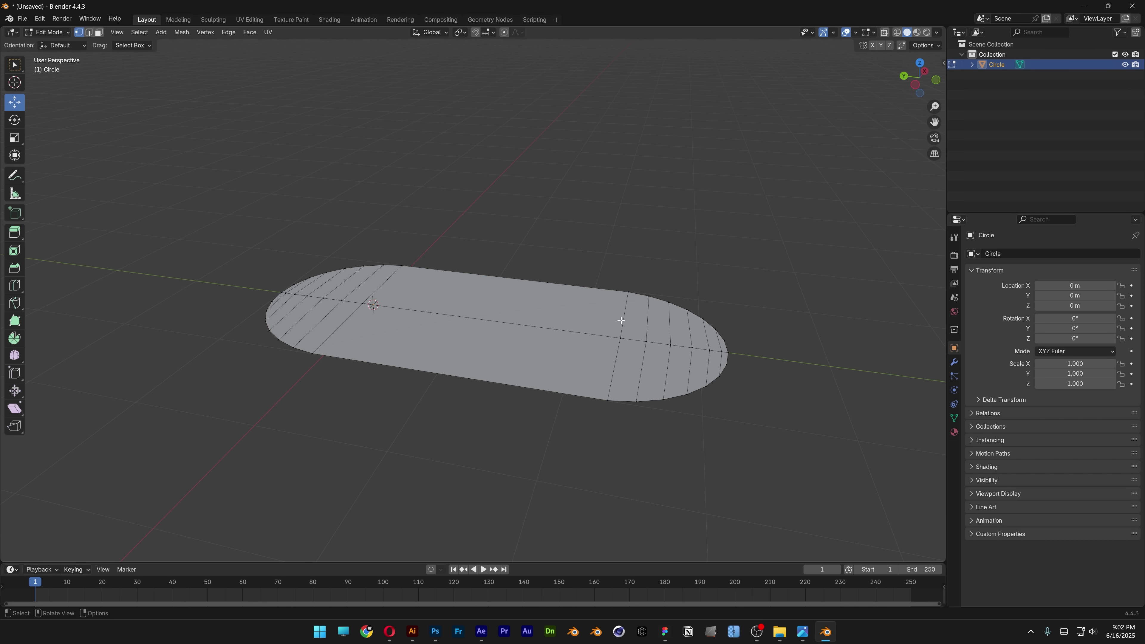
Extrude the entire pill face upward about 0.27 m and return to Object Mode.
key(a)
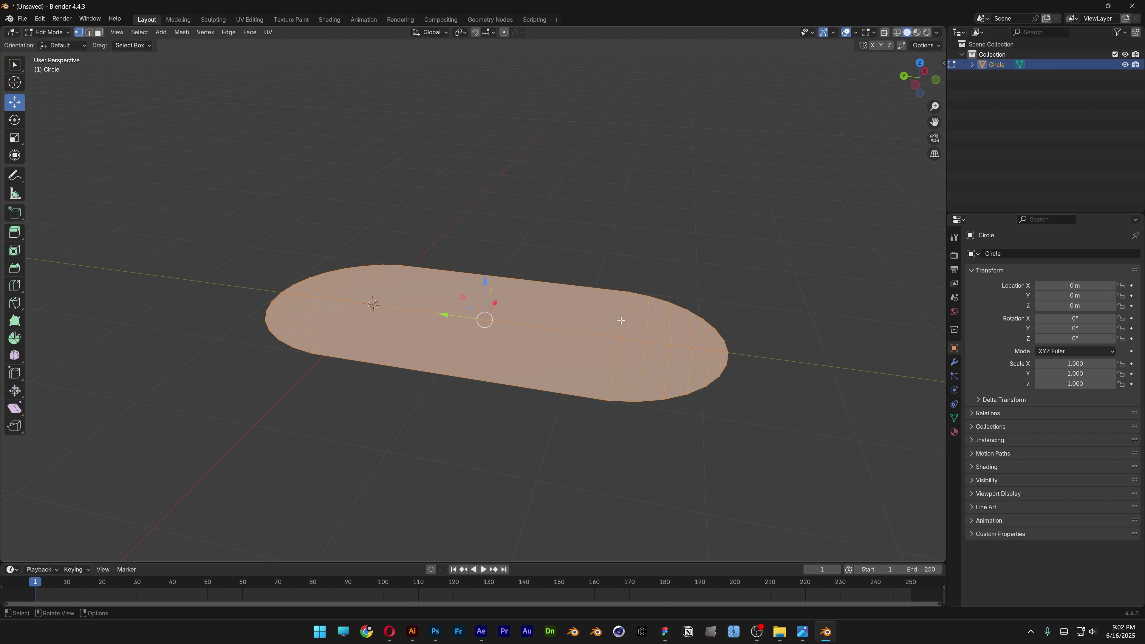
scroll(619, 320, up, 1)
middle_drag(619, 321, 640, 327)
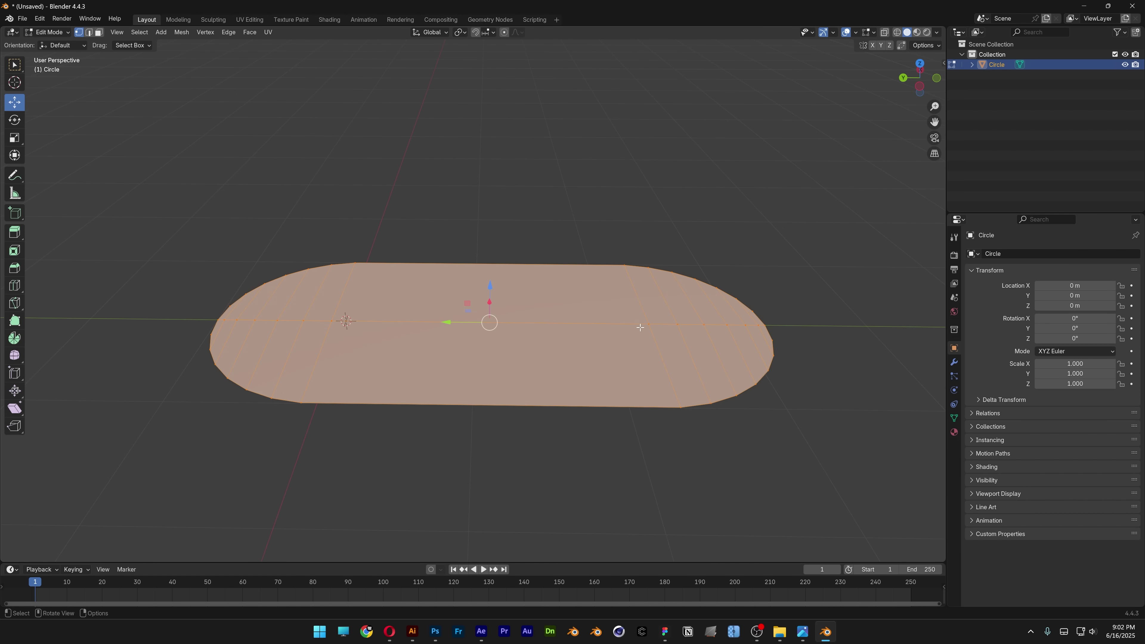
key(e)
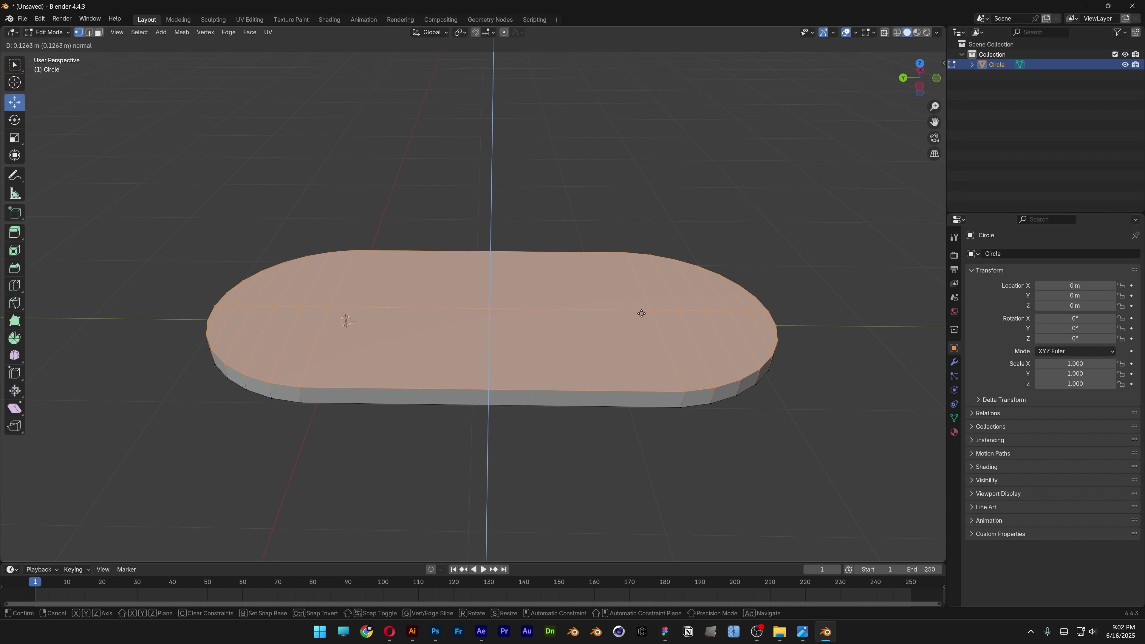
click(643, 300)
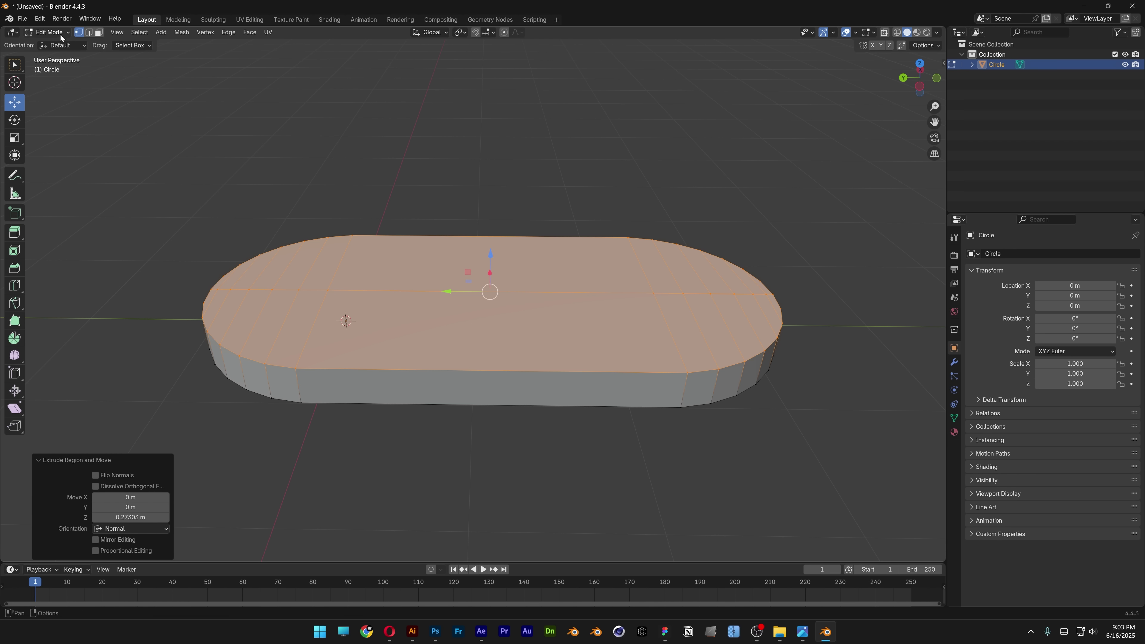
click(48, 31)
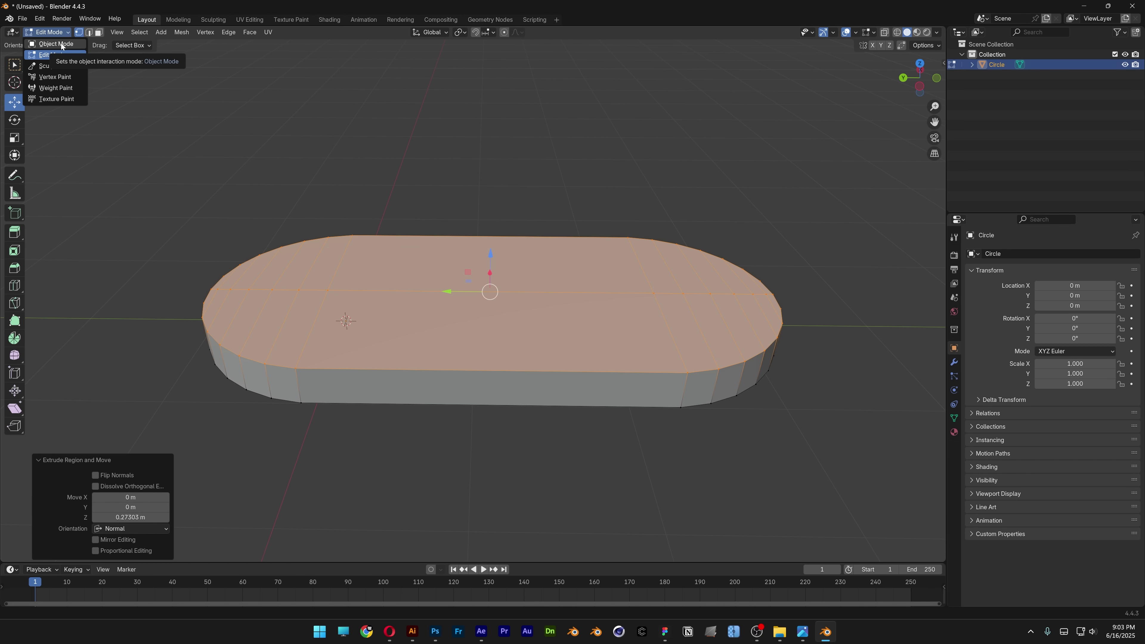
click(56, 44)
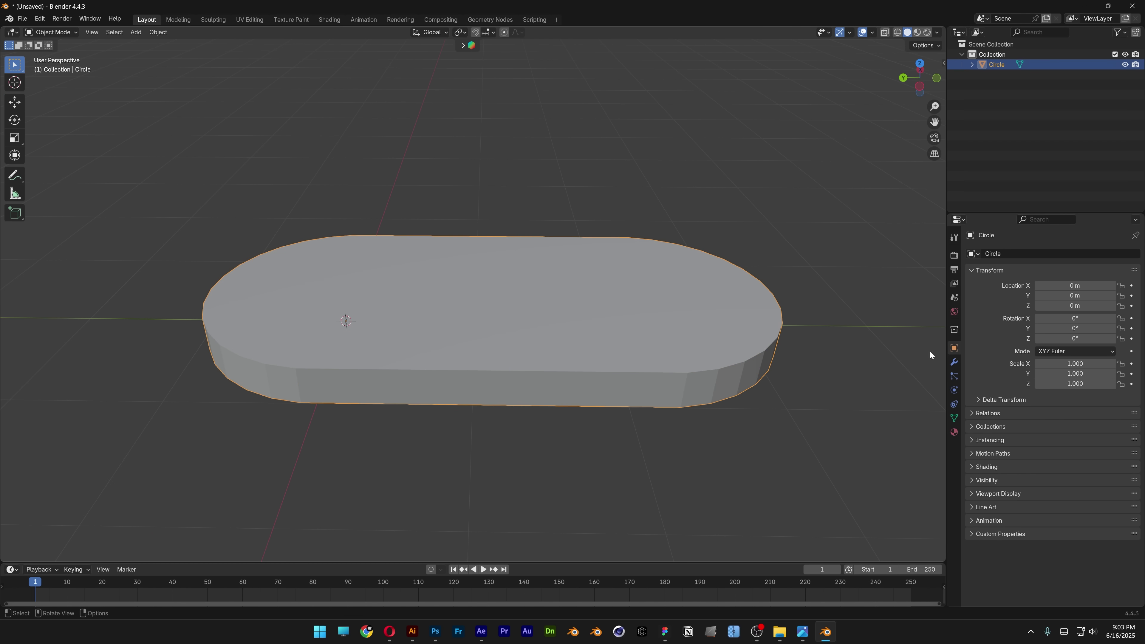
Add a Remesh modifier to the pill in Smooth mode with an octree depth of 9.
click(954, 362)
click(1053, 253)
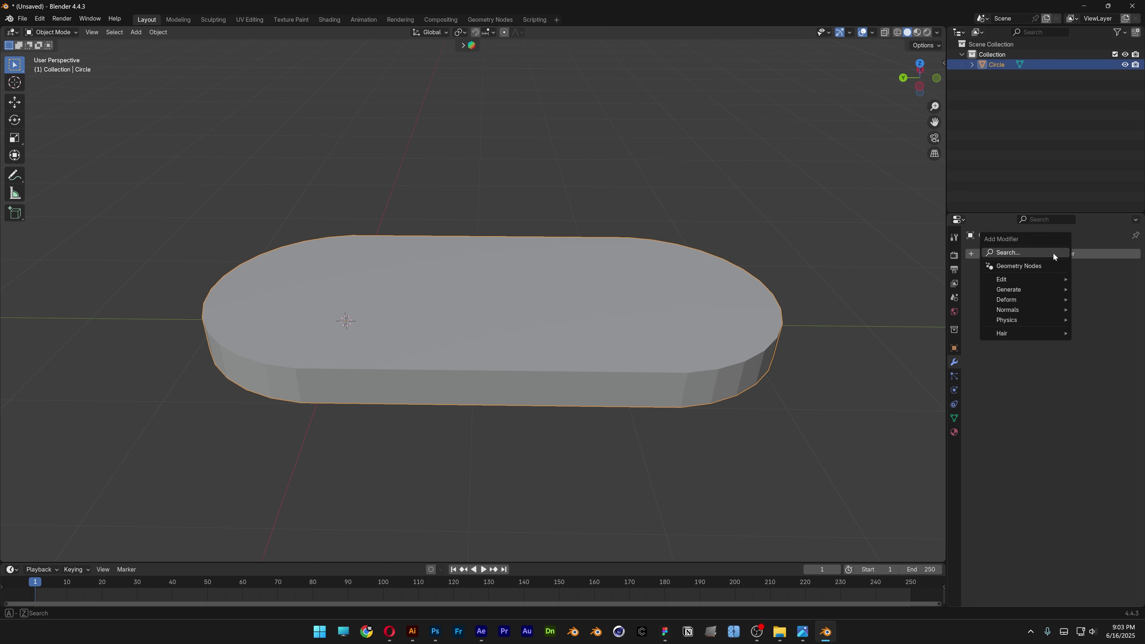
click(1053, 253)
text(remesh)
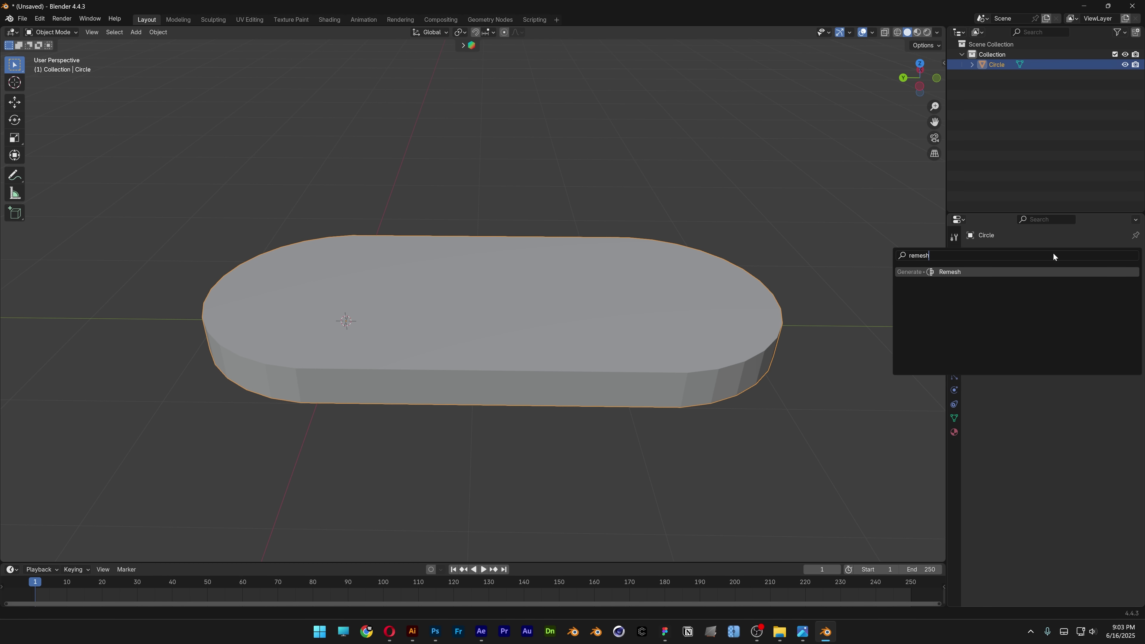
key(Return)
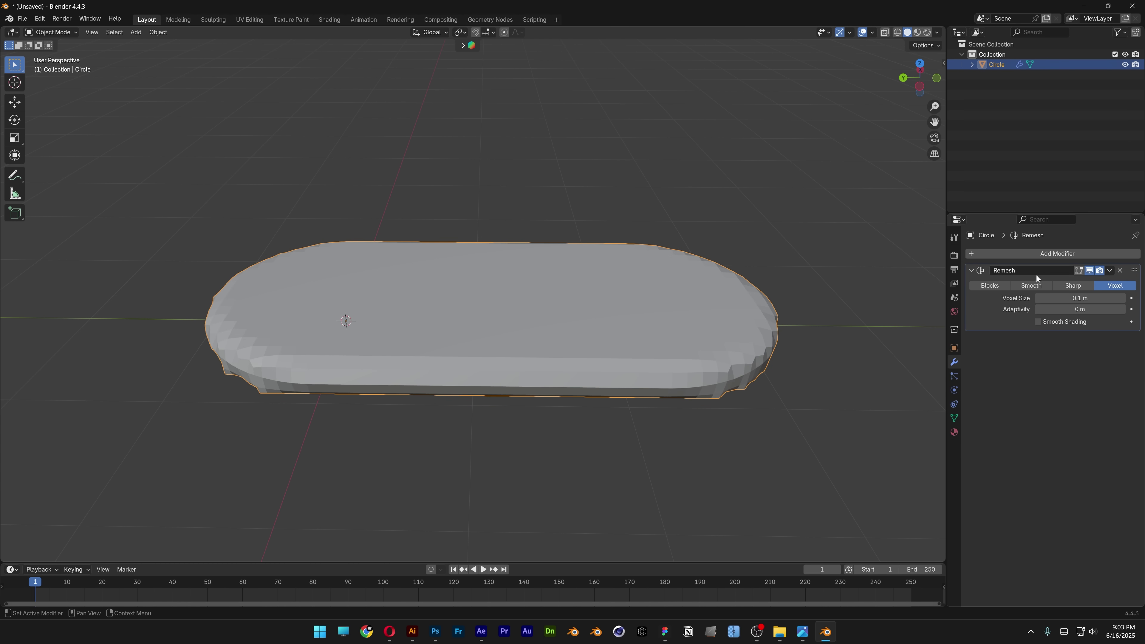
click(1035, 287)
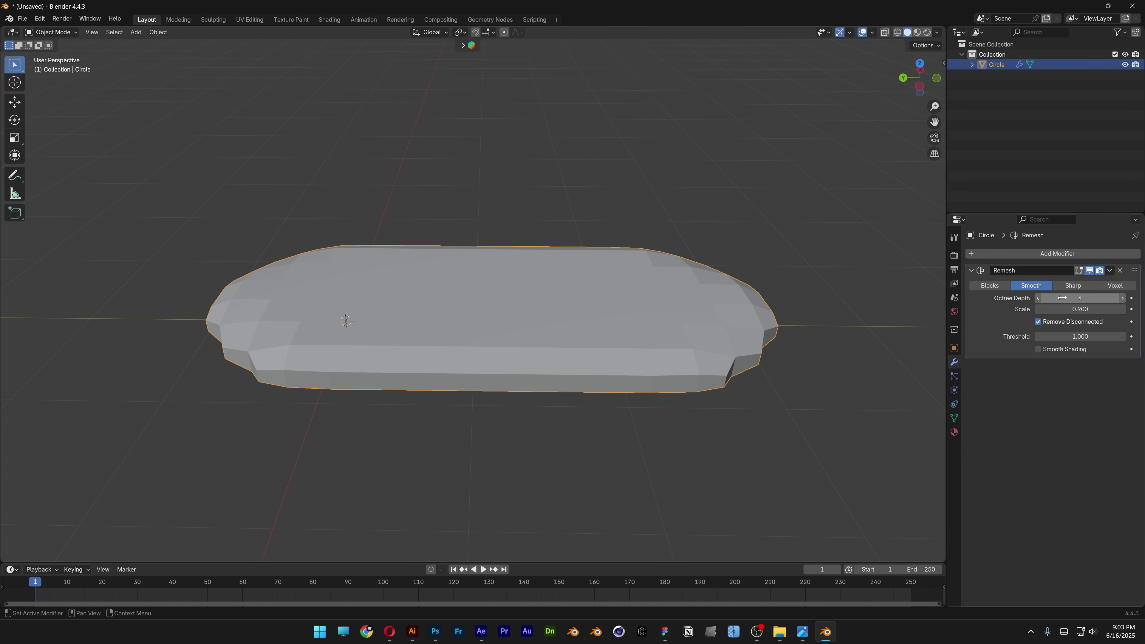
click(1079, 298)
key(Return)
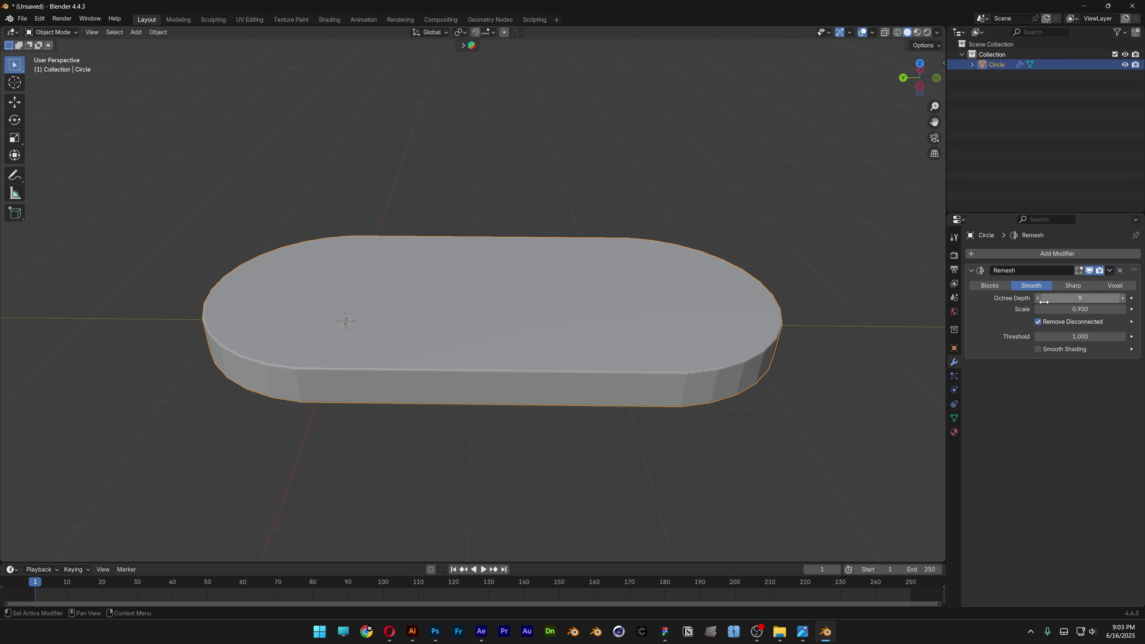
Turn off Remove Disconnected on the Remesh modifier and apply the modifier.
click(1038, 321)
click(1110, 271)
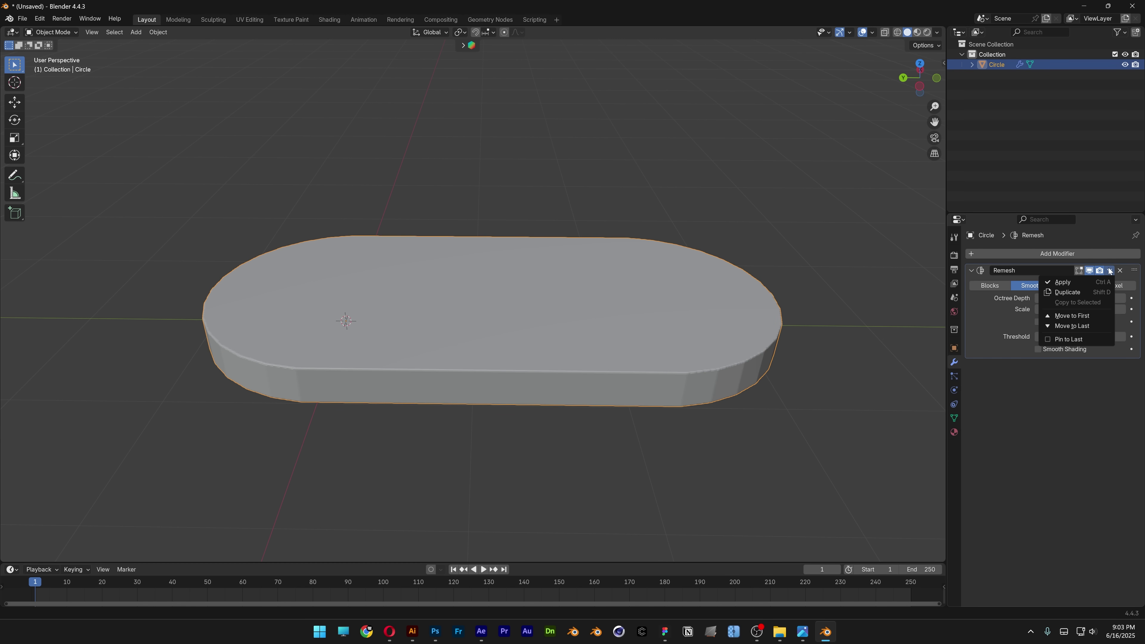
click(1072, 281)
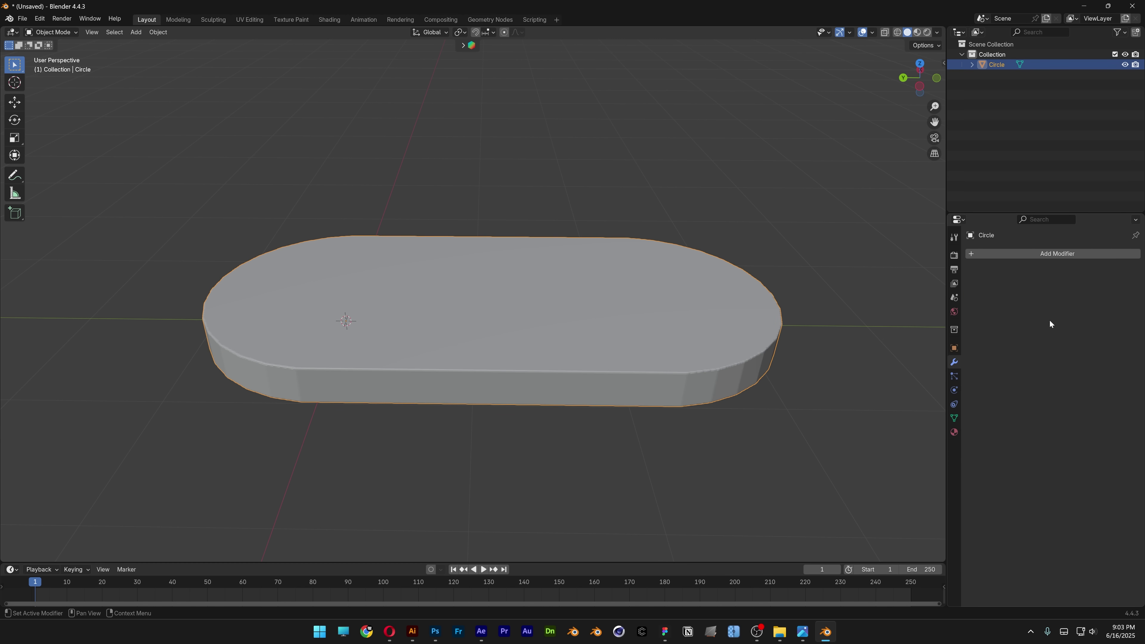
Add a Smooth Corrective modifier to the pill with a factor of 1 and a repeat of 200.
click(1059, 255)
text(sm)
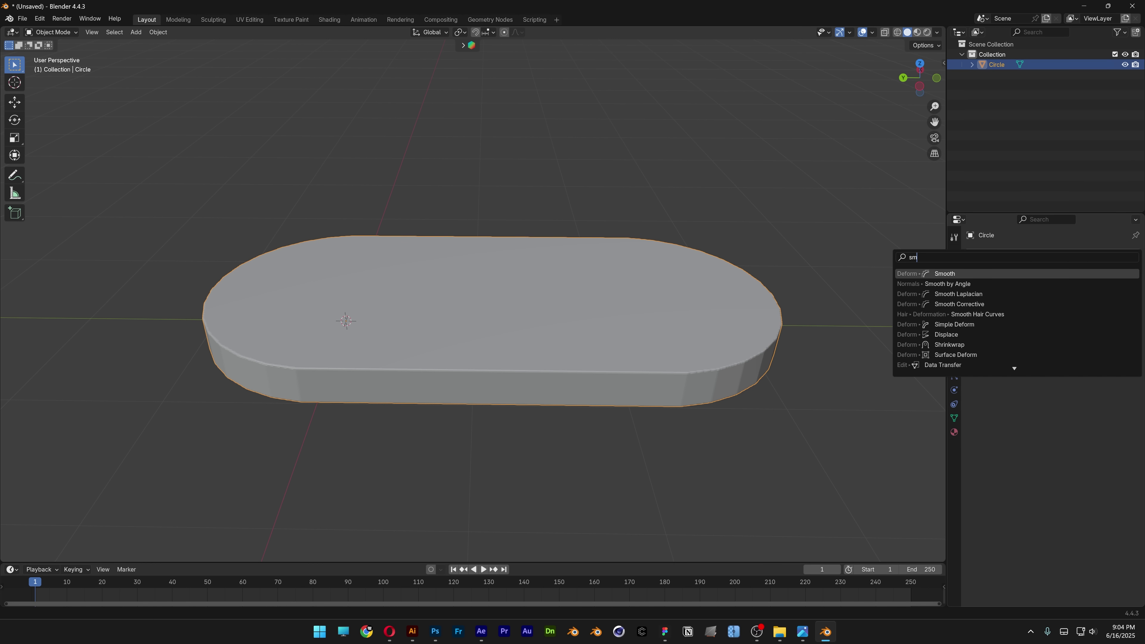
text(ooth corr)
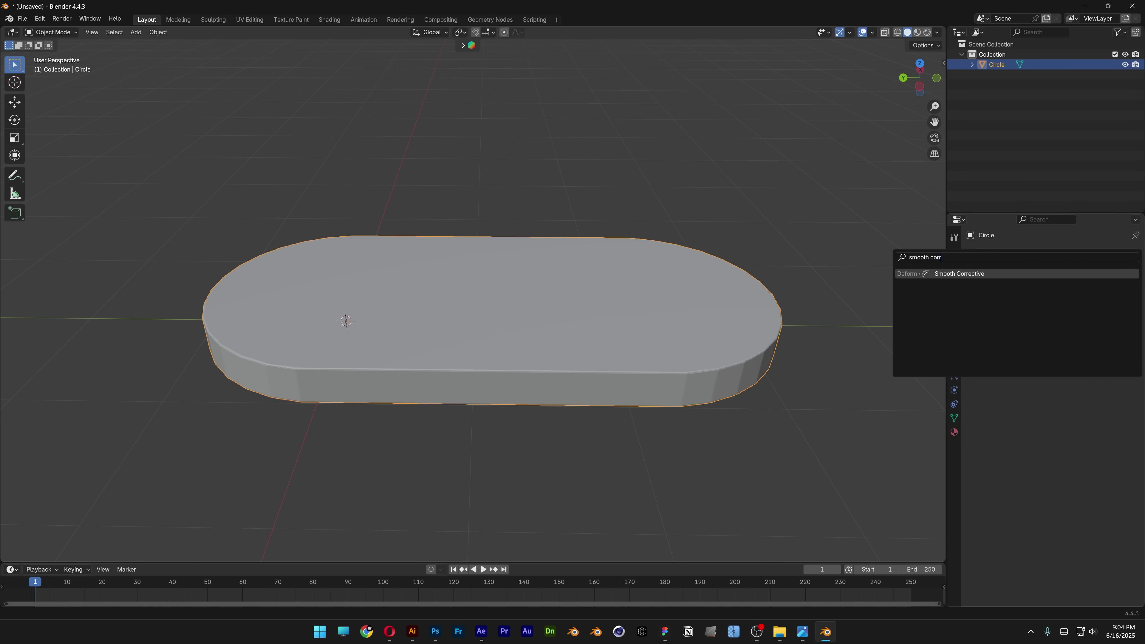
key(Return)
click(1084, 284)
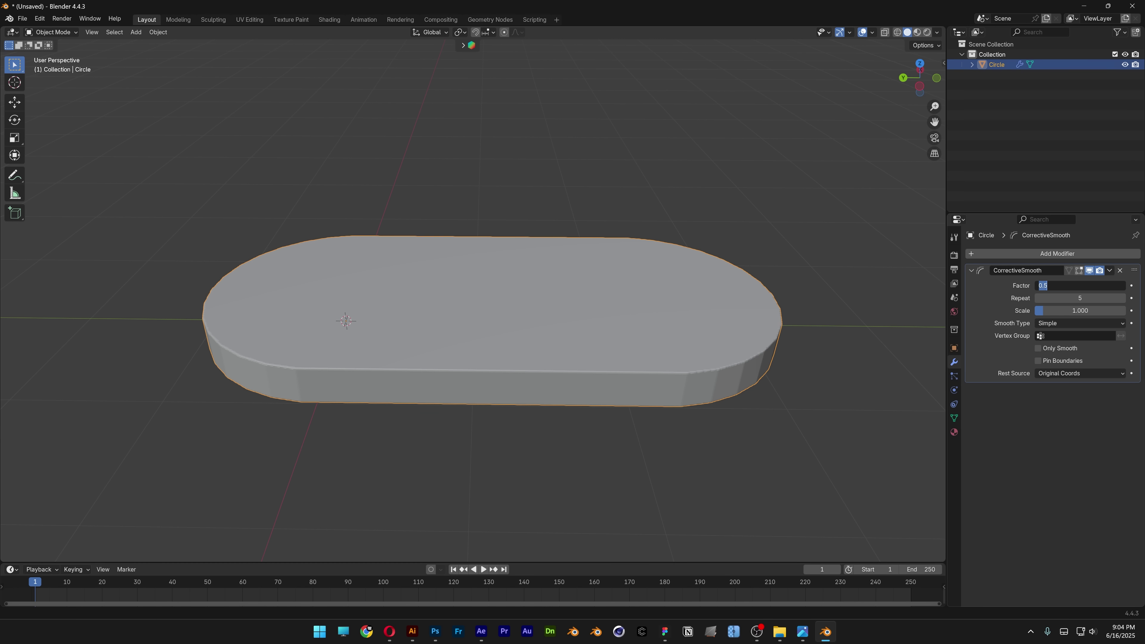
text(1)
key(Return)
click(1084, 298)
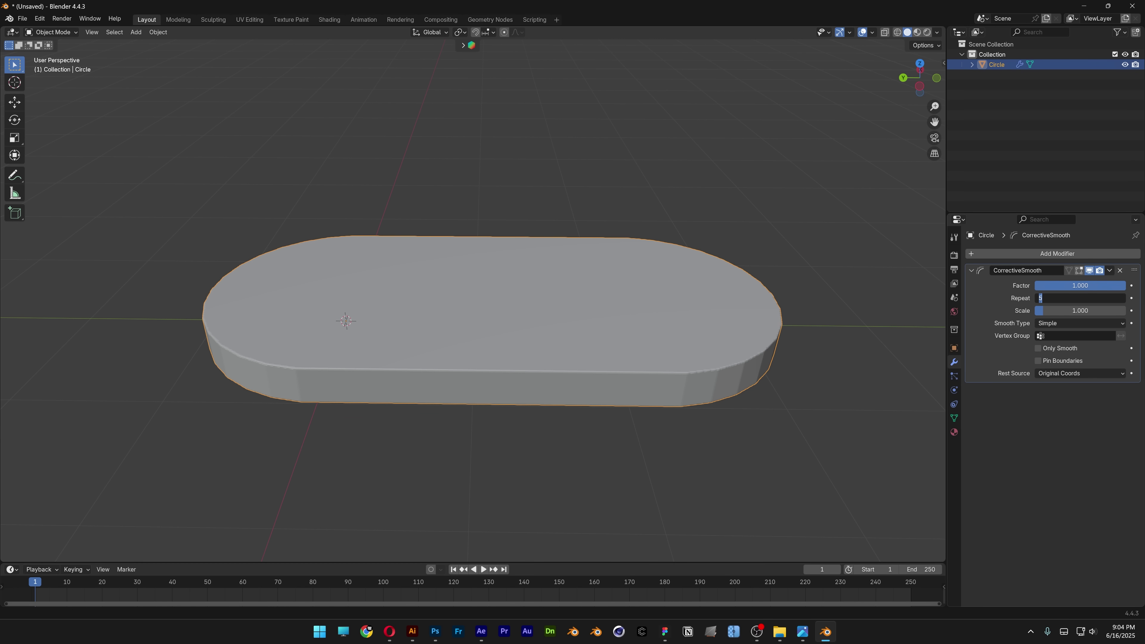
text(200)
key(Return)
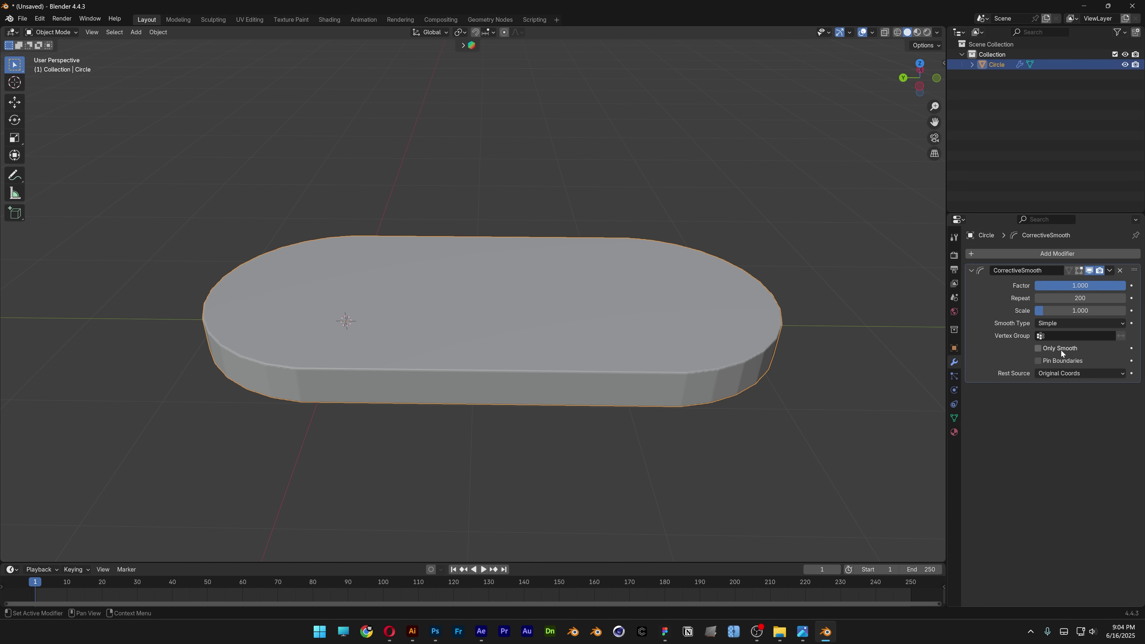
Turn on Only Smooth for the pill's Corrective Smooth modifier.
click(1037, 348)
middle_drag(599, 252, 614, 345)
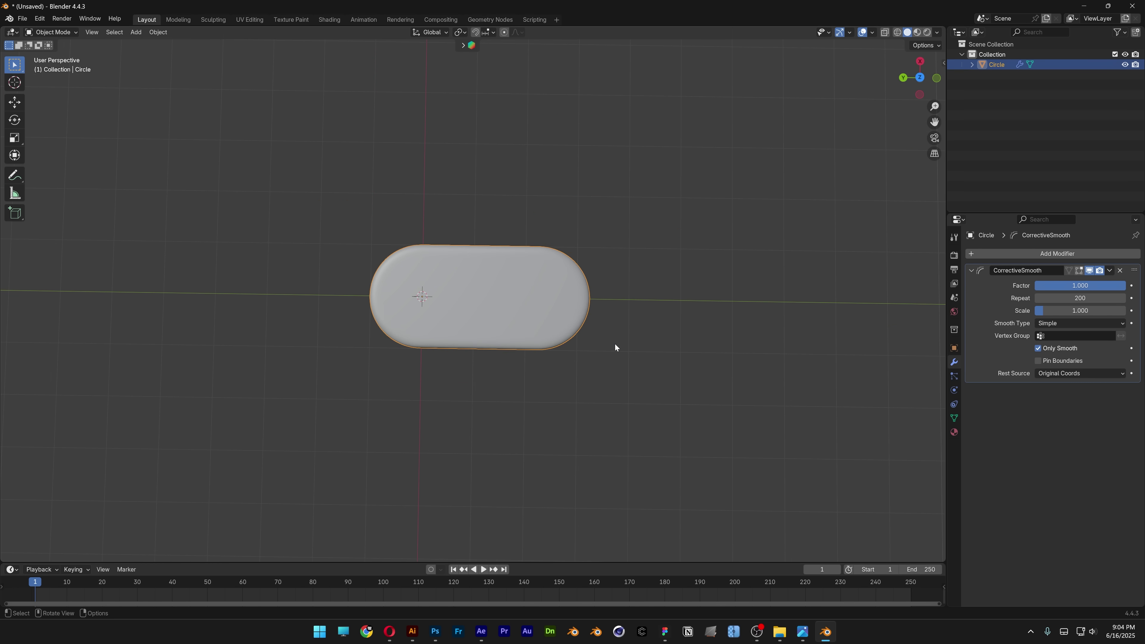
Add a mesh plane and scale the pill down uniformly to about 0.537.
key(shift+a)
mouse_move(614, 344)
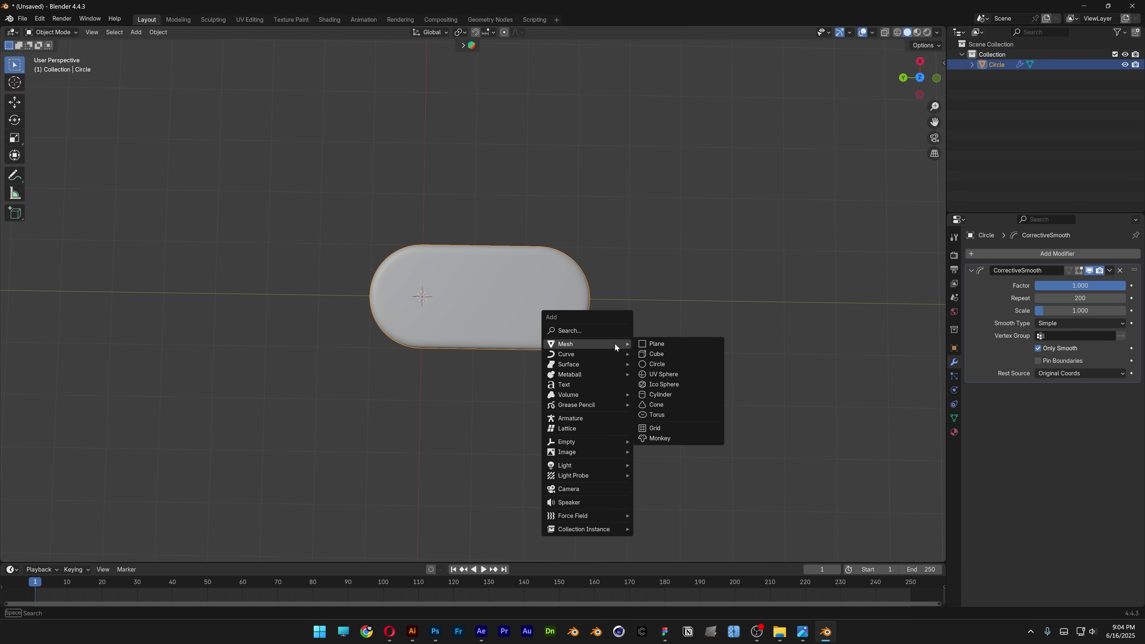
click(666, 345)
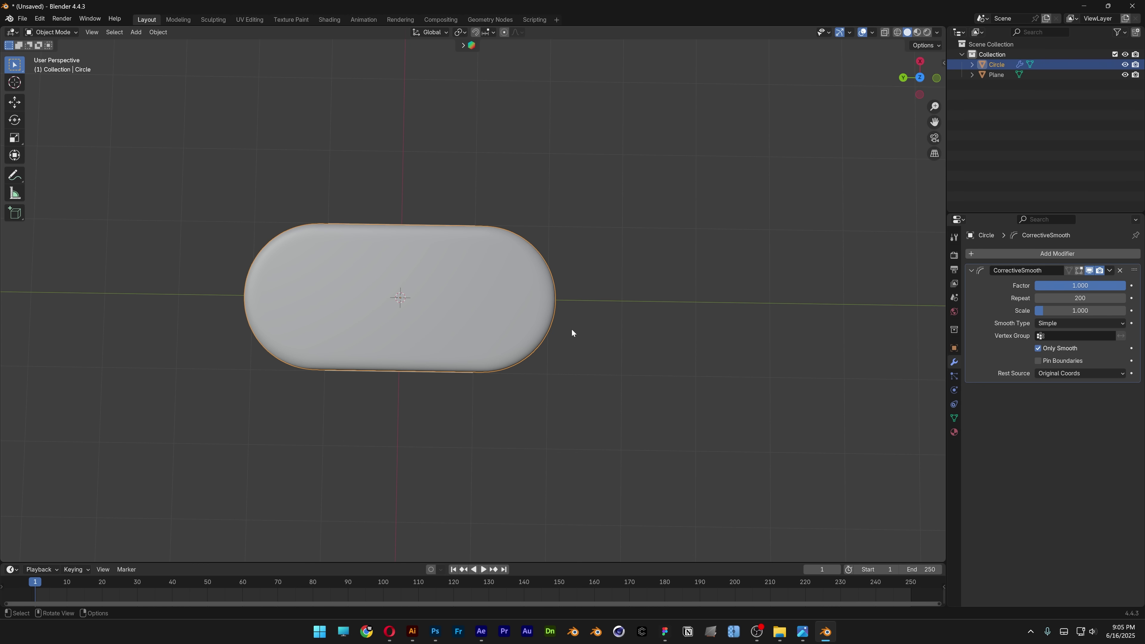
key(s)
click(493, 316)
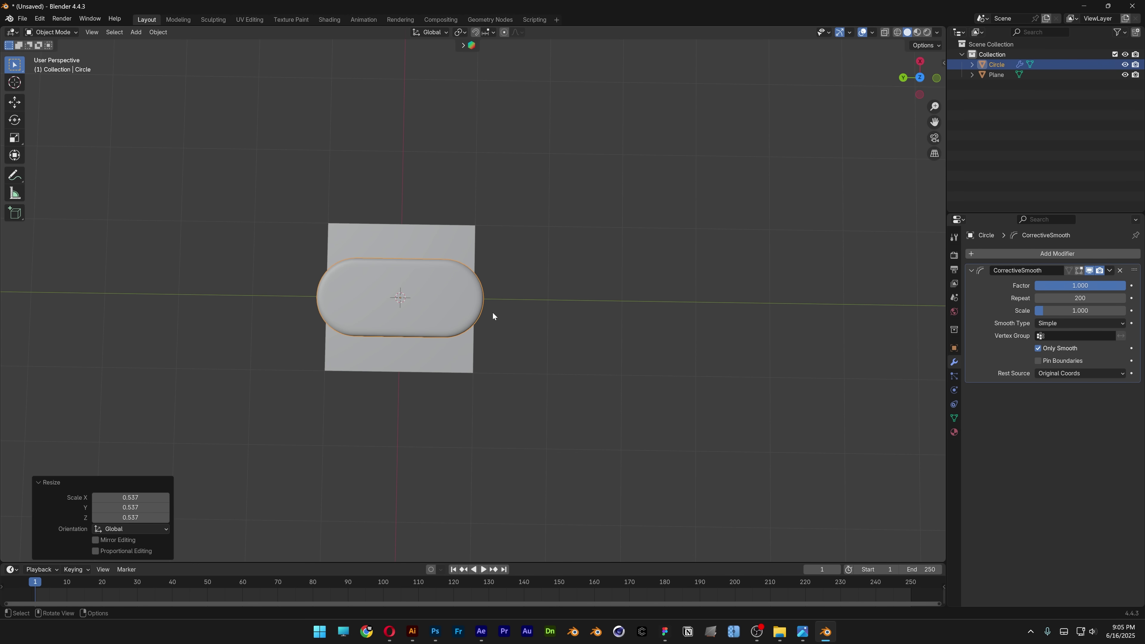
Set the plane's scale to 1.92 in X and 1.08 in Y.
click(467, 239)
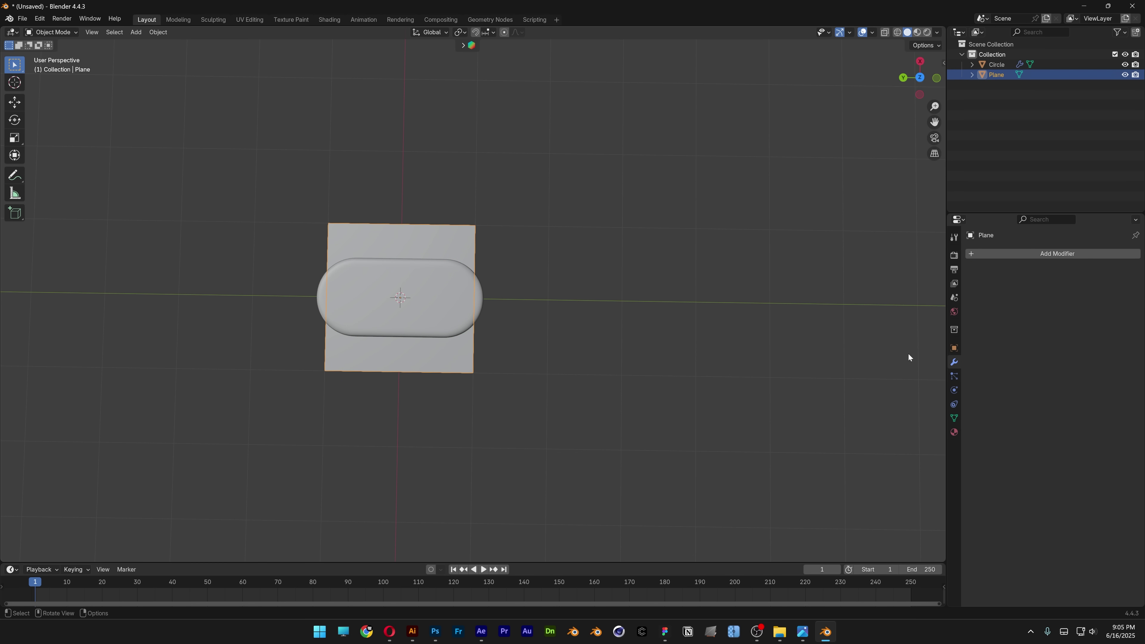
click(953, 348)
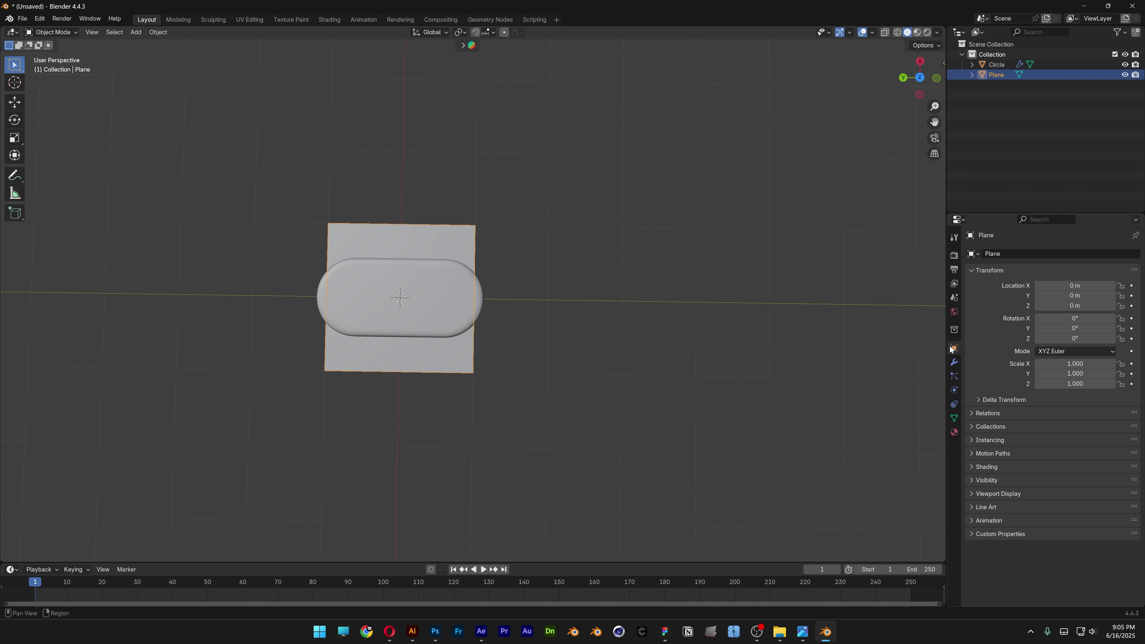
click(1081, 363)
text(1.)
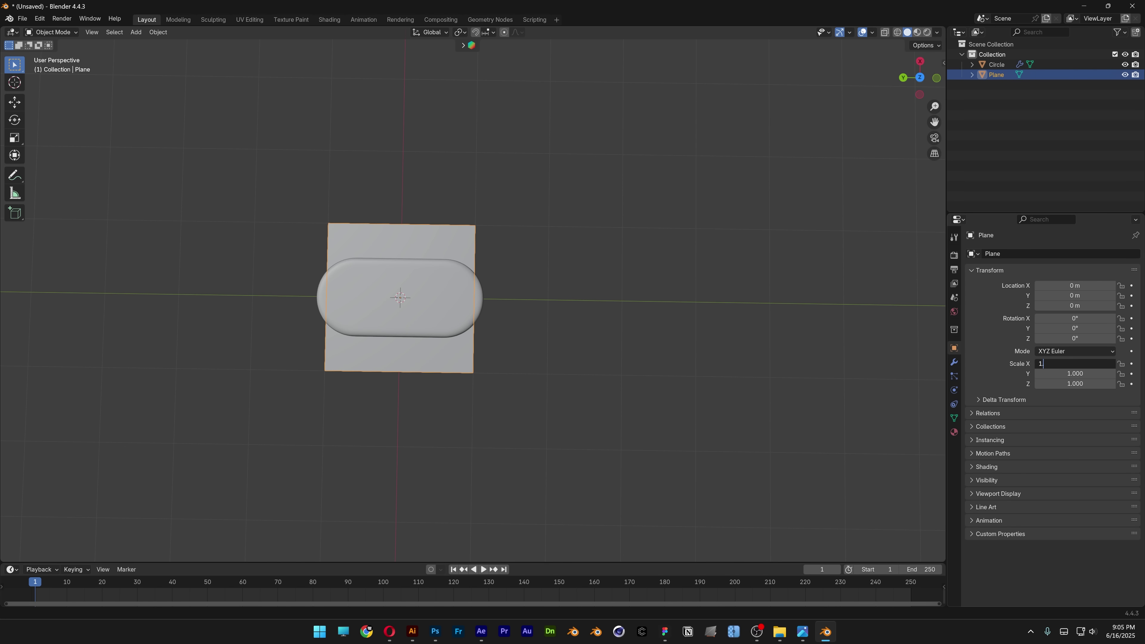
text(0920)
key(Tab)
text(1.0)
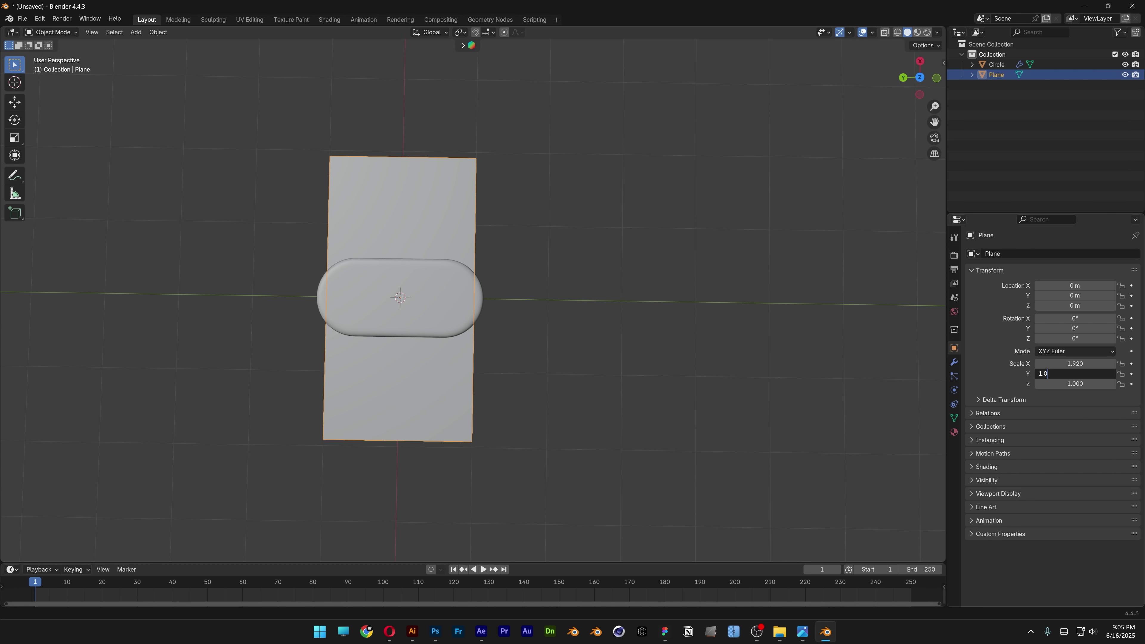
text(8)
key(Return)
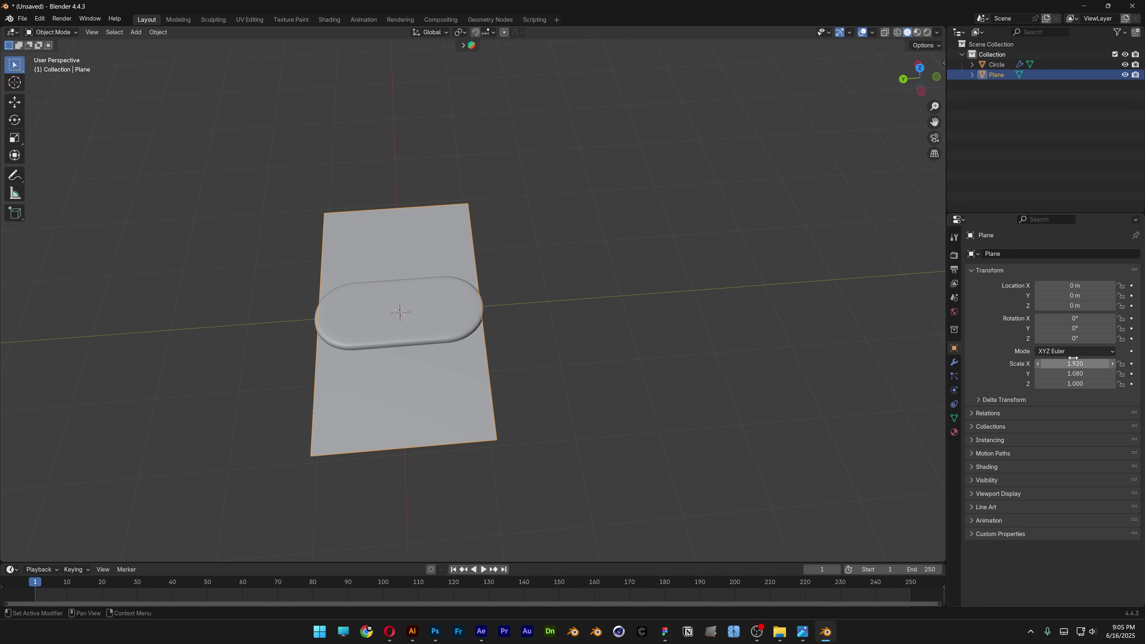
Stand the plane upright by setting its rotation to 90° around both Z and X.
click(1075, 338)
text(90)
key(Return)
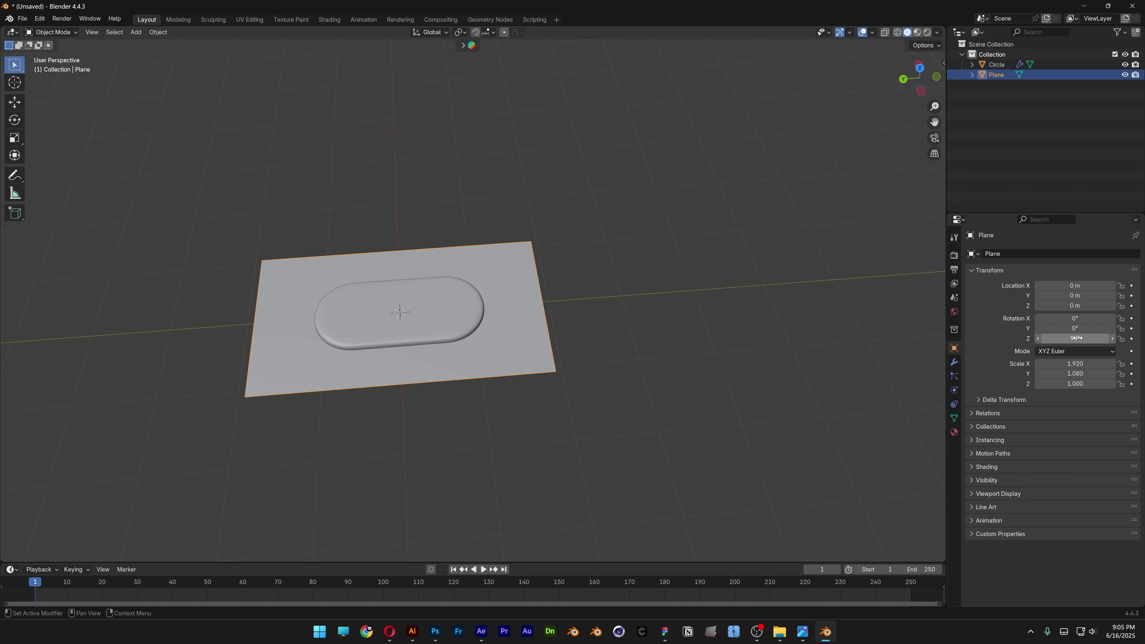
click(1073, 319)
text(90)
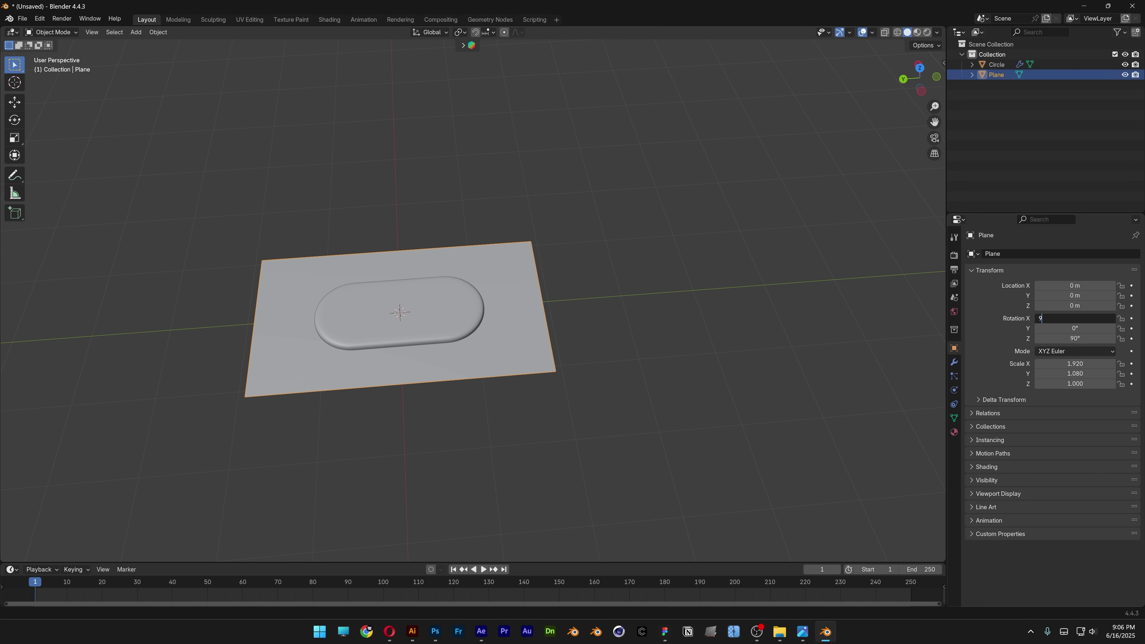
key(Return)
Set the pill's Y rotation to 90° so it stands upright like the plane.
click(469, 317)
click(1081, 328)
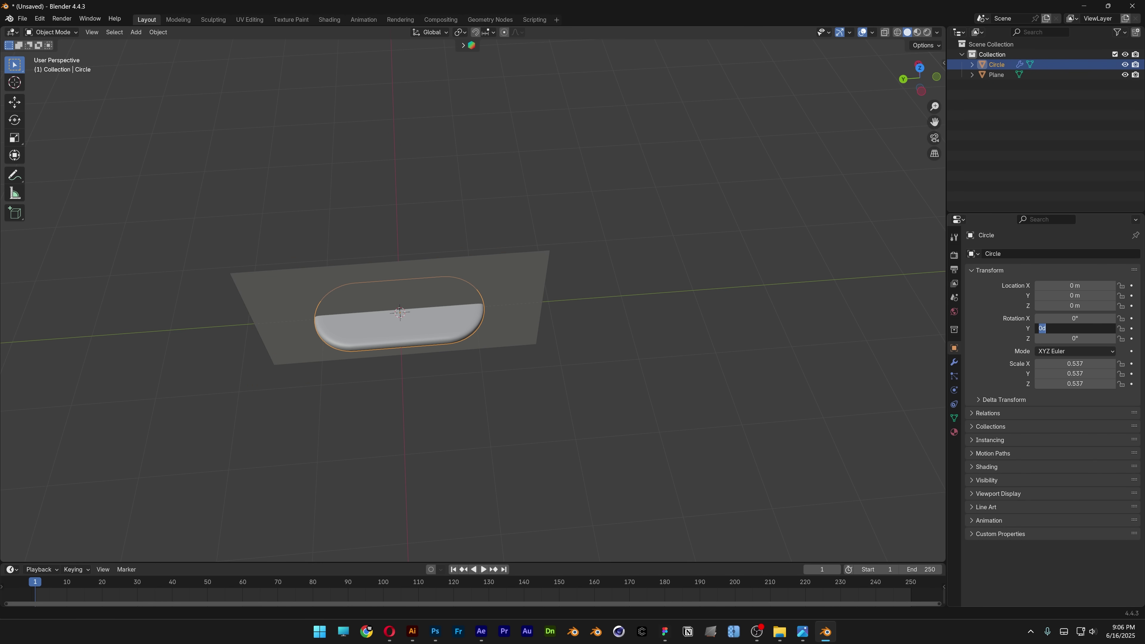
text(90)
key(Return)
Move the plane about 0.066 m along the X axis so that it sits behind the pill.
middle_drag(541, 432, 470, 451)
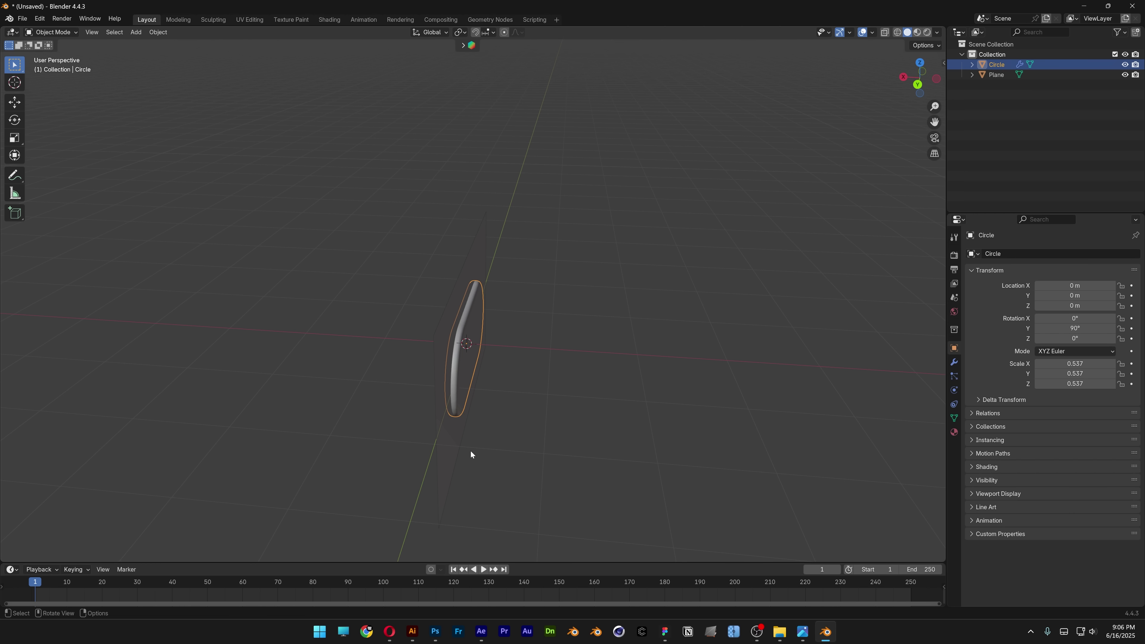
click(456, 450)
click(17, 102)
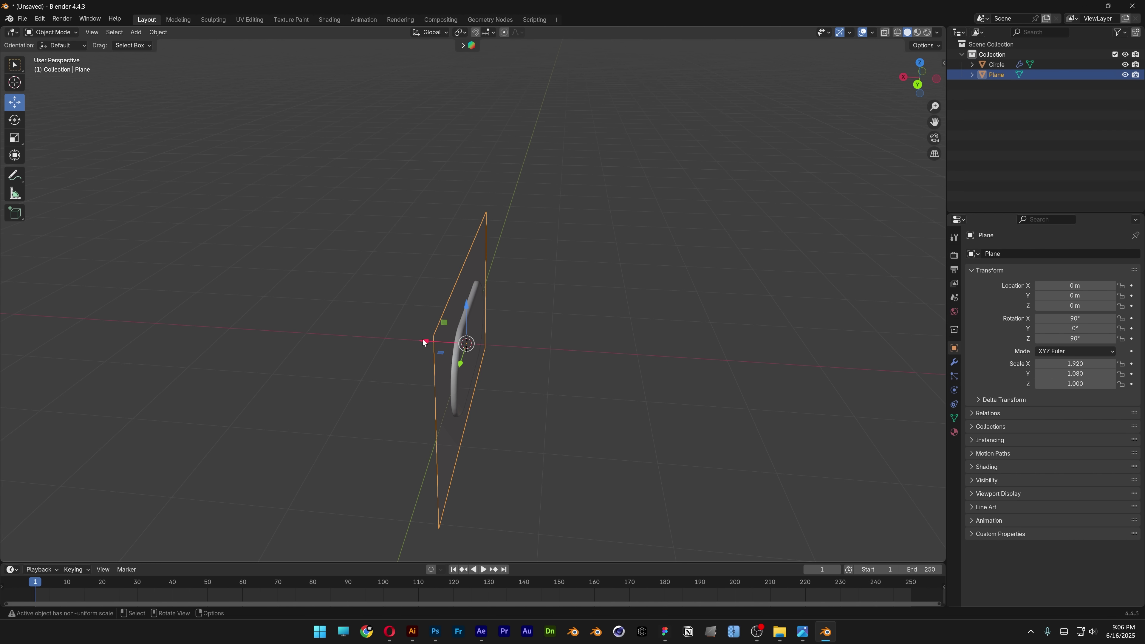
drag(424, 342, 419, 341)
middle_drag(573, 293, 490, 278)
scroll(499, 266, up, 1)
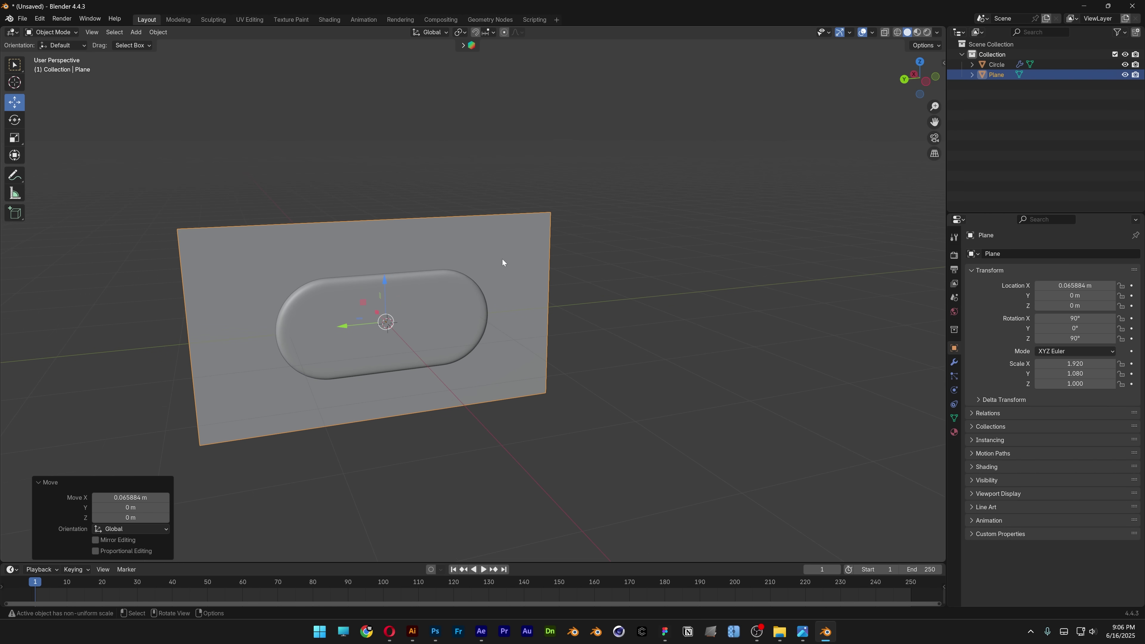
Create a new material for the plane in the Shading workspace.
click(501, 259)
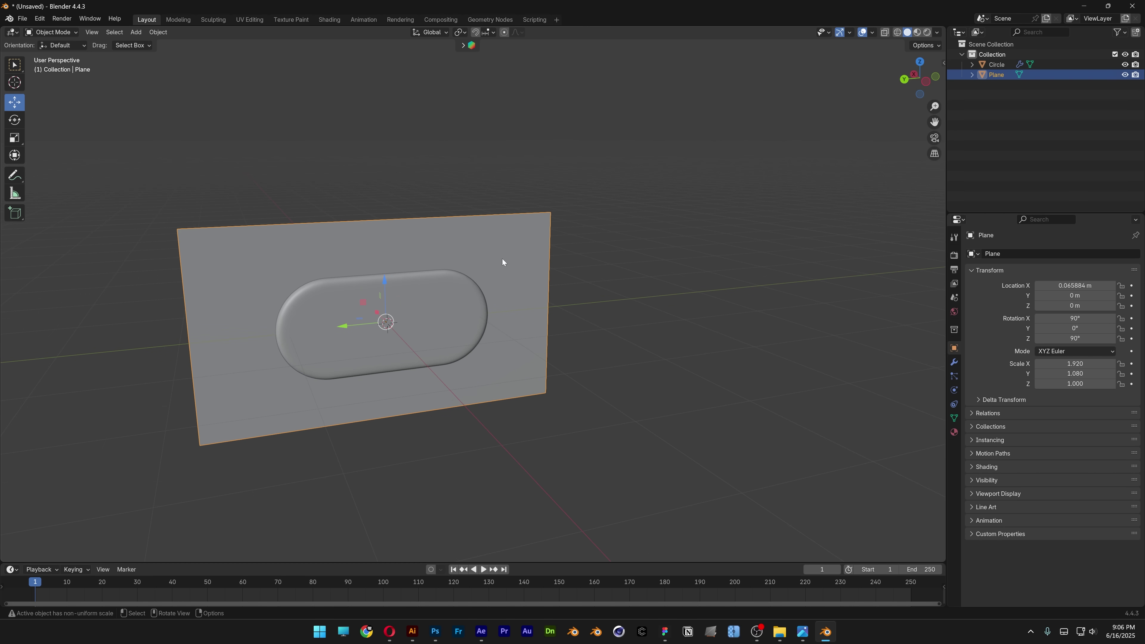
click(329, 20)
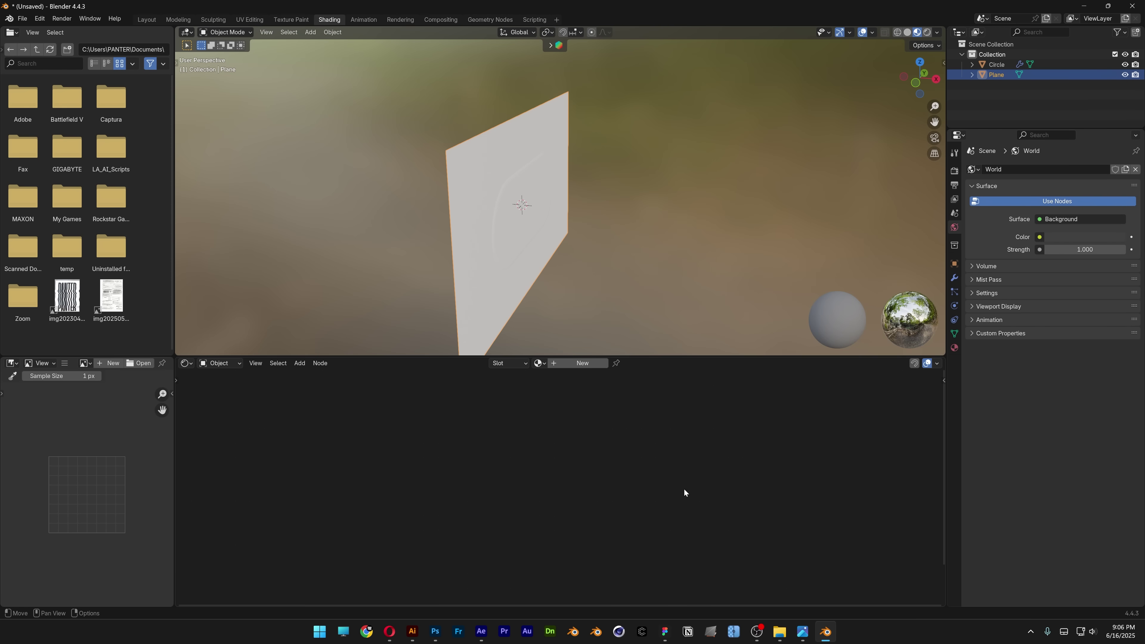
click(594, 363)
Add an Image Texture node to the plane's material and link its Color to Base Color.
key(shift+a)
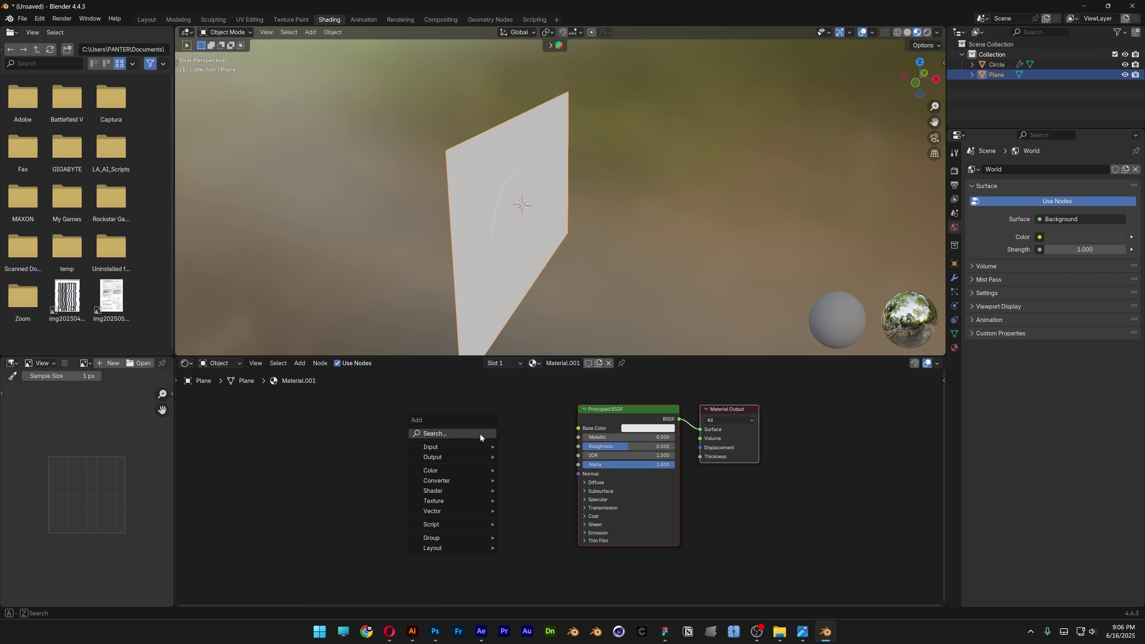
text(image text)
key(Return)
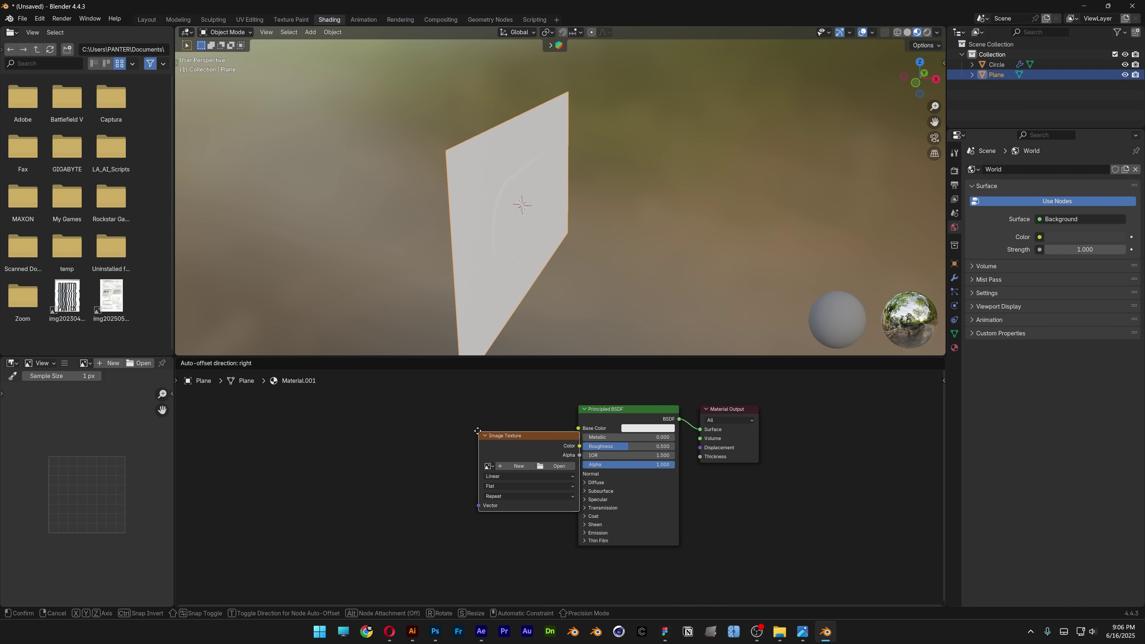
click(500, 437)
scroll(539, 432, up, 1)
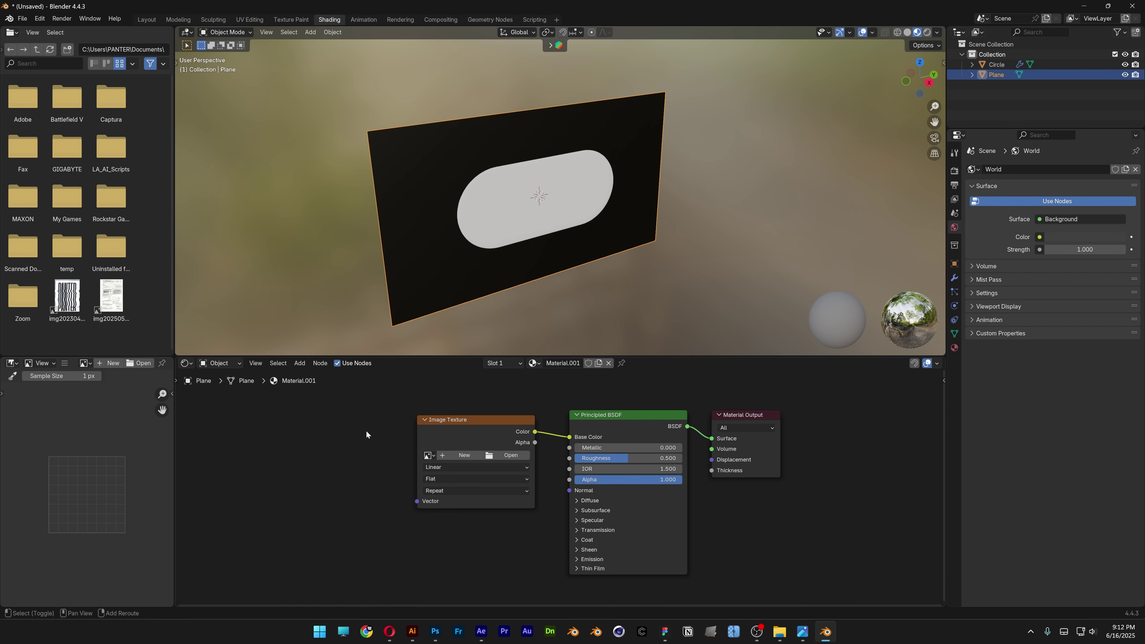
Add Mapping and Texture Coordinate nodes, linking Generated to the Mapping vector and Mapping to the Image Texture's Vector input.
key(shift+a)
text(m)
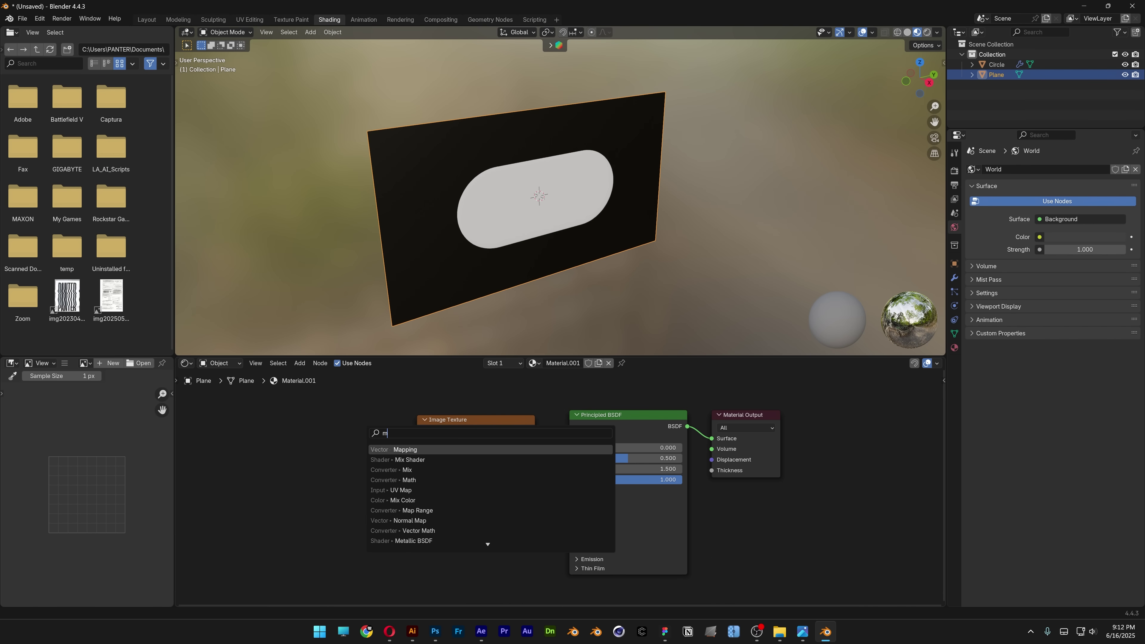
text(app)
key(Return)
click(356, 433)
key(shift+a)
text(texu)
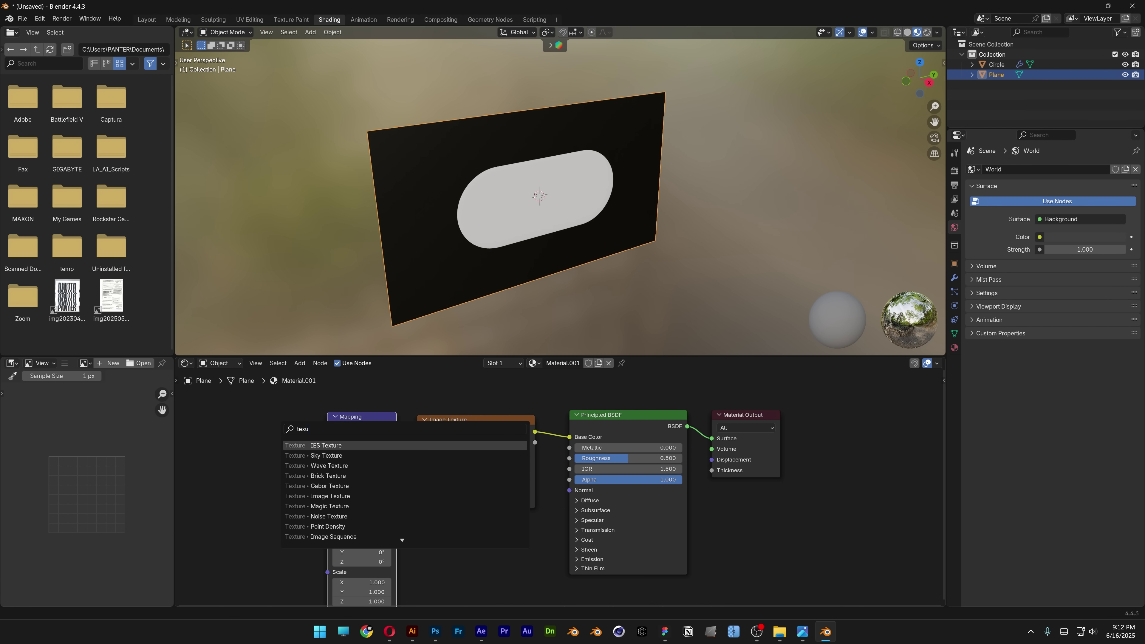
text(re c)
key(Return)
click(281, 429)
drag(397, 428, 419, 502)
drag(304, 425, 322, 452)
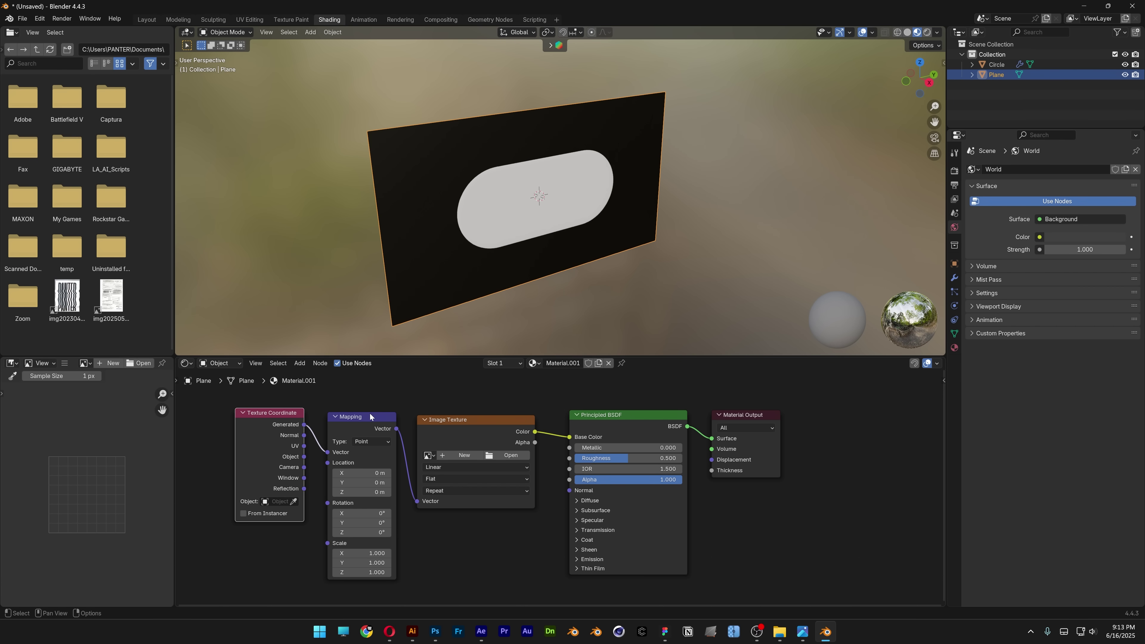
Load BG-01 copy.png into the plane's Image Texture node.
click(509, 455)
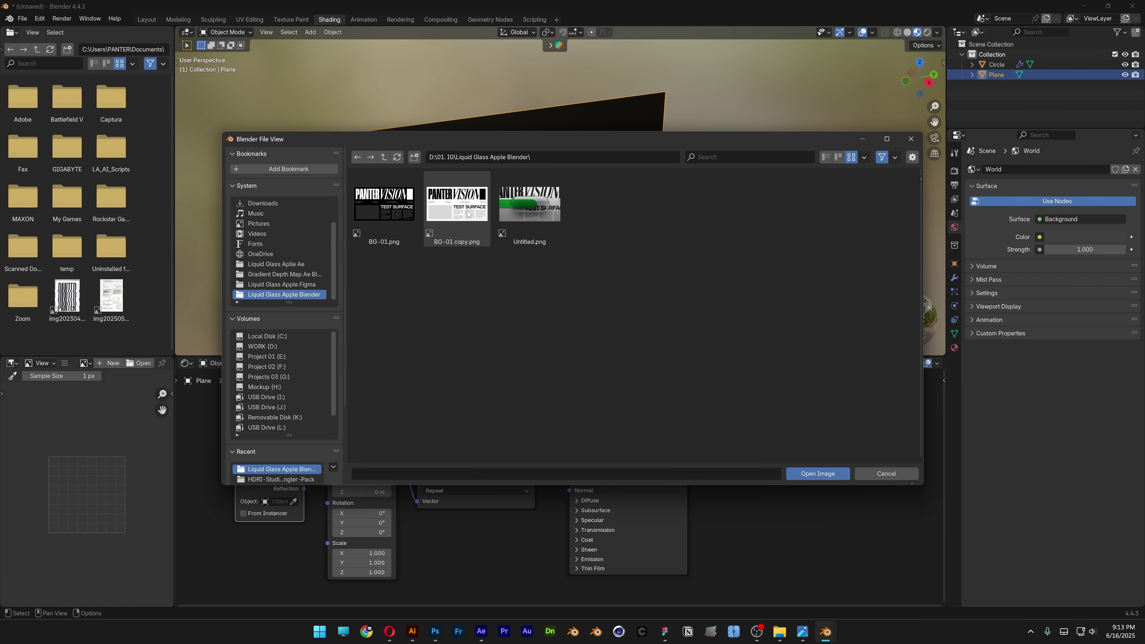
click(456, 205)
click(817, 473)
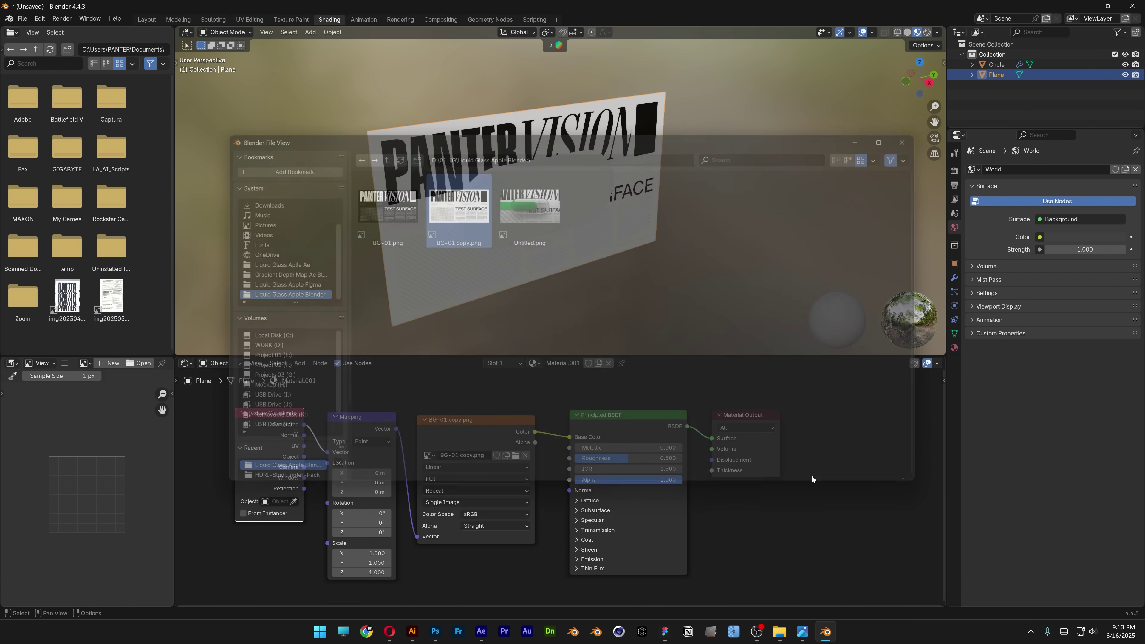
Move the pill along the X axis to place it farther in front of the image plane.
middle_drag(505, 243, 576, 228)
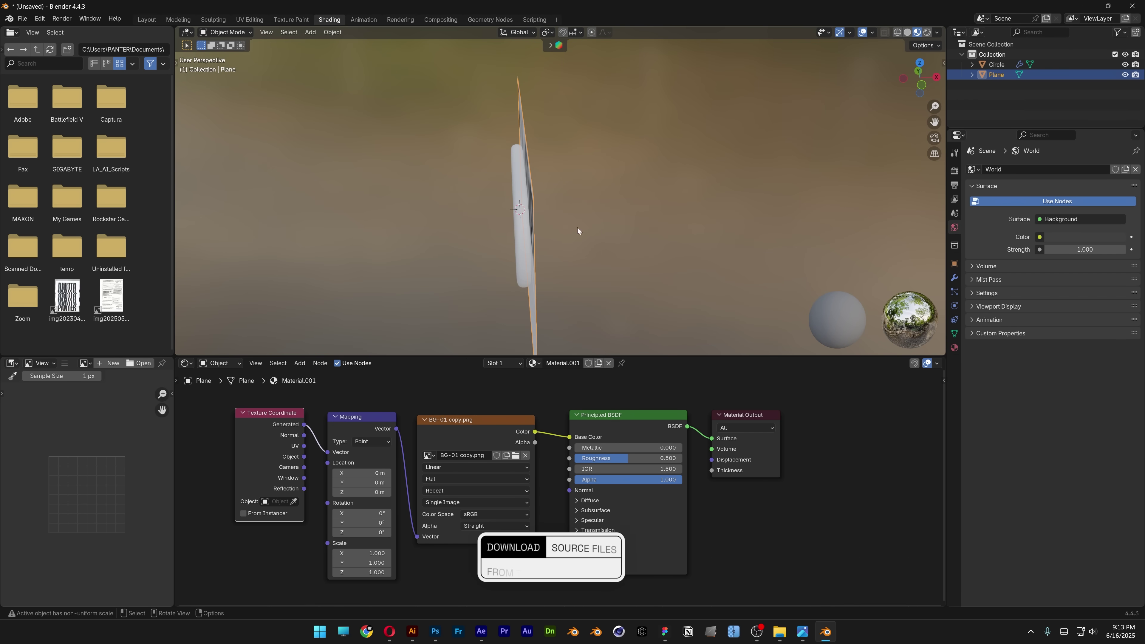
click(524, 236)
key(t)
key(g)
key(x)
drag(583, 202, 583, 202)
middle_drag(640, 199, 554, 190)
Create a new material for the pill and delete its Principled BSDF node.
click(593, 363)
click(594, 362)
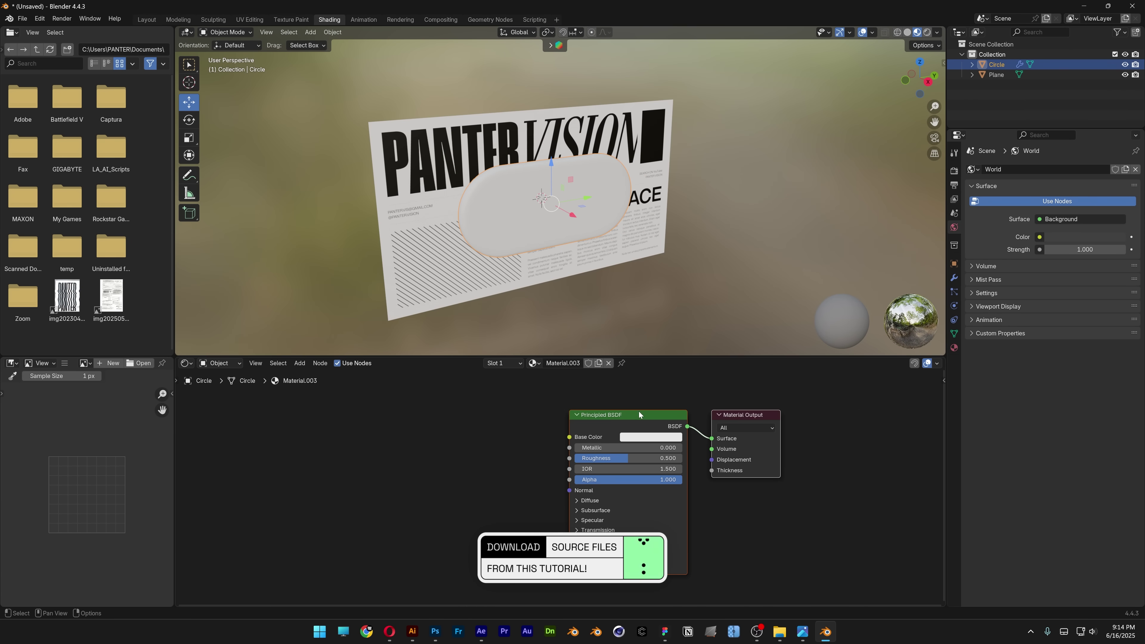
click(640, 416)
key(x)
Add a Mix Shader node and a Glass BSDF node to the pill's material.
key(shift+a)
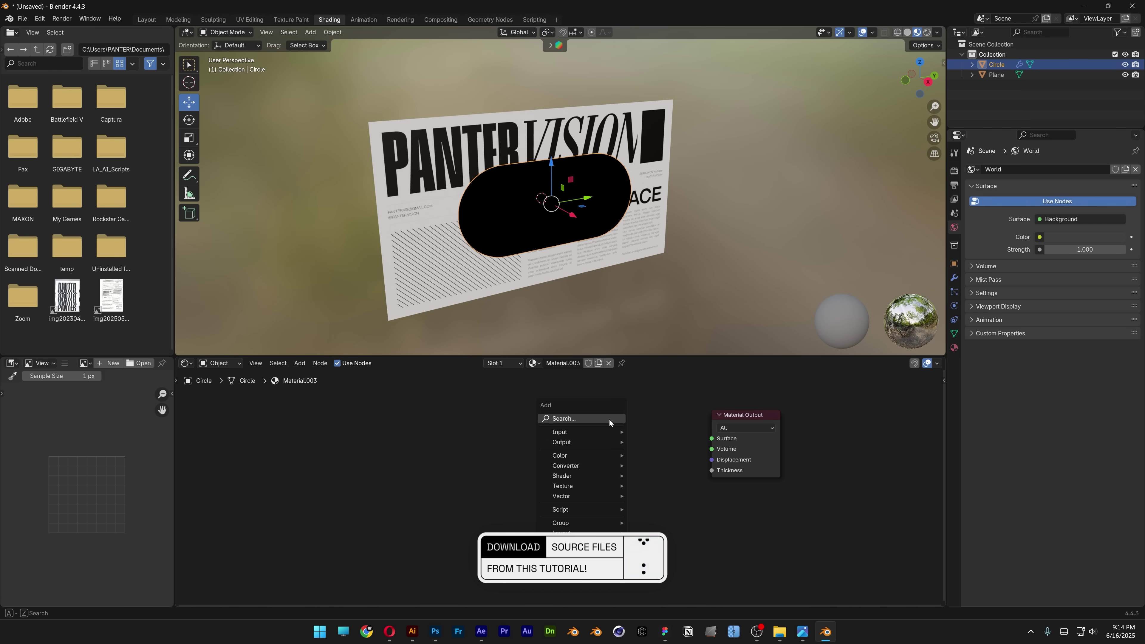
click(609, 418)
text(mix shade)
key(Return)
click(518, 411)
key(shift+a)
text(glas)
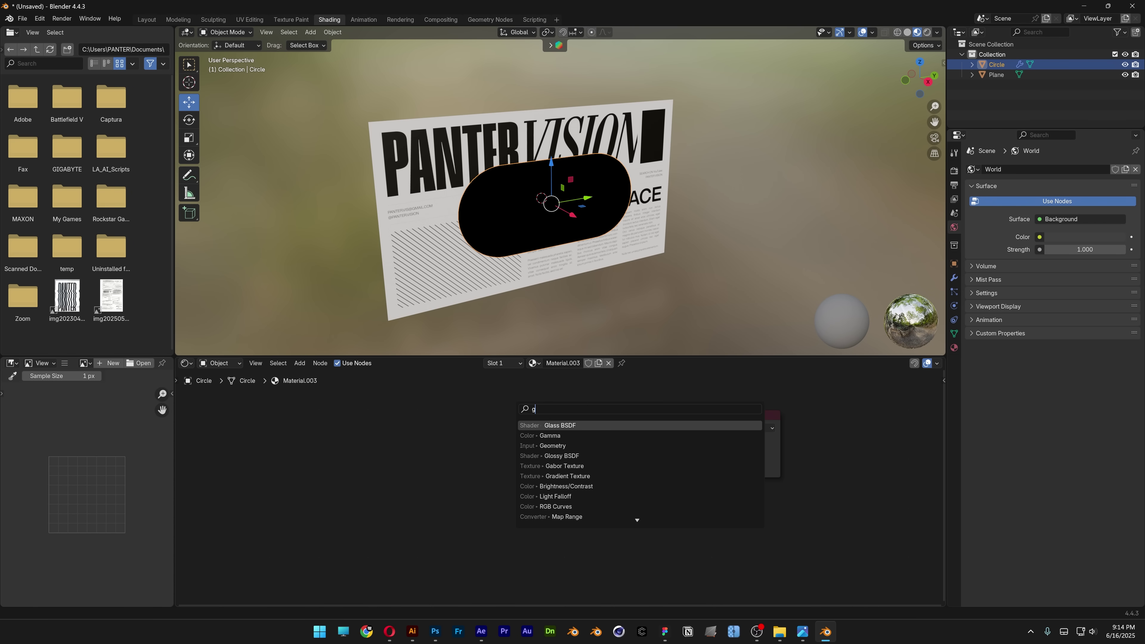
key(Return)
click(506, 451)
Add a Light Path node and link Is Diffuse Ray to the Mix factor, Glass BSDF to the first Shader input, and Mix Shader to Surface.
key(shift+a)
text(light p)
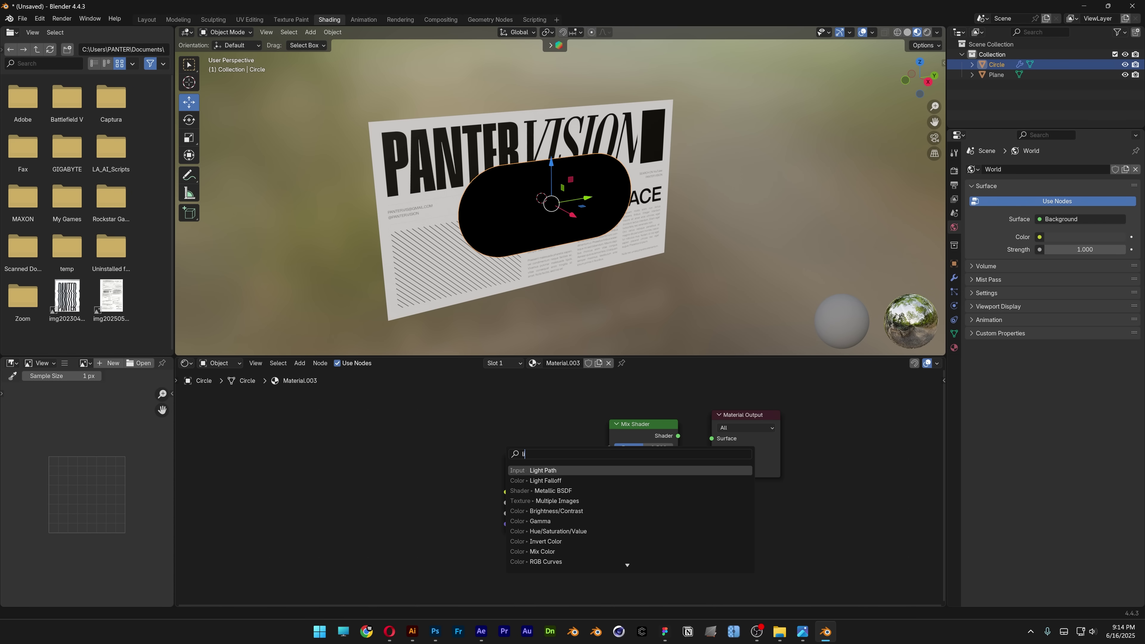
key(Return)
click(422, 400)
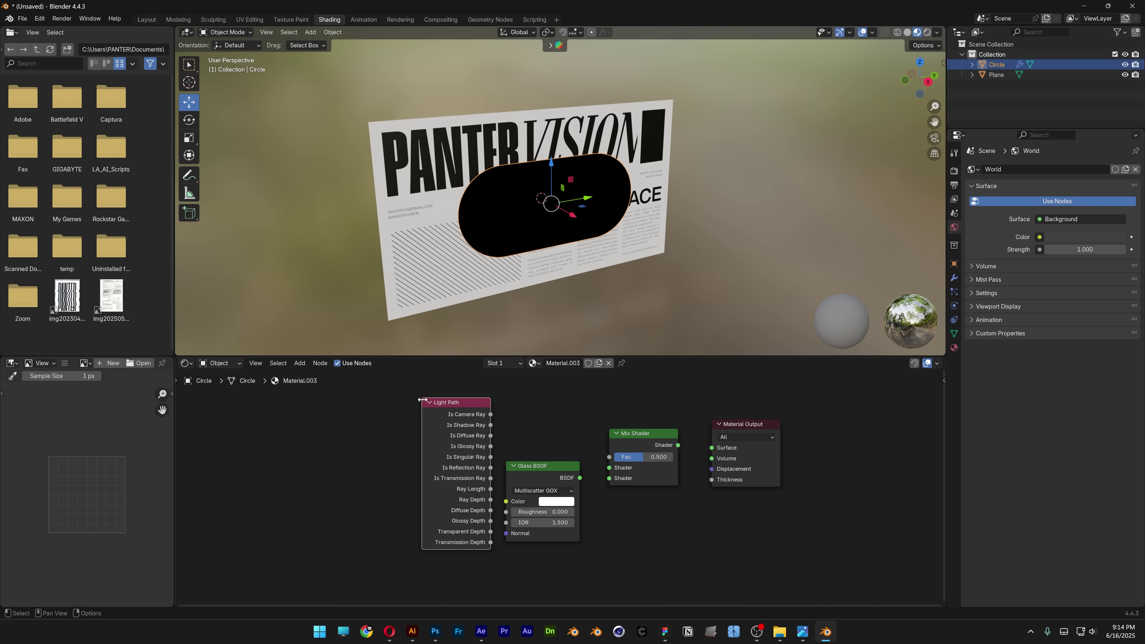
drag(491, 435, 608, 468)
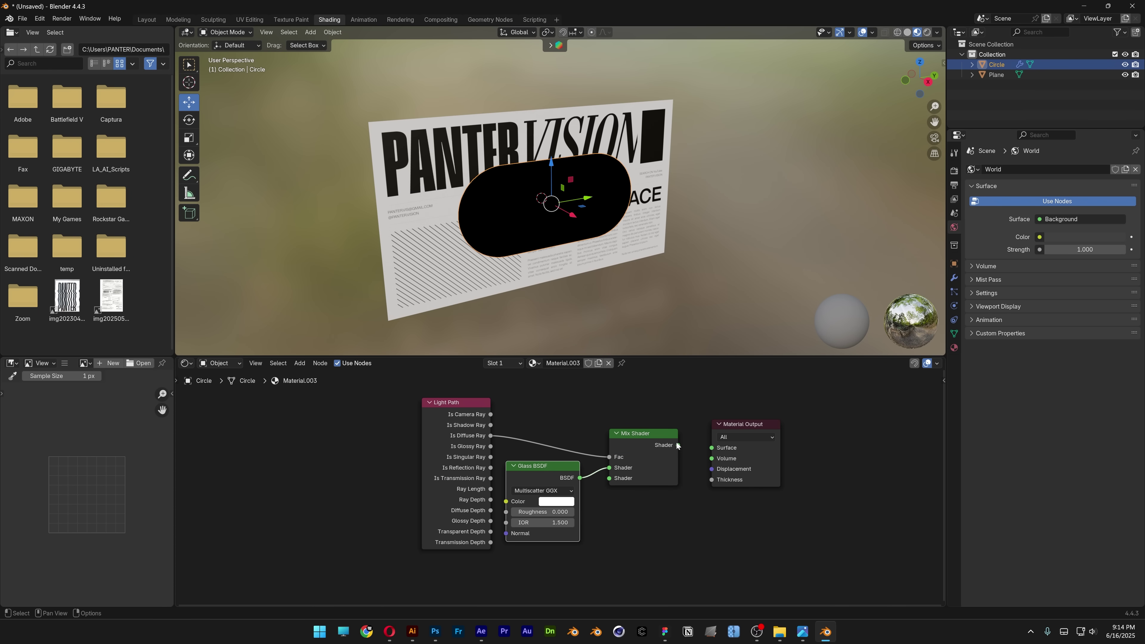
drag(677, 445, 712, 448)
Set the Glass BSDF's roughness to 0.05 and its IOR to 1.8.
click(558, 511)
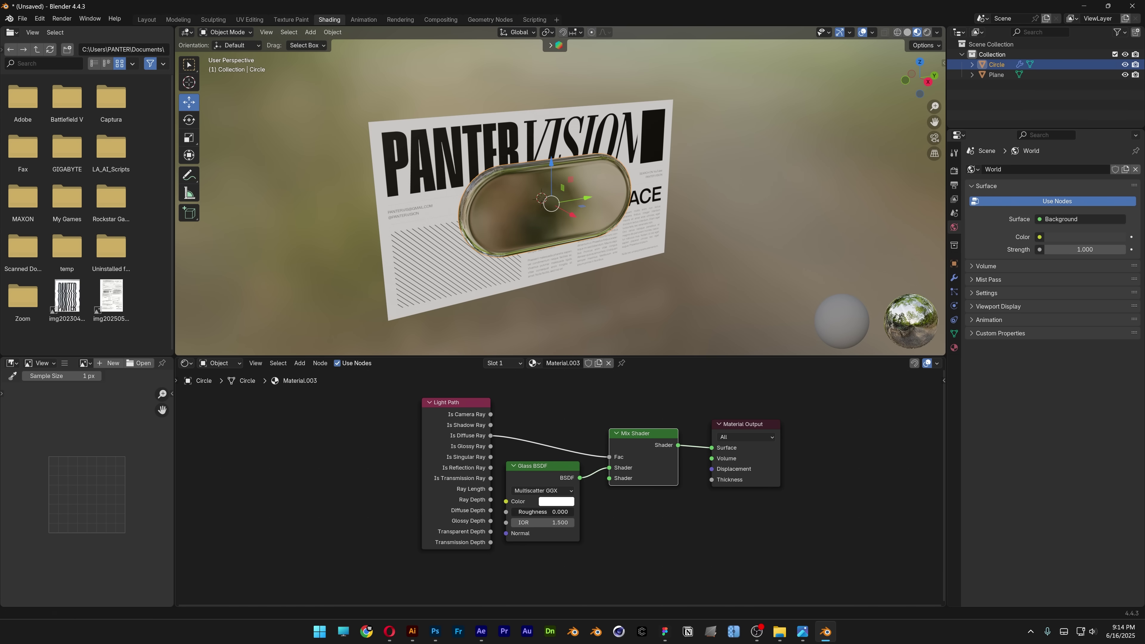
text(0.05)
key(Return)
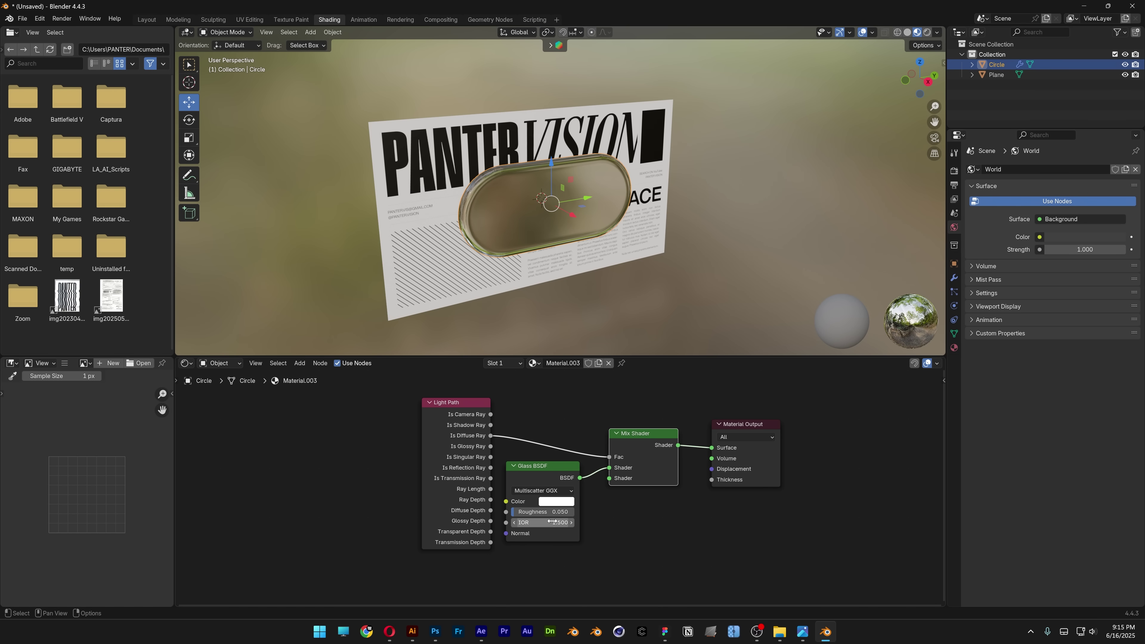
click(557, 522)
text(1.5)
key(Return)
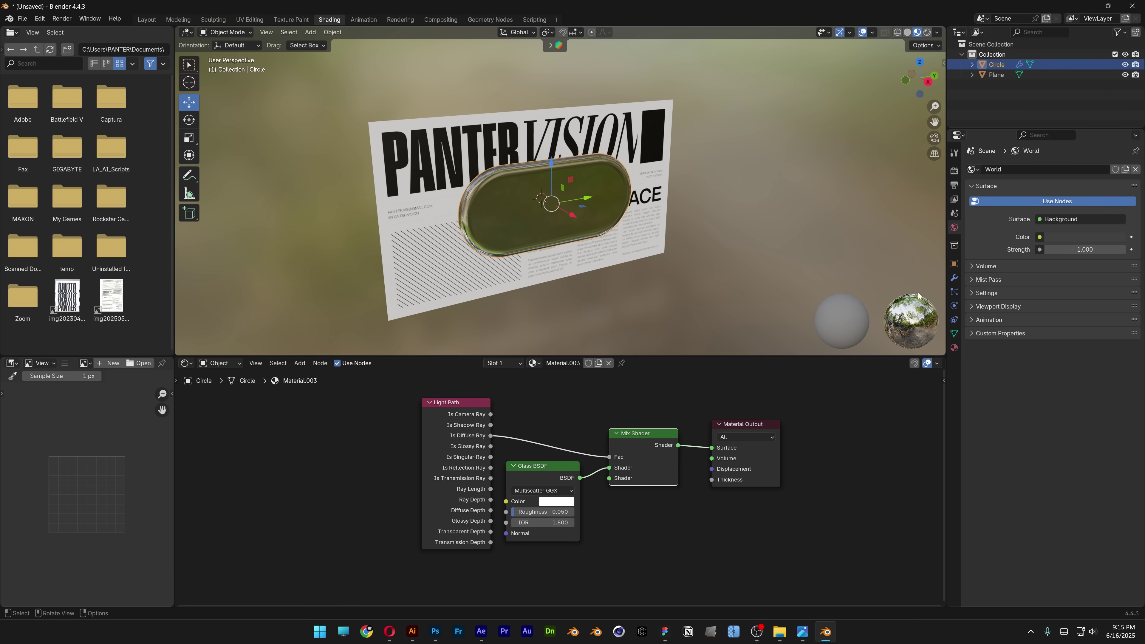
Set the render engine to Cycles and its device to GPU Compute.
click(953, 171)
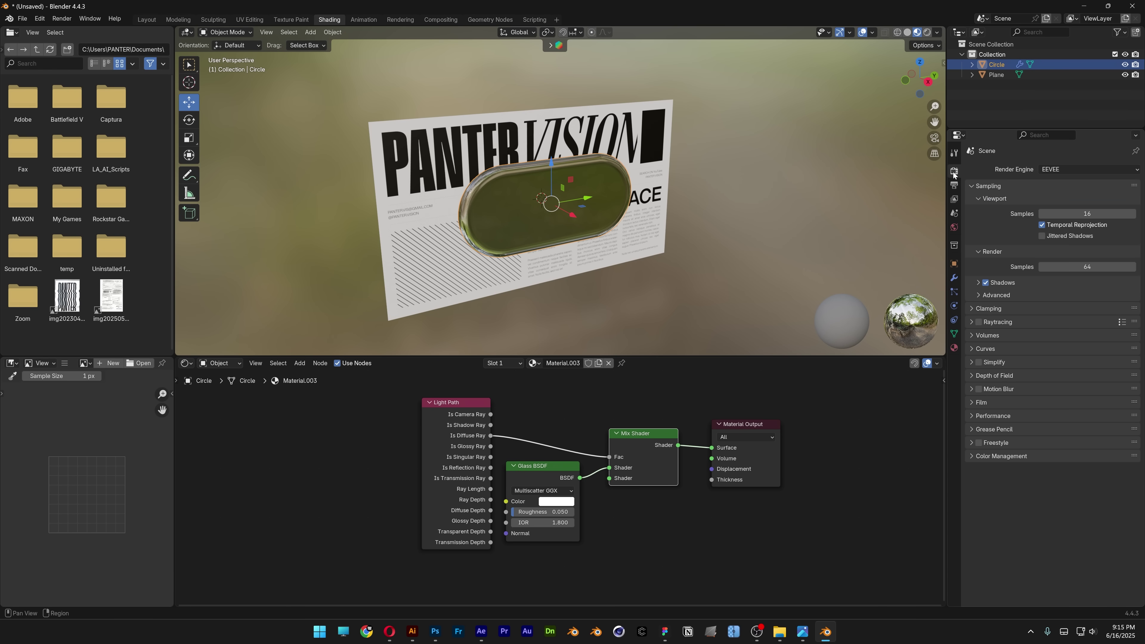
click(1072, 169)
click(1070, 201)
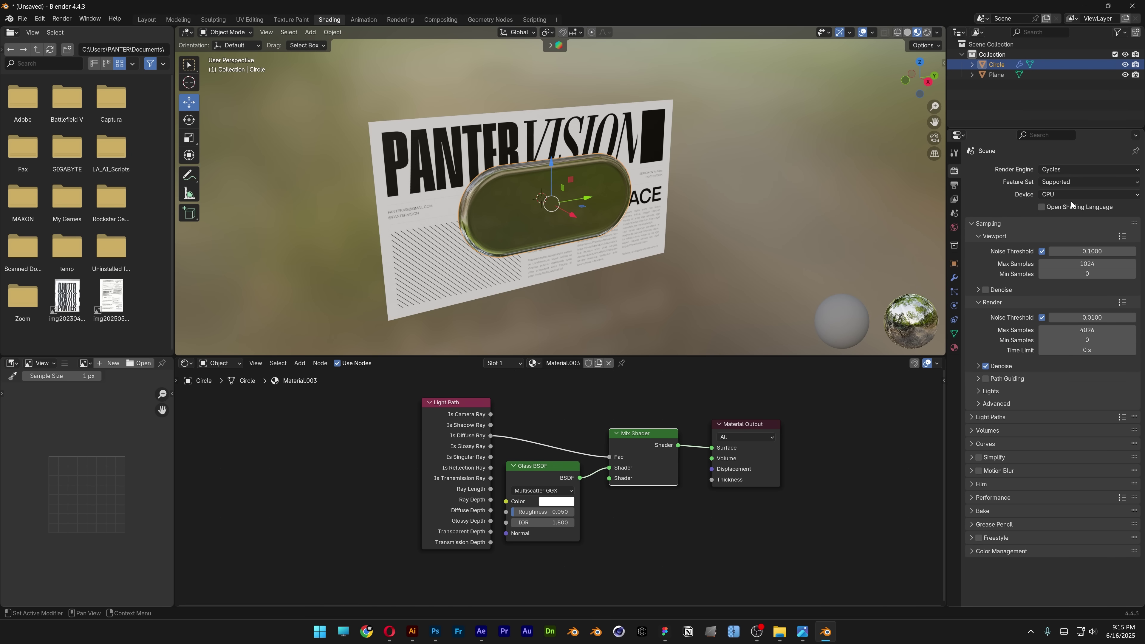
click(1056, 195)
click(1064, 216)
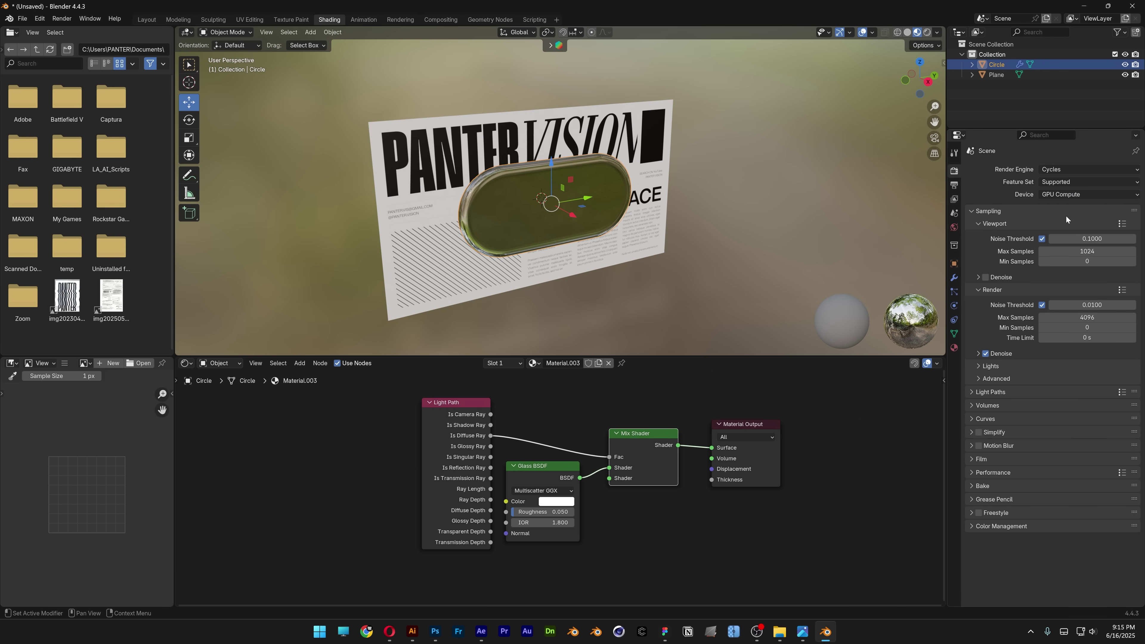
Limit the viewport's maximum samples to 100 and switch the 3D view to rendered shading.
click(1086, 251)
text(1)
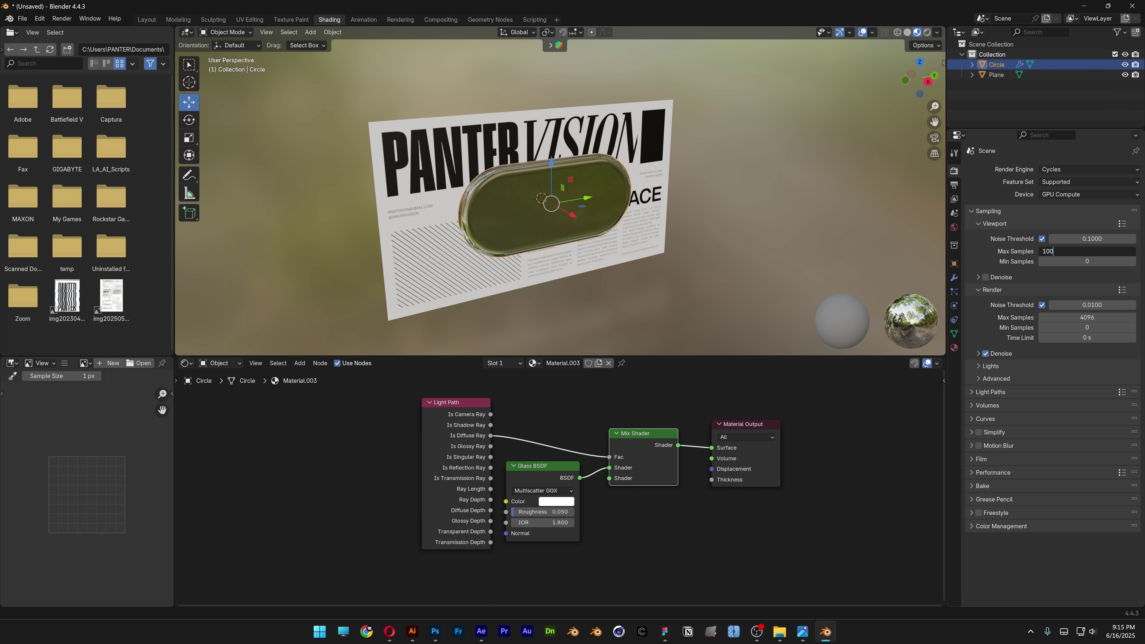
text(00)
key(Return)
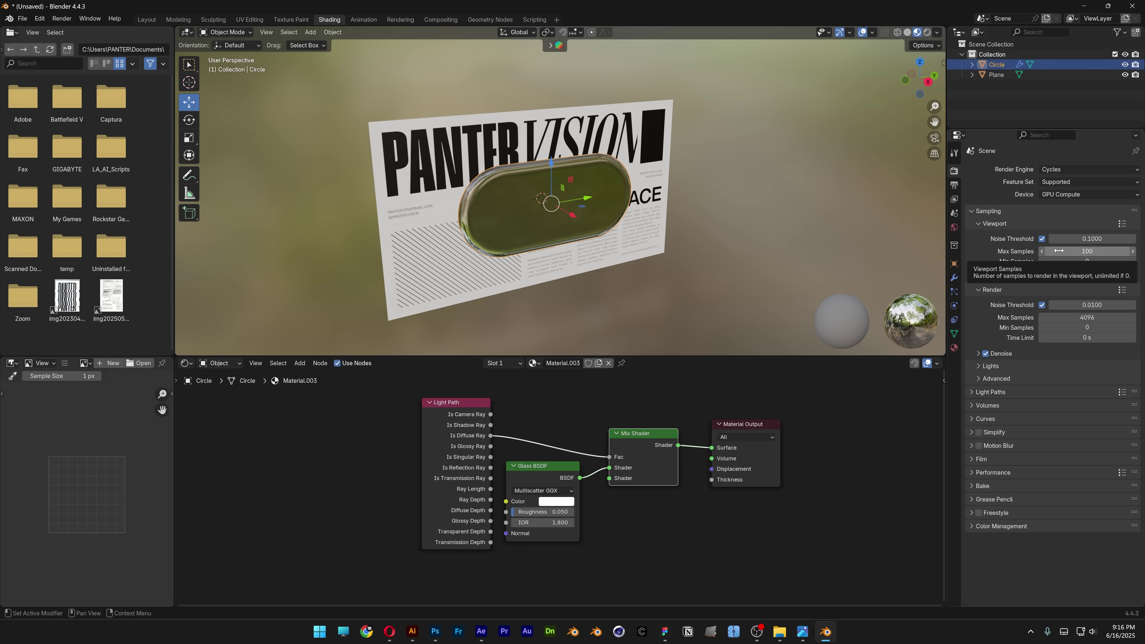
click(927, 35)
scroll(563, 221, up, 4)
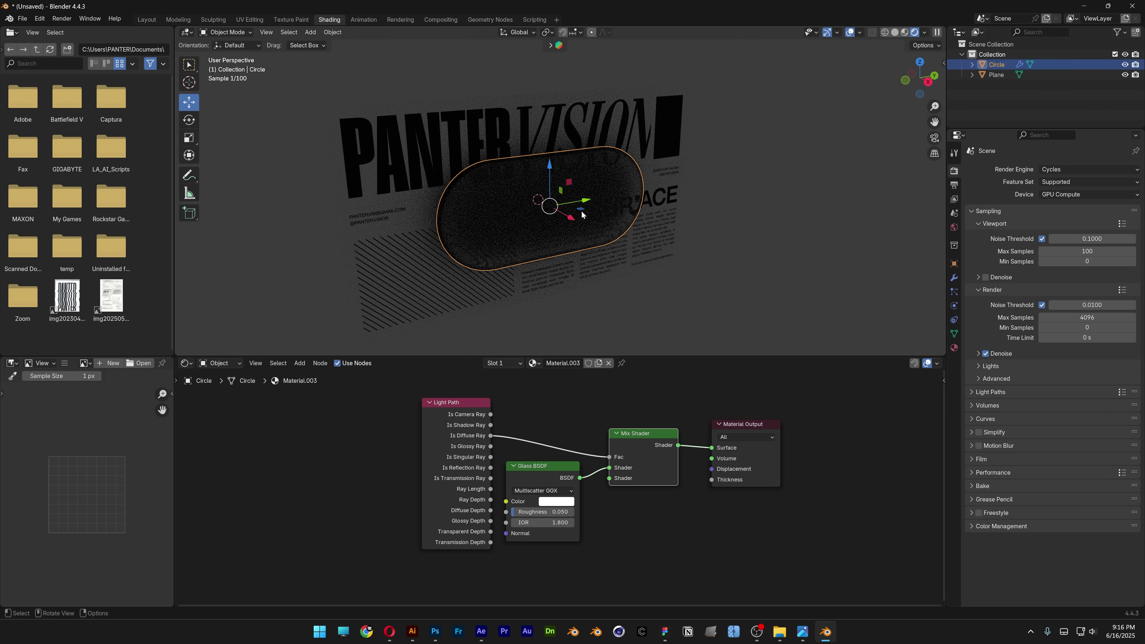
scroll(636, 230, down, 3)
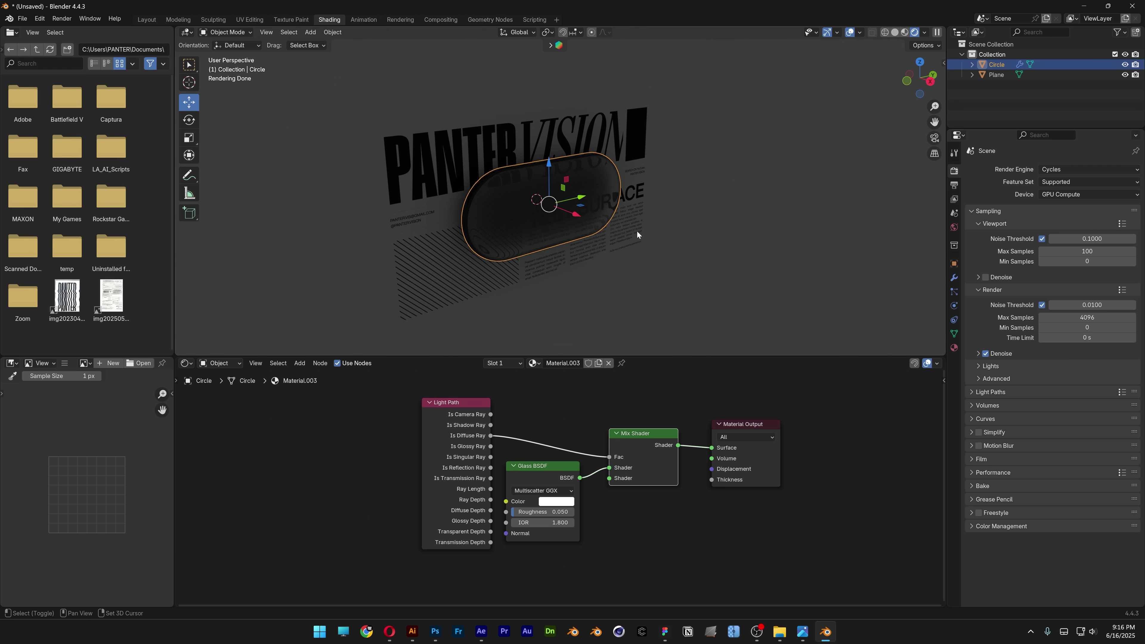
Add an area light at about 0.91 m along X in front of the pill and set its Y scale to 1.77.
key(shift+a)
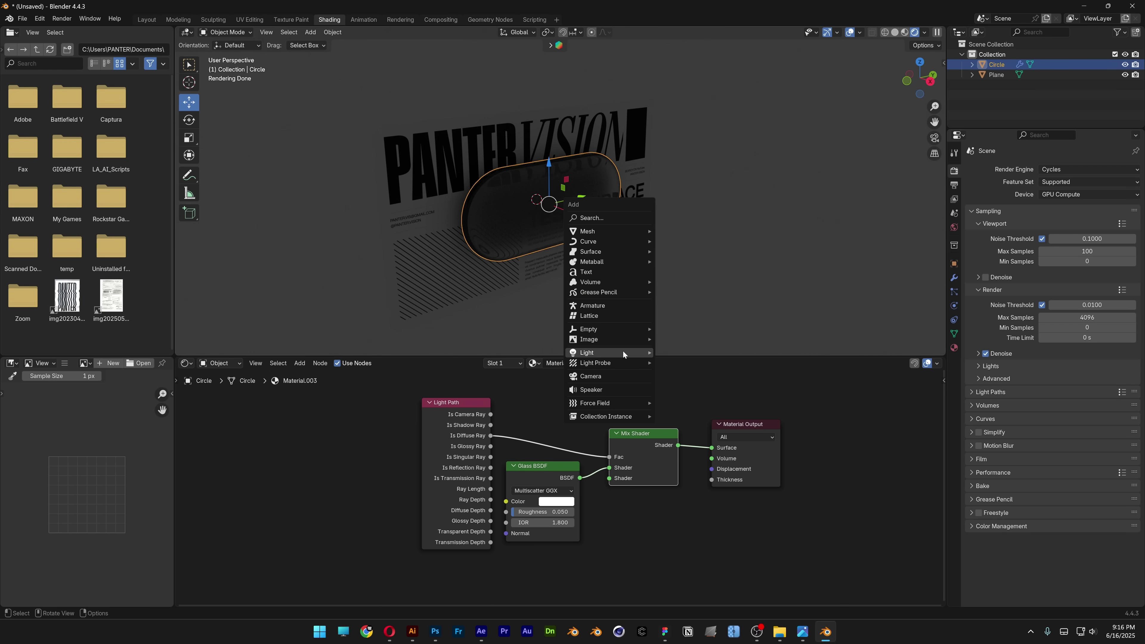
mouse_move(622, 351)
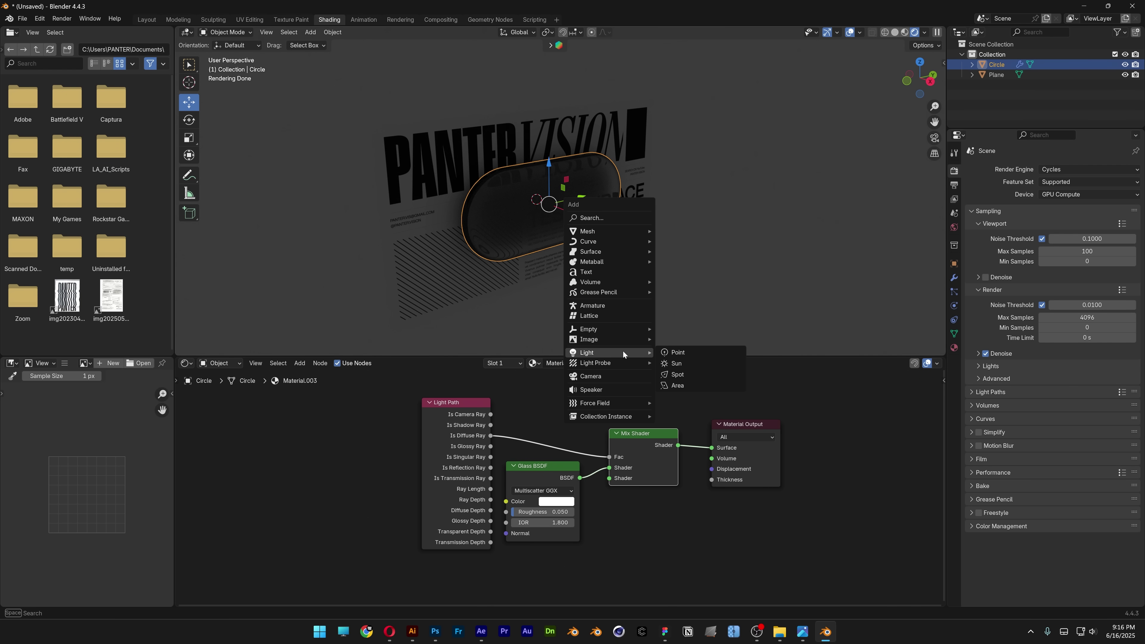
click(693, 385)
scroll(590, 229, up, 3)
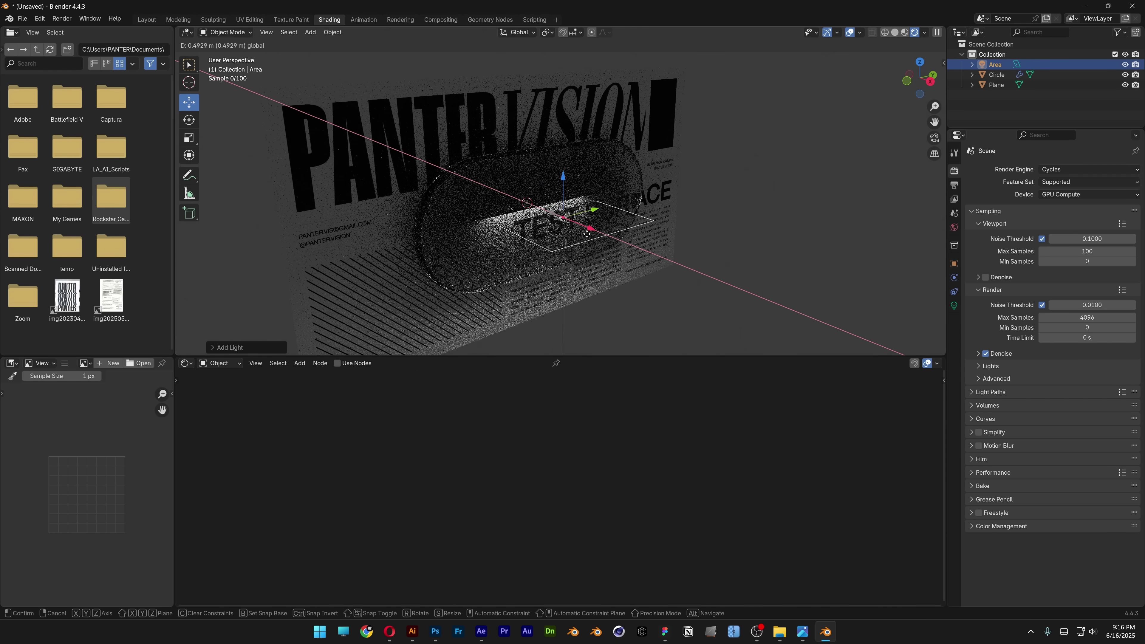
click(622, 247)
click(954, 263)
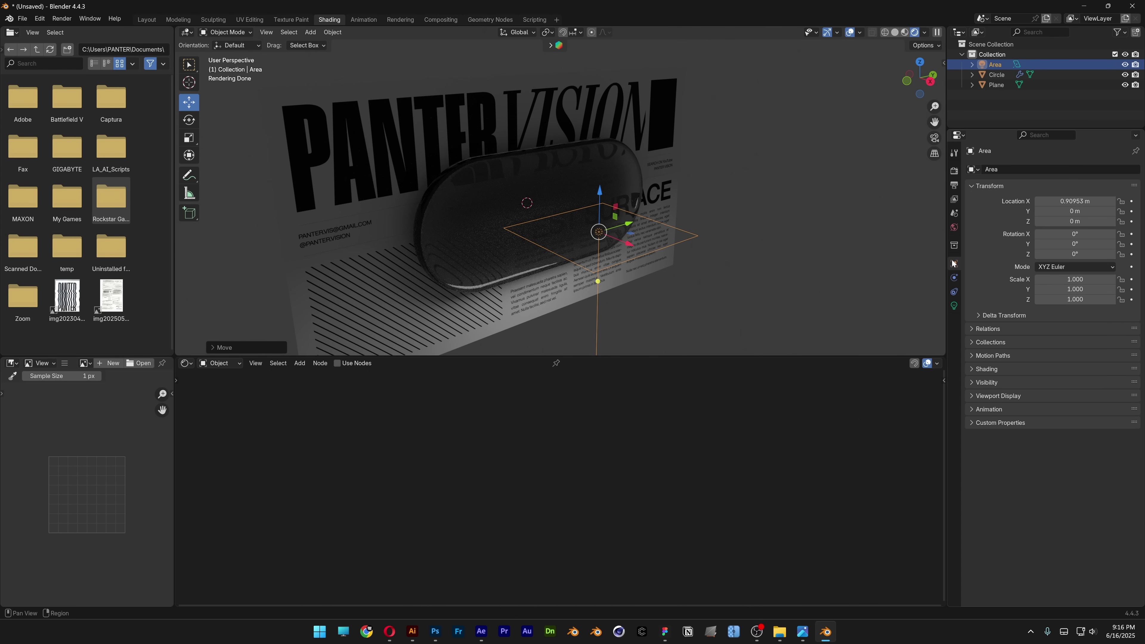
mouse_move(1075, 289)
mouse_down()
mouse_move(1108, 289)
mouse_move(1055, 289)
mouse_up()
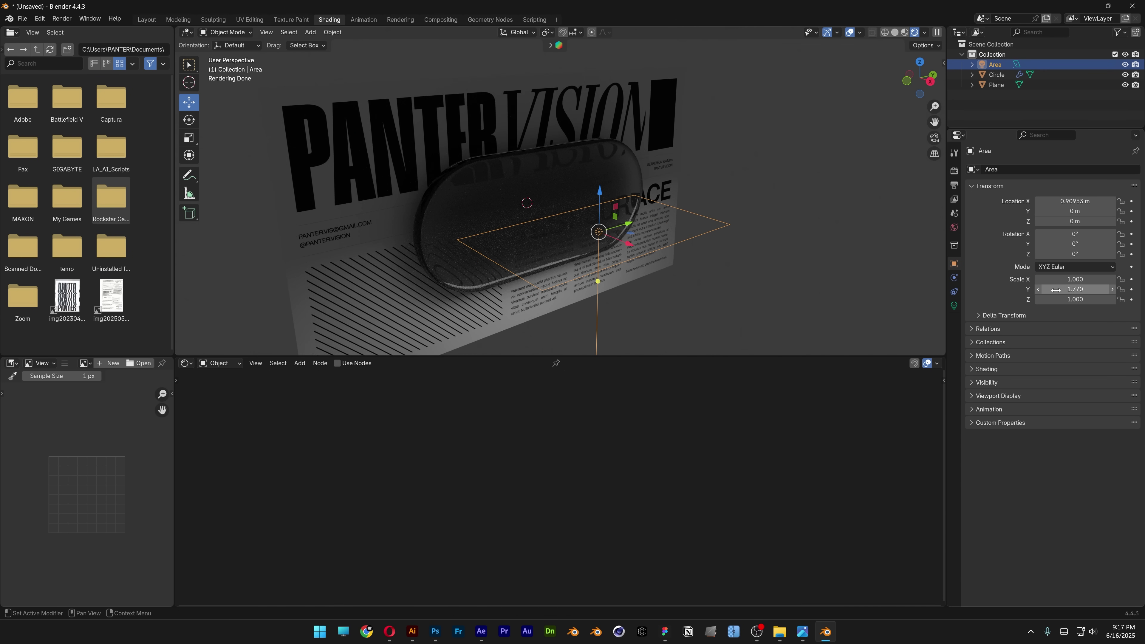
Add a Track To constraint to the area light with the pill as its target.
click(955, 292)
click(1031, 170)
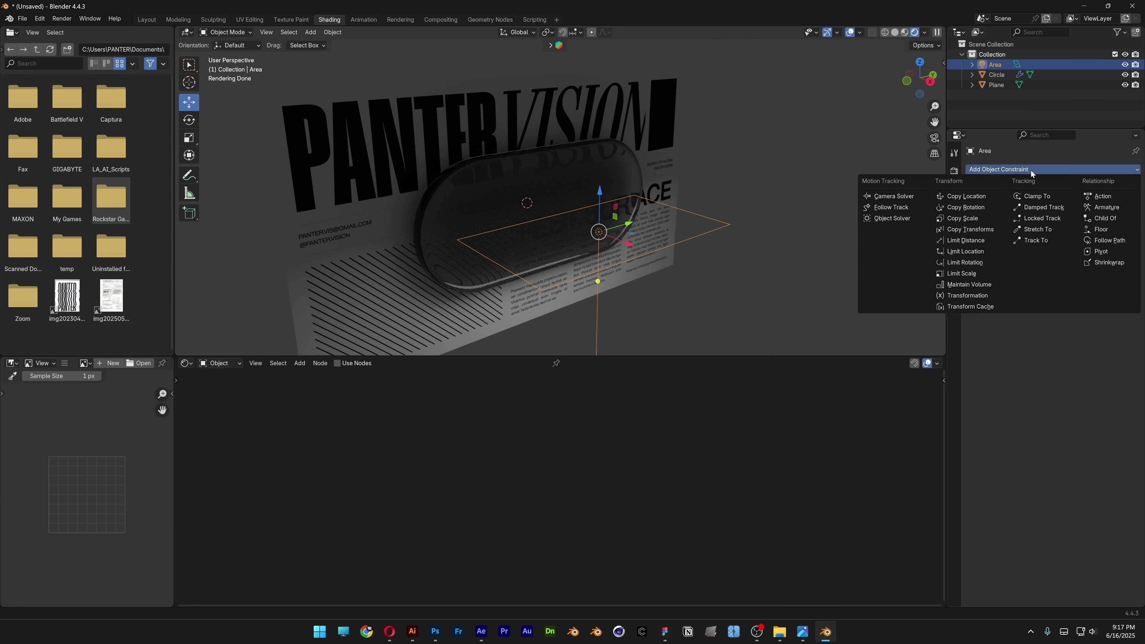
click(1050, 241)
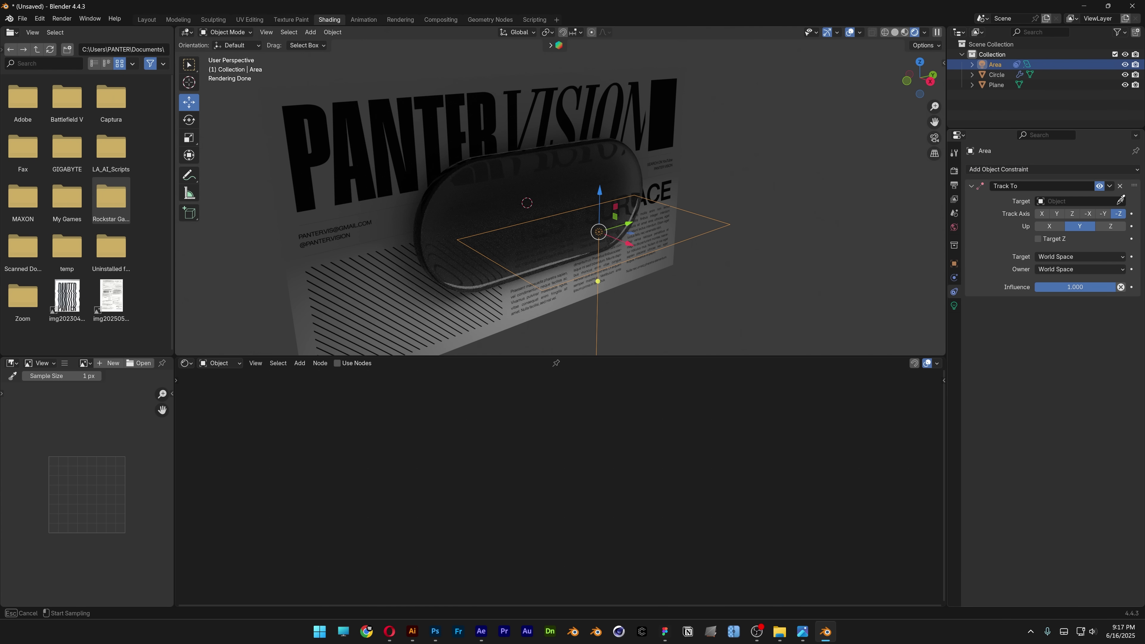
click(563, 172)
middle_drag(563, 173, 607, 176)
Set the area light's Y scale to 1 and its X scale to 1.78.
click(953, 264)
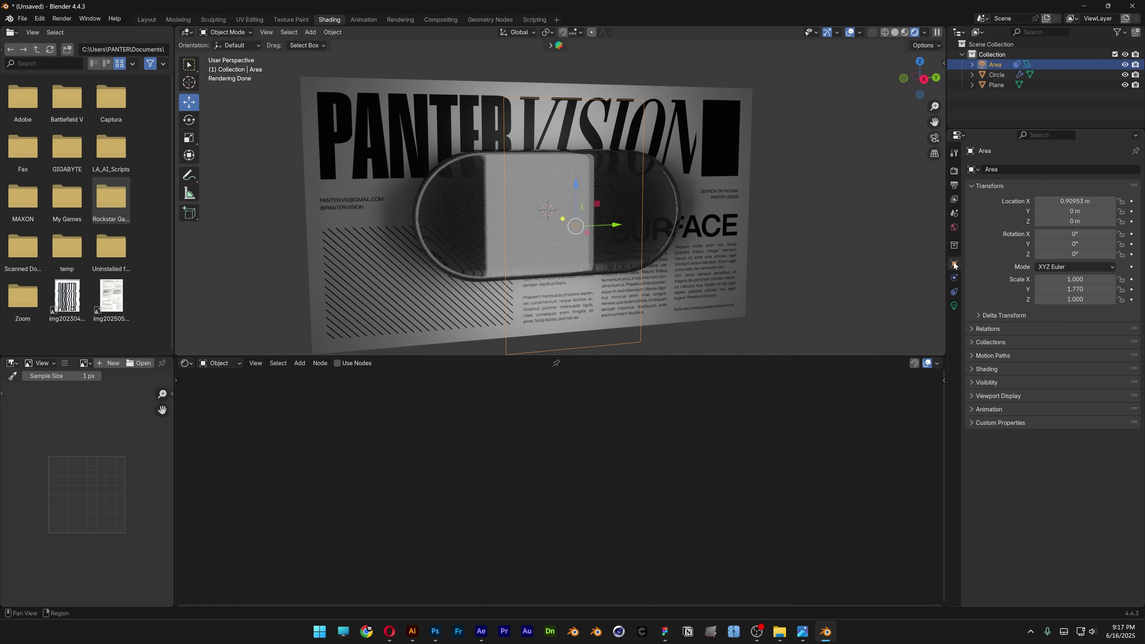
double_click(1054, 289)
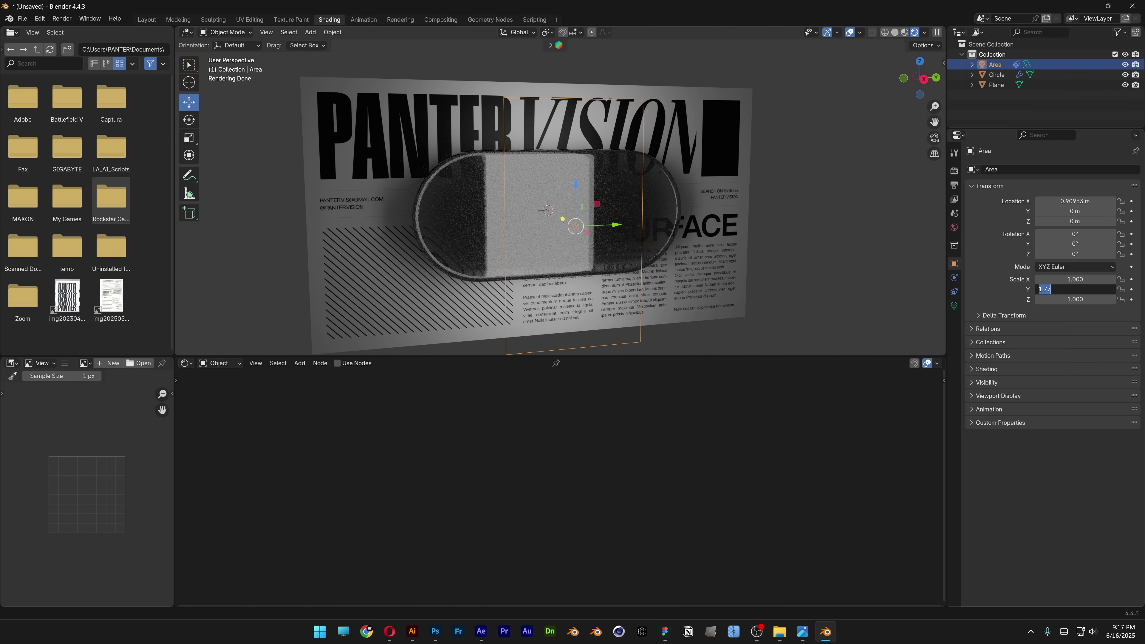
text(1)
key(Return)
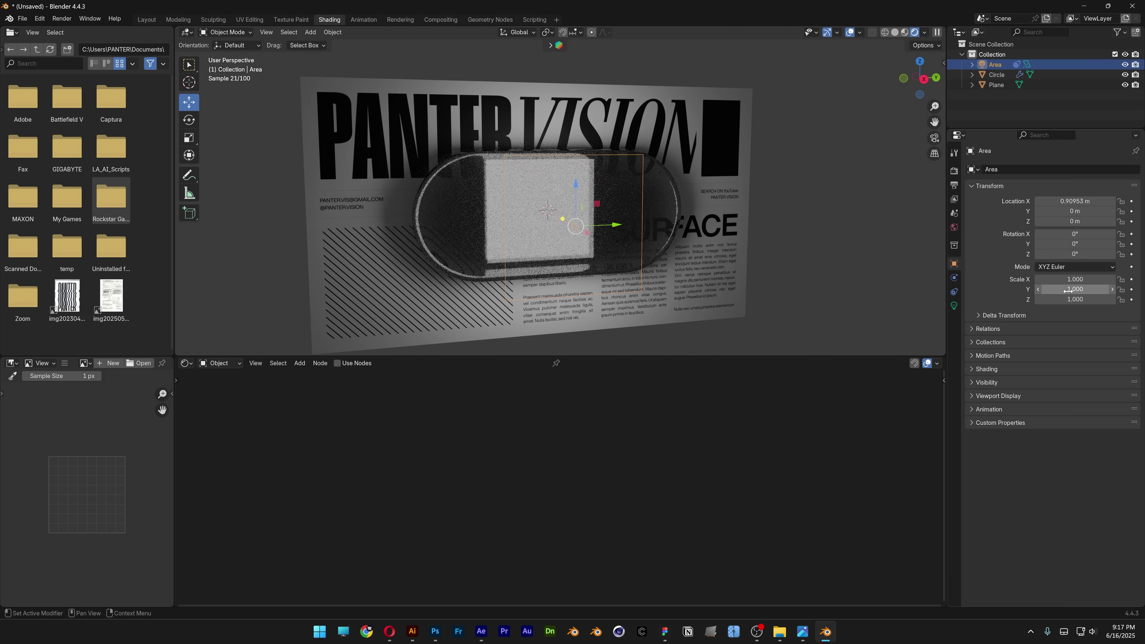
drag(1078, 280, 1113, 280)
Scale the area light up uniformly by a factor of about 1.6.
middle_drag(720, 245, 744, 247)
scroll(744, 248, down, 2)
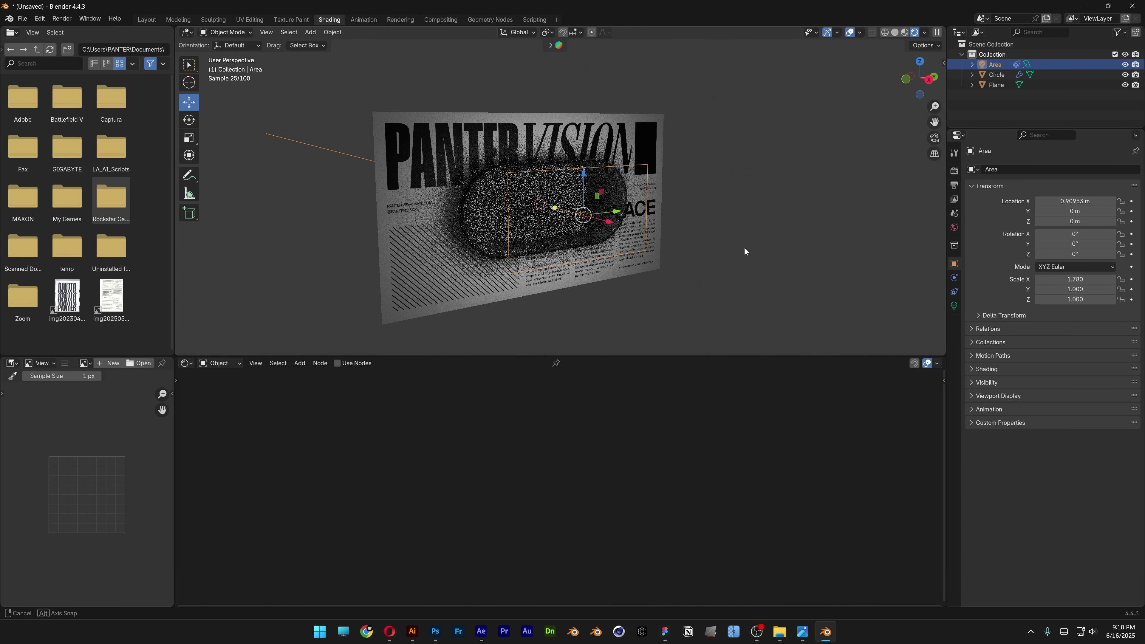
key(s)
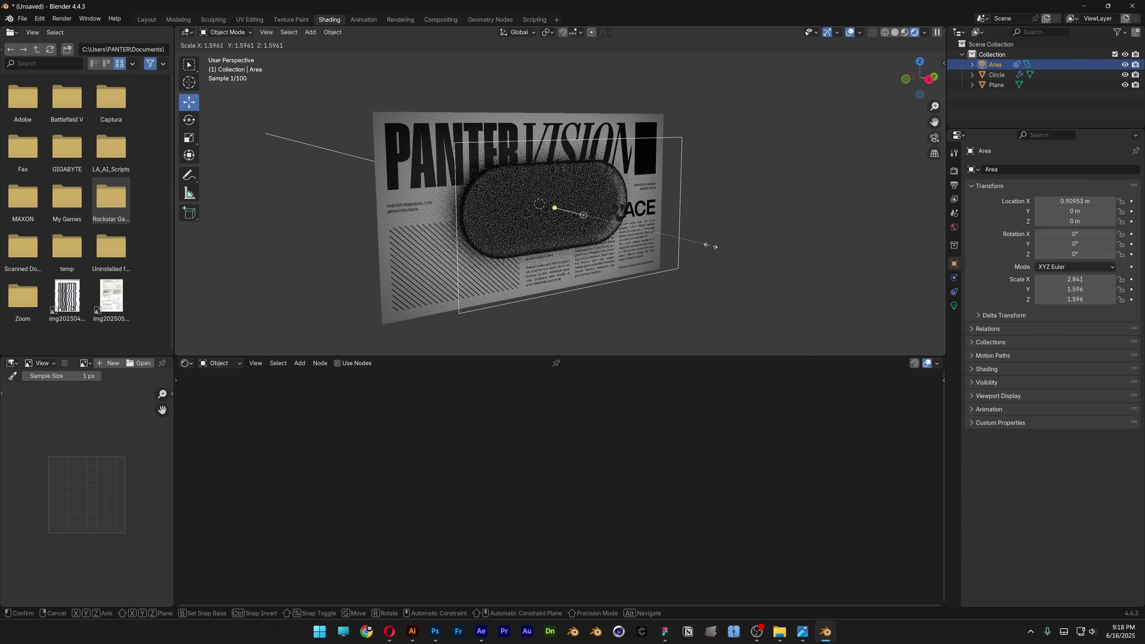
click(710, 245)
middle_drag(710, 245, 619, 193)
Move the area light up and away from the pill to about X 1.59 m and Z 0.98 m.
drag(590, 178, 590, 140)
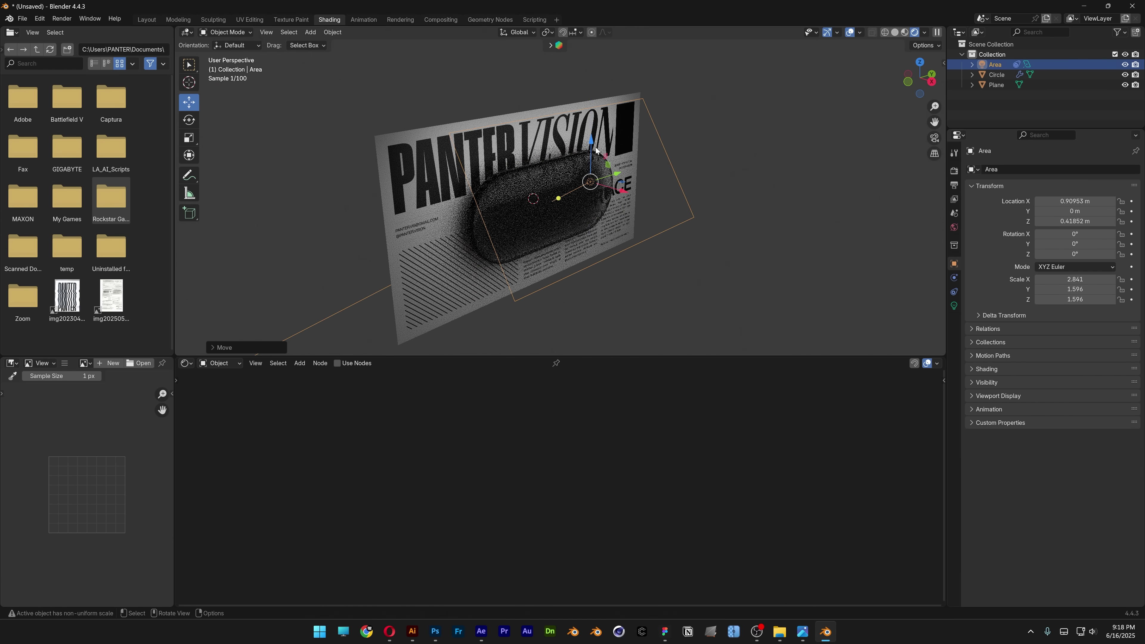
middle_drag(703, 192, 754, 184)
drag(641, 176, 704, 174)
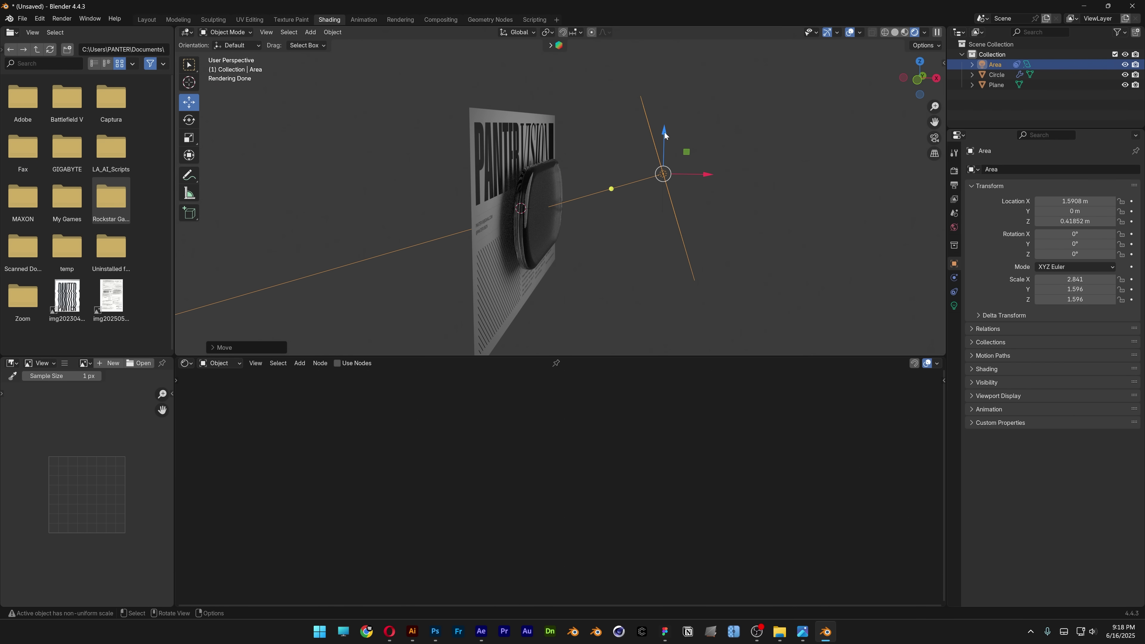
drag(665, 133, 642, 78)
middle_drag(642, 77, 768, 167)
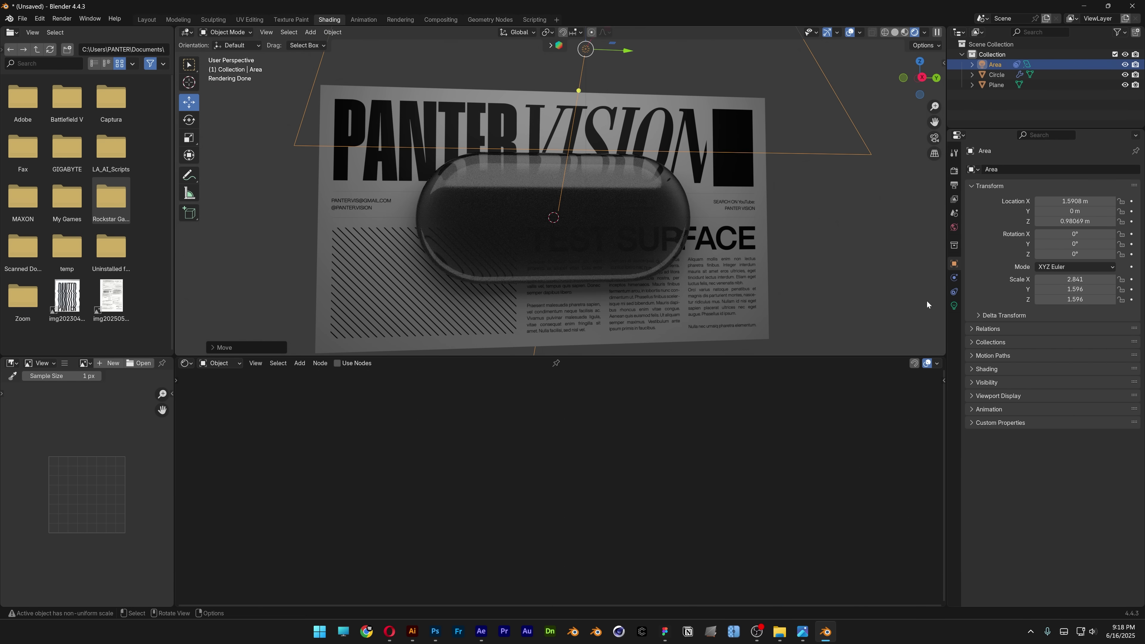
Set the area light's power to 300 W.
click(954, 305)
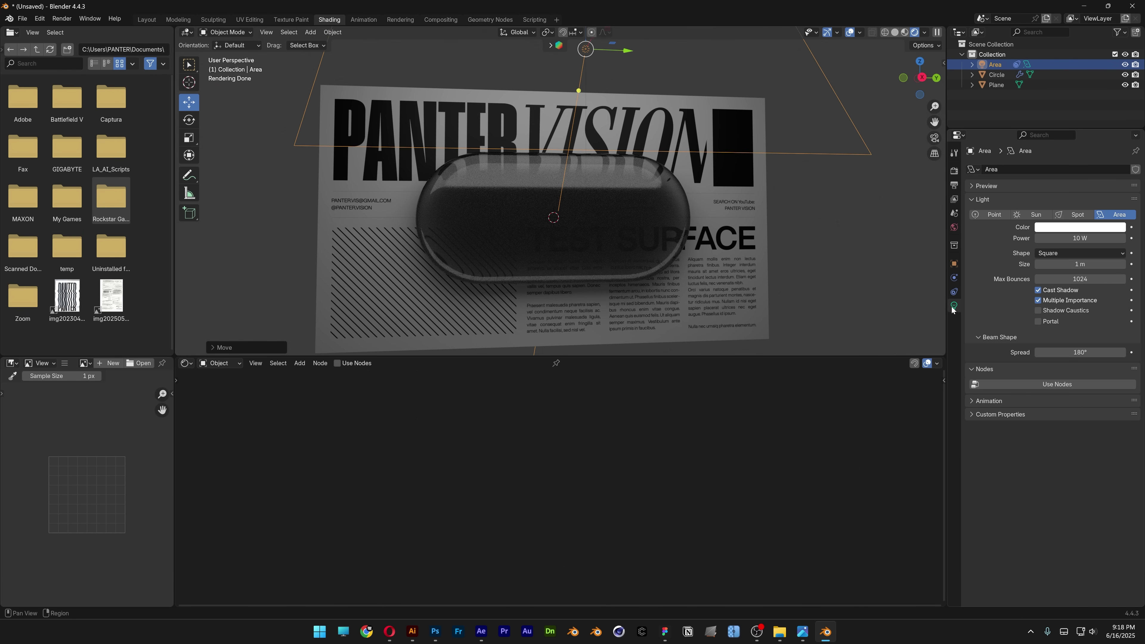
click(1071, 238)
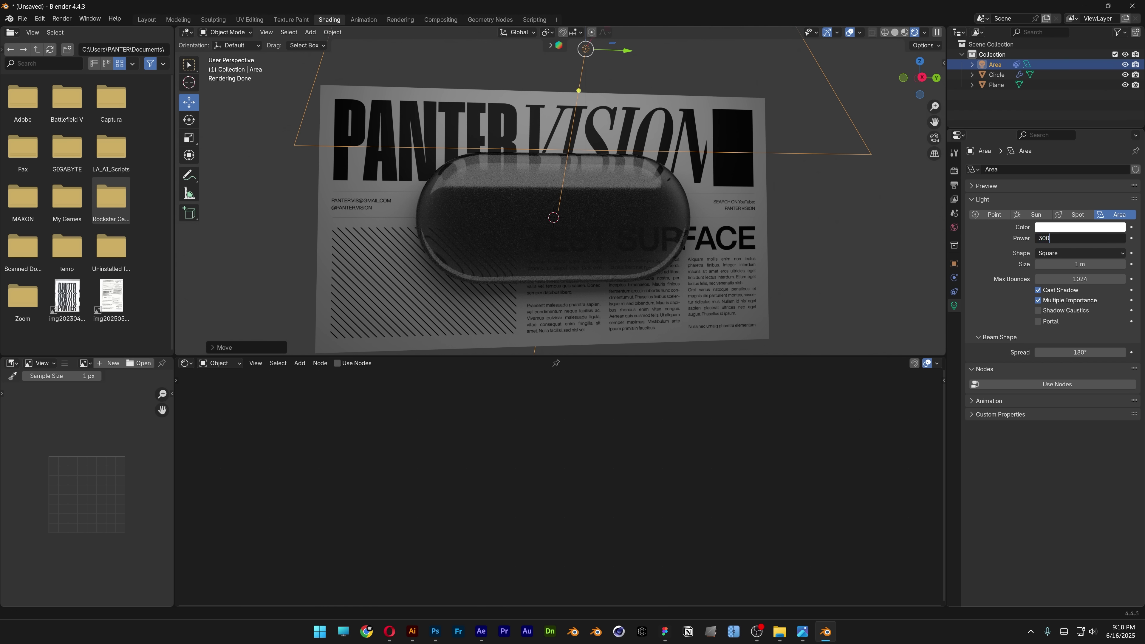
text(300)
key(Return)
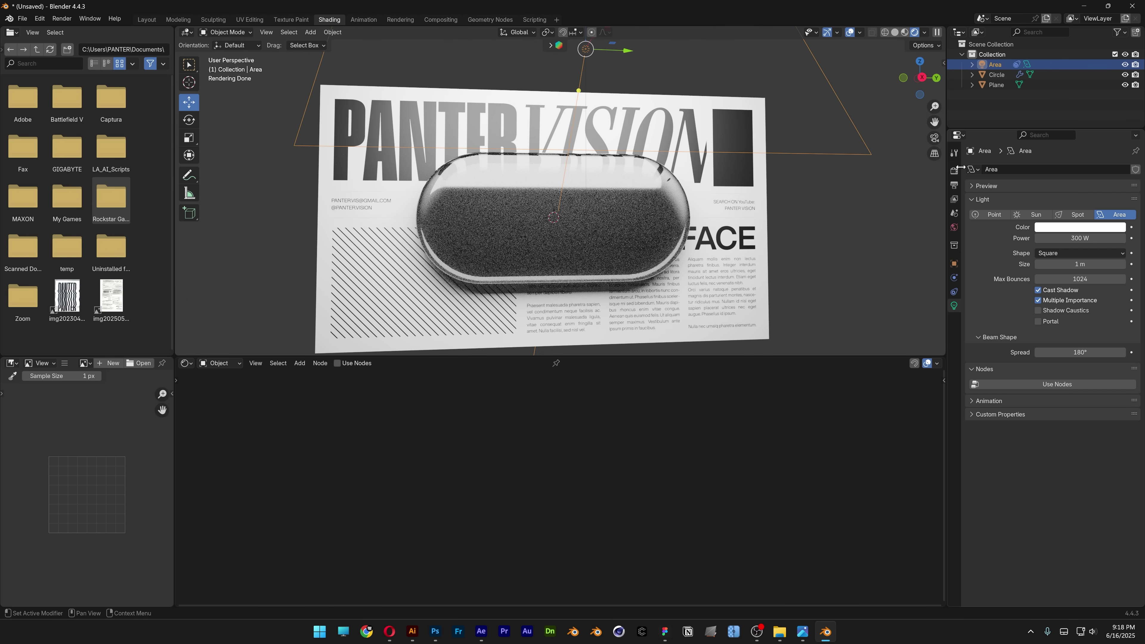
Change the scene's color management view transform to Khronos PBR Neutral.
click(954, 171)
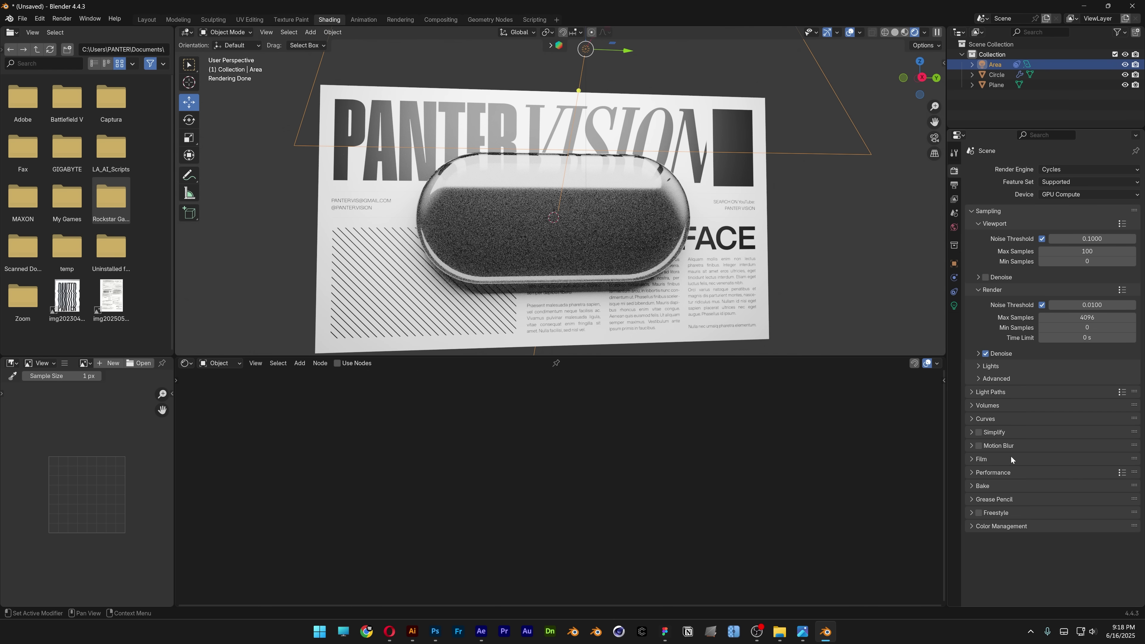
click(1015, 524)
scroll(1016, 527, down, 2)
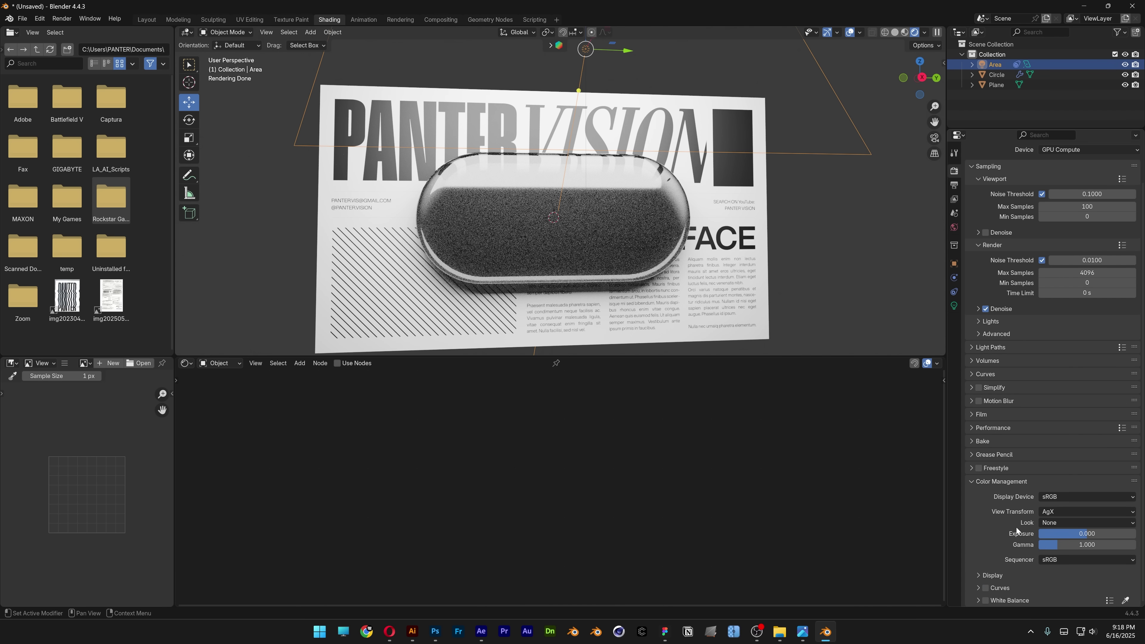
click(1056, 510)
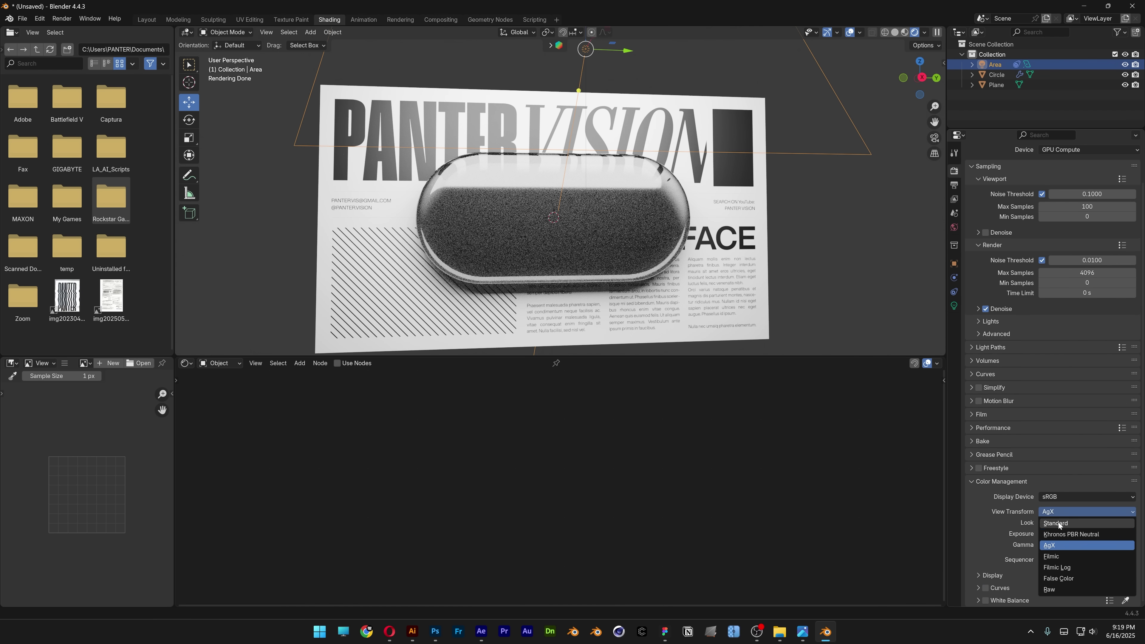
click(1062, 534)
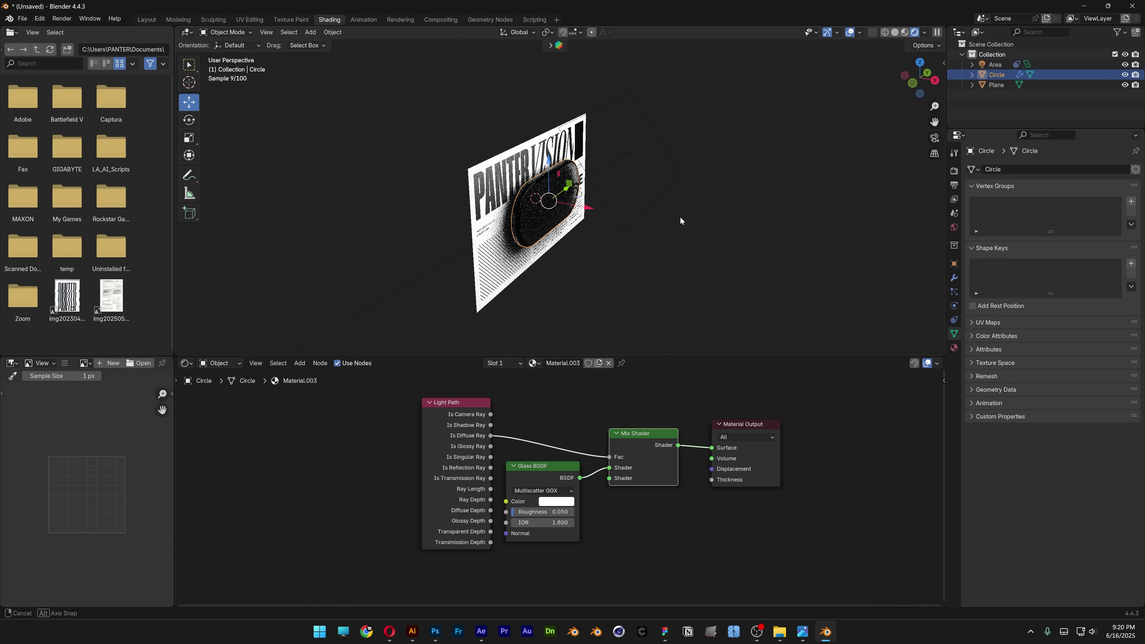
Move the area light higher along Z and farther from the pill along X.
click(629, 152)
drag(630, 110, 629, 82)
drag(673, 129, 733, 137)
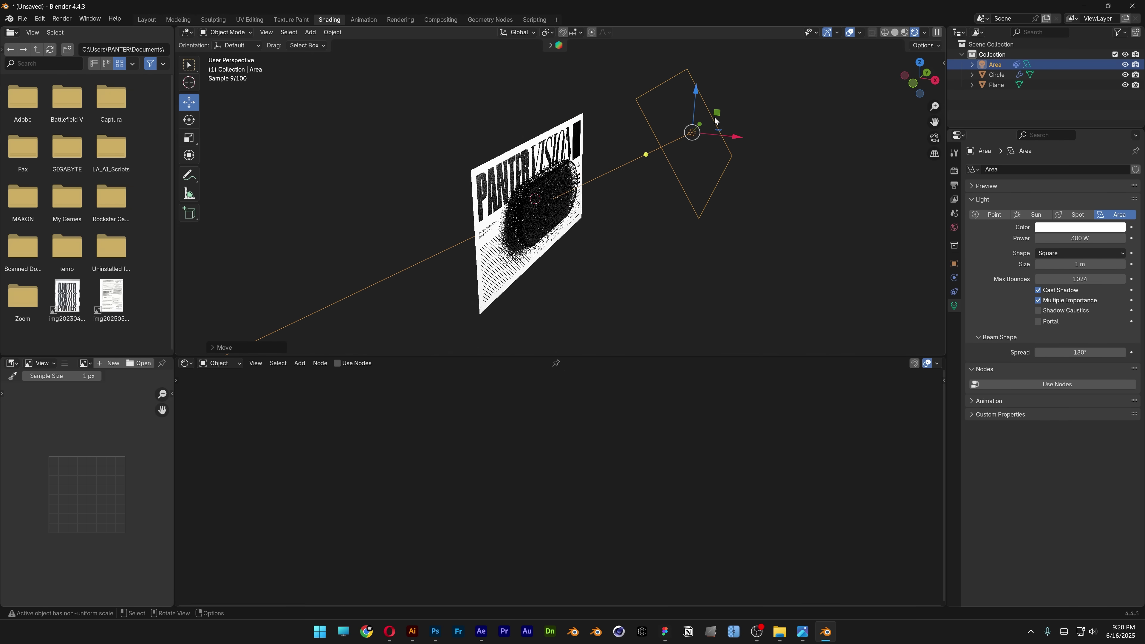
drag(694, 90, 698, 39)
Move the glass pill slightly farther away from the background plane along X.
middle_drag(653, 224, 585, 213)
click(578, 208)
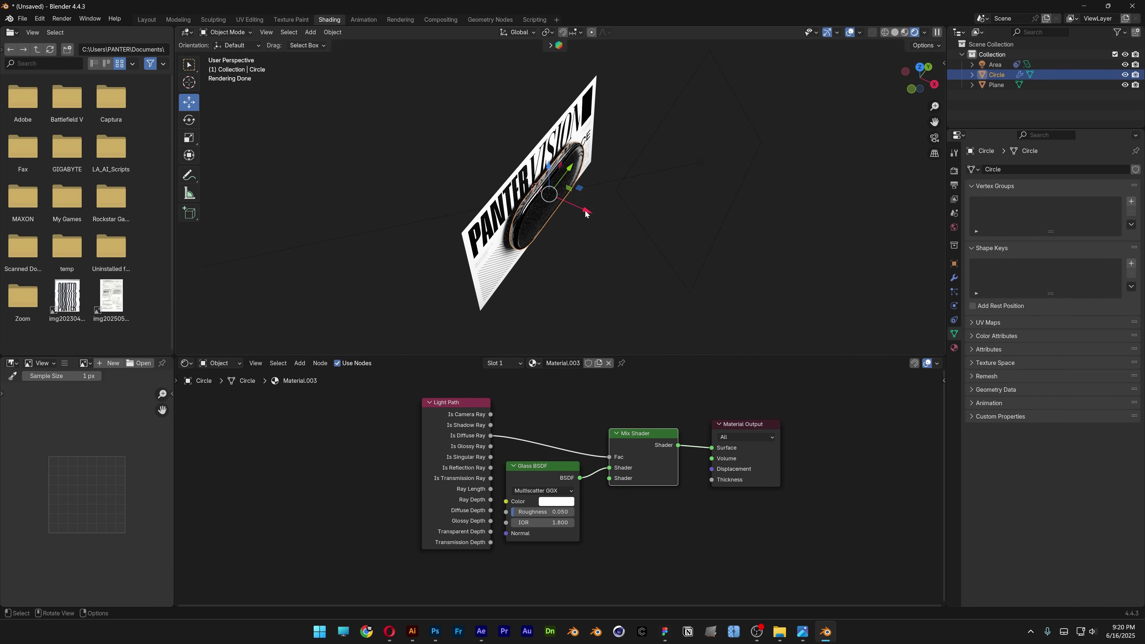
drag(590, 212, 600, 216)
Lower the area light's power to about 283 W.
middle_drag(665, 219, 598, 150)
scroll(626, 204, up, 3)
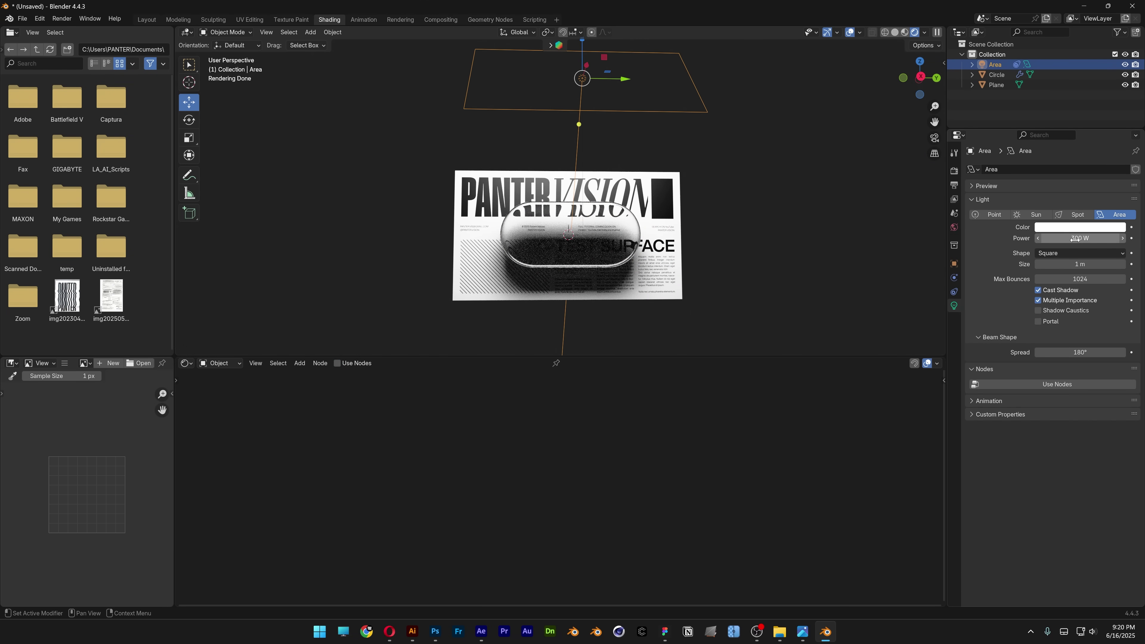
drag(1075, 239, 1070, 238)
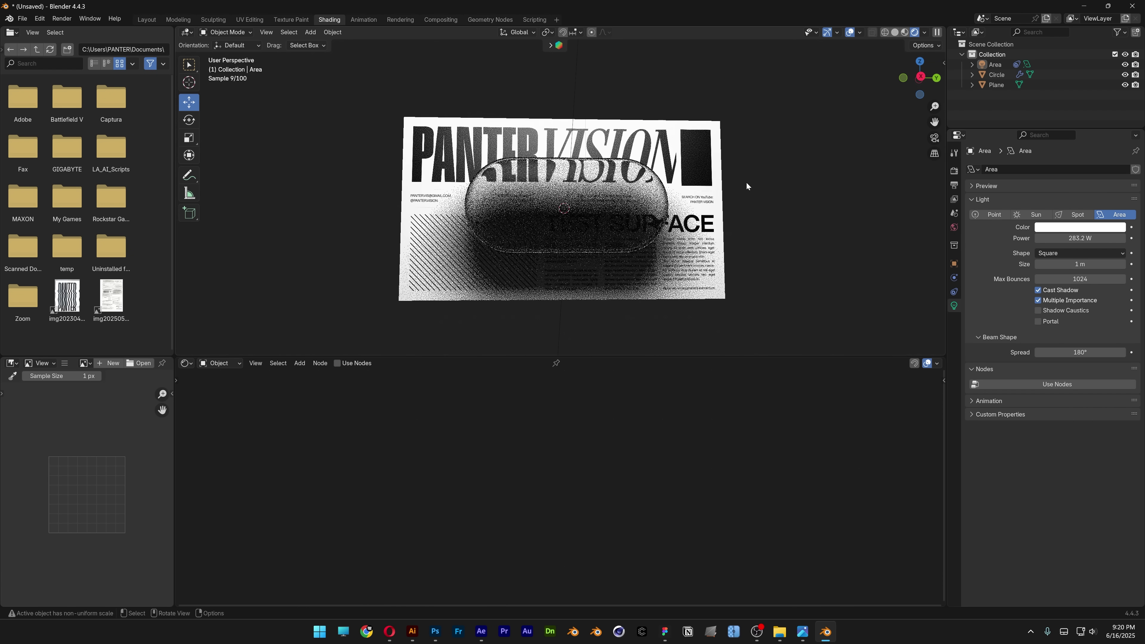
Add a second area light and move it down along Z to just below the background plane.
key(shift+a)
mouse_move(747, 183)
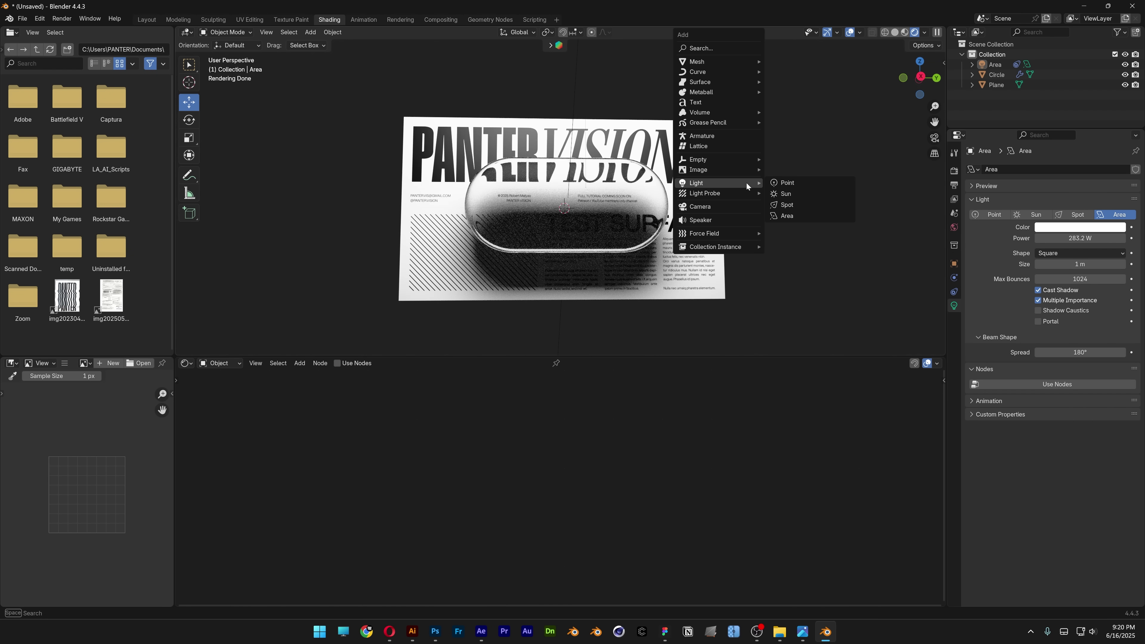
click(802, 216)
drag(564, 169, 565, 287)
middle_drag(721, 240, 749, 244)
shift+middle_drag(681, 253, 685, 248)
scroll(685, 248, down, 1)
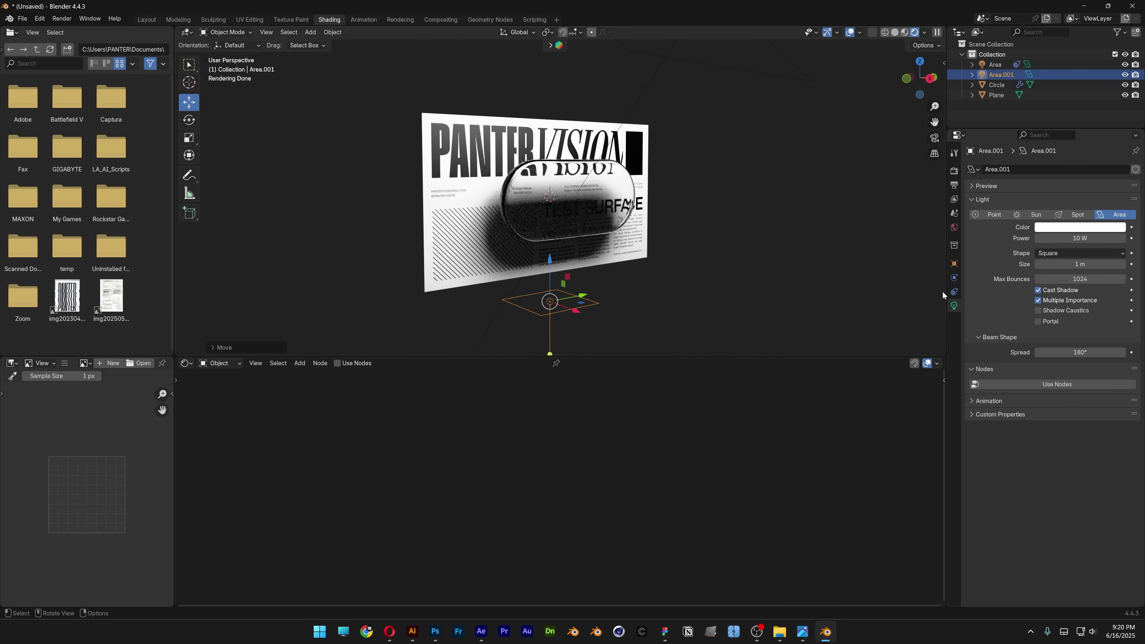
Add a Track To constraint to the second area light, targeting the glass pill.
click(953, 291)
click(1049, 169)
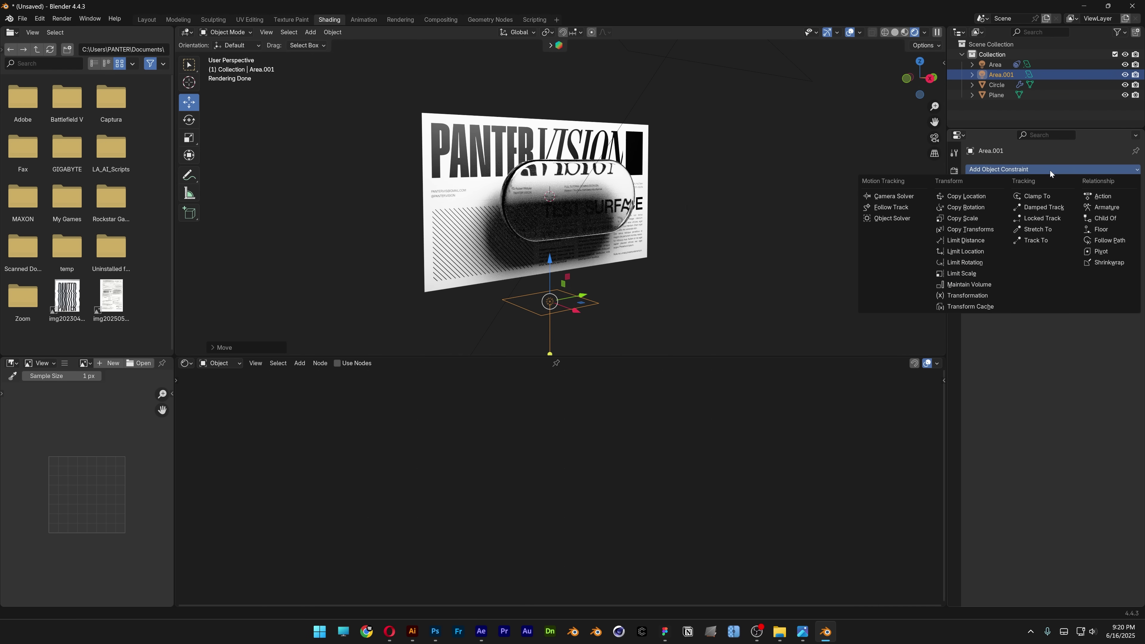
click(1043, 242)
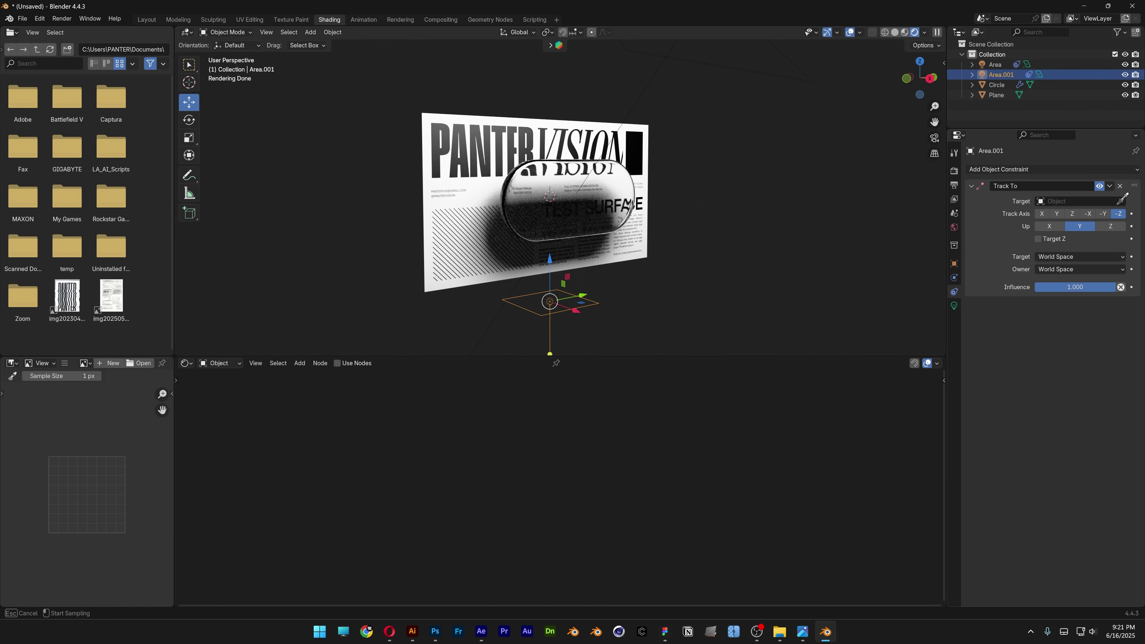
click(627, 193)
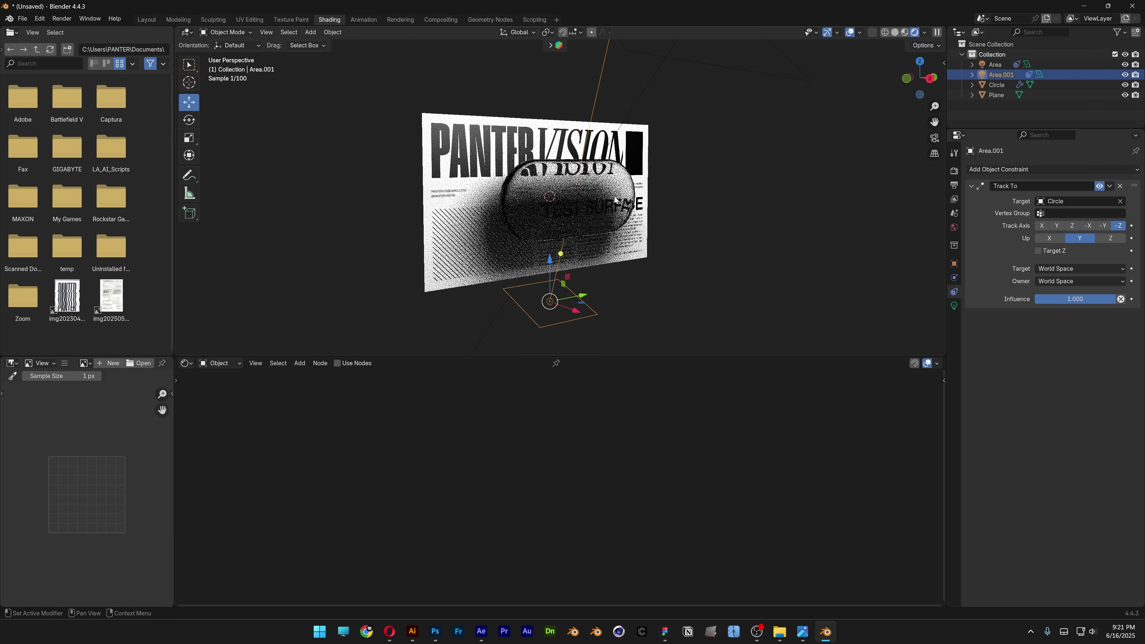
Move the lower area light out in front of the pill along X and scale it up to about 3.17.
drag(575, 310, 676, 324)
middle_drag(718, 282, 639, 323)
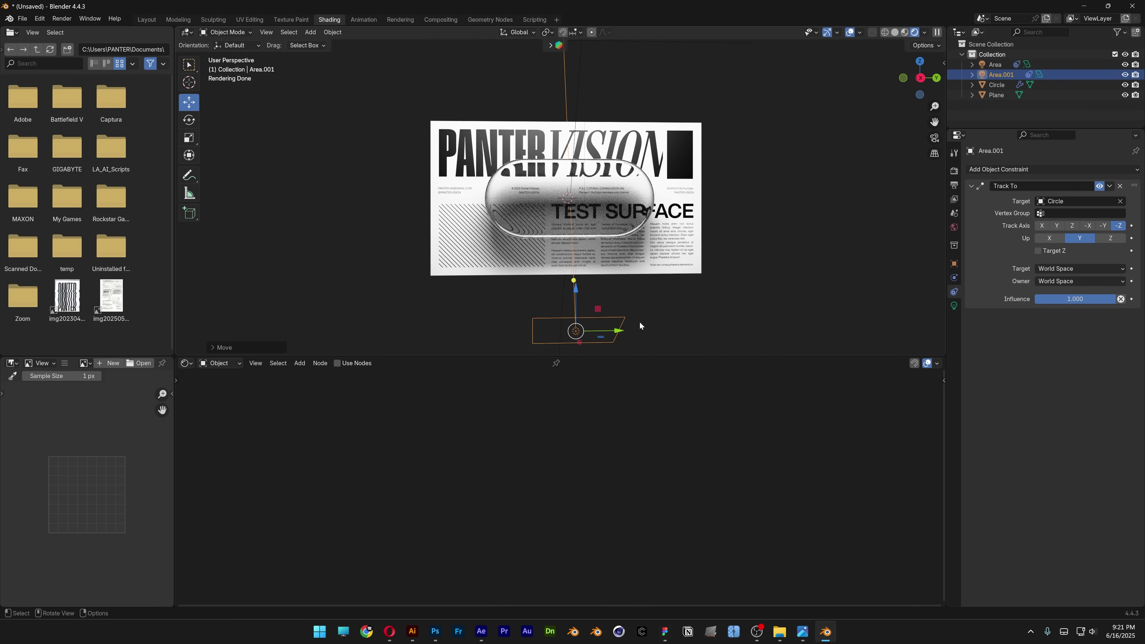
key(s)
click(829, 314)
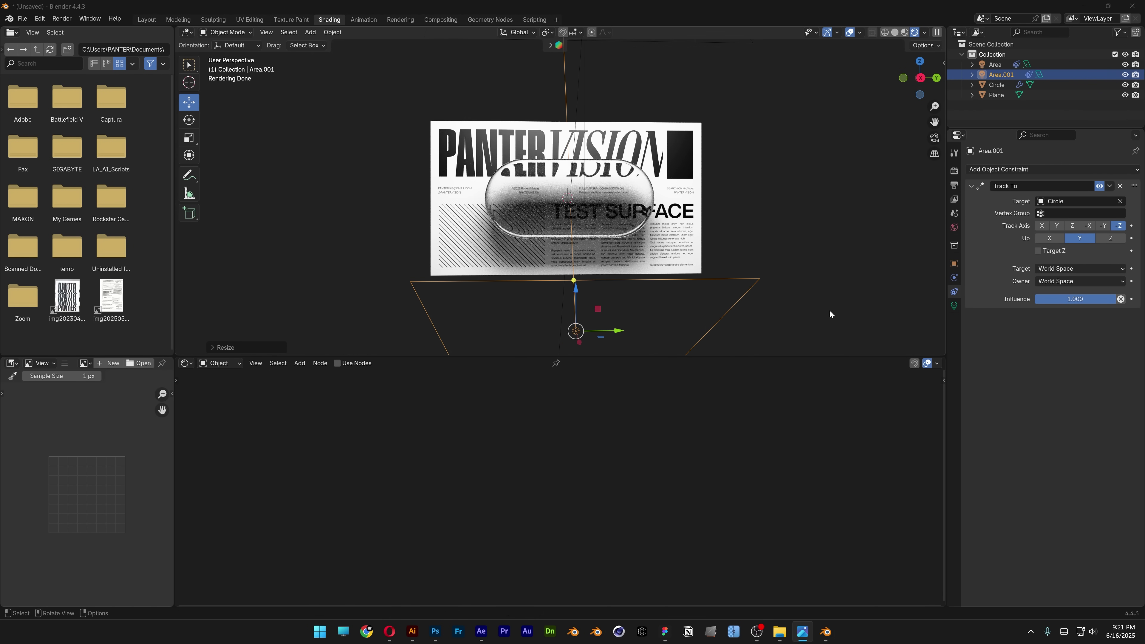
Set the lower area light's power to 70 W.
click(955, 308)
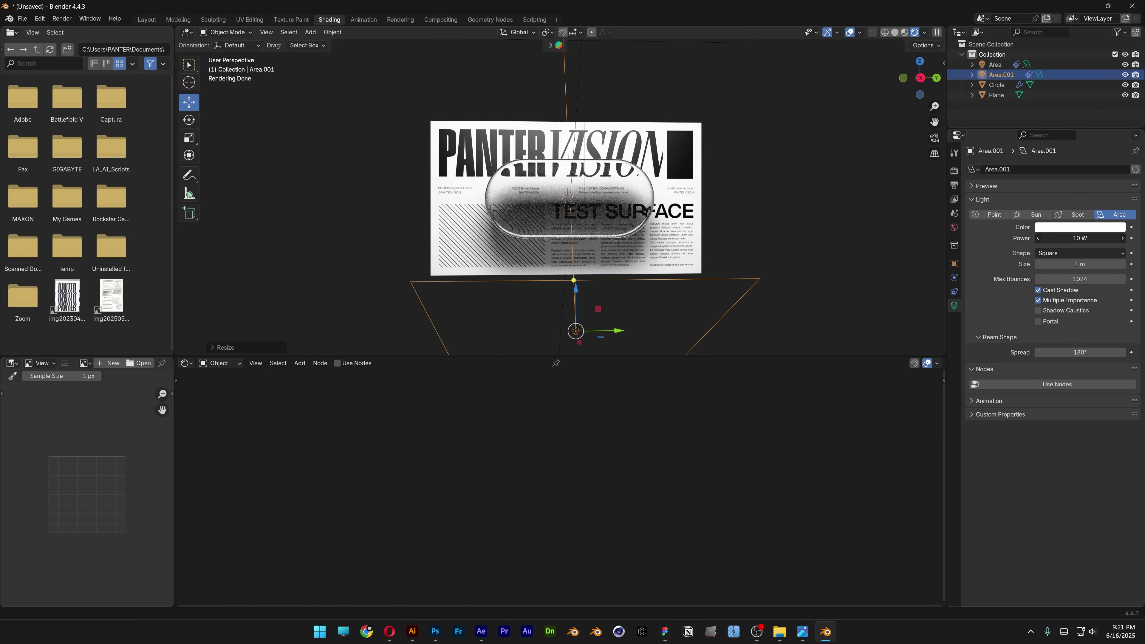
text(70)
key(Return)
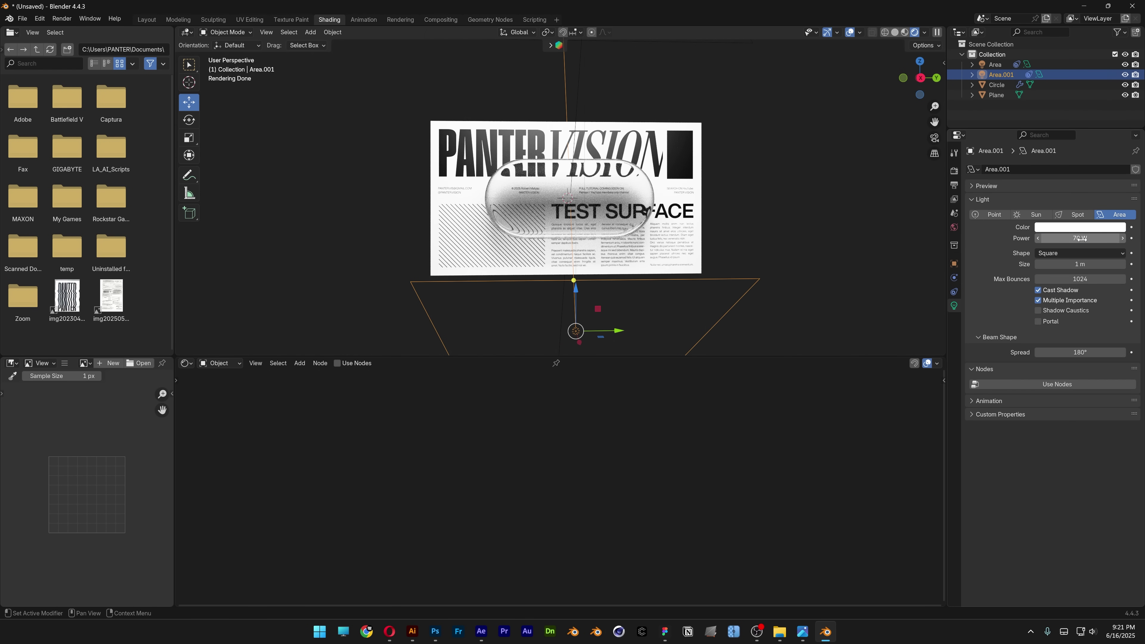
Move the lower area light farther away from the background plane along X.
scroll(699, 272, down, 3)
middle_drag(698, 271, 743, 259)
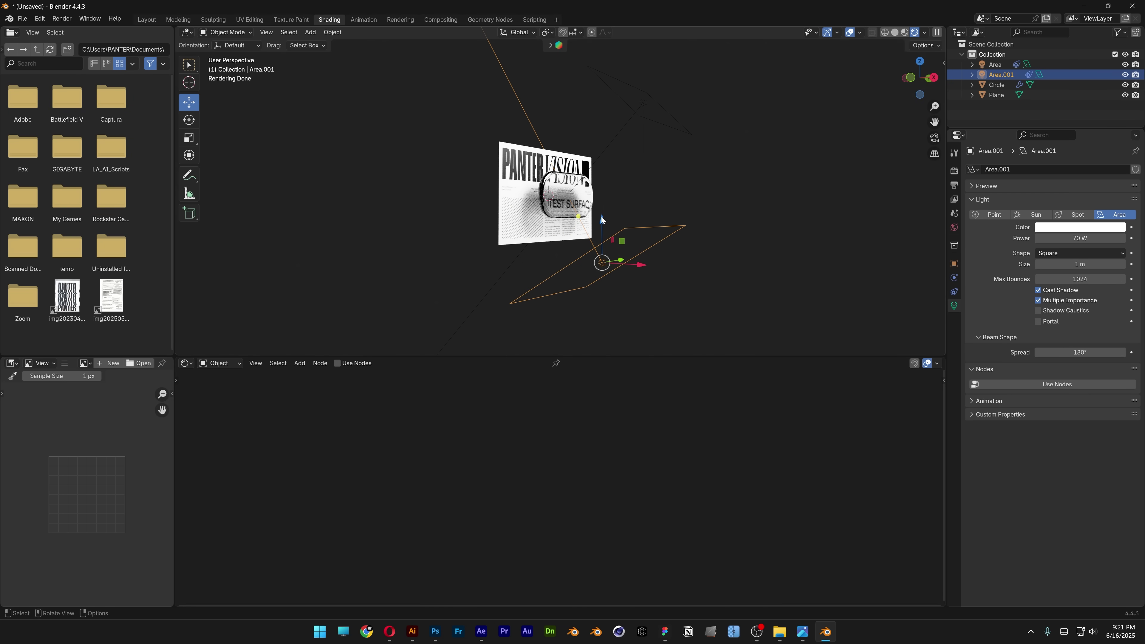
drag(642, 265, 685, 285)
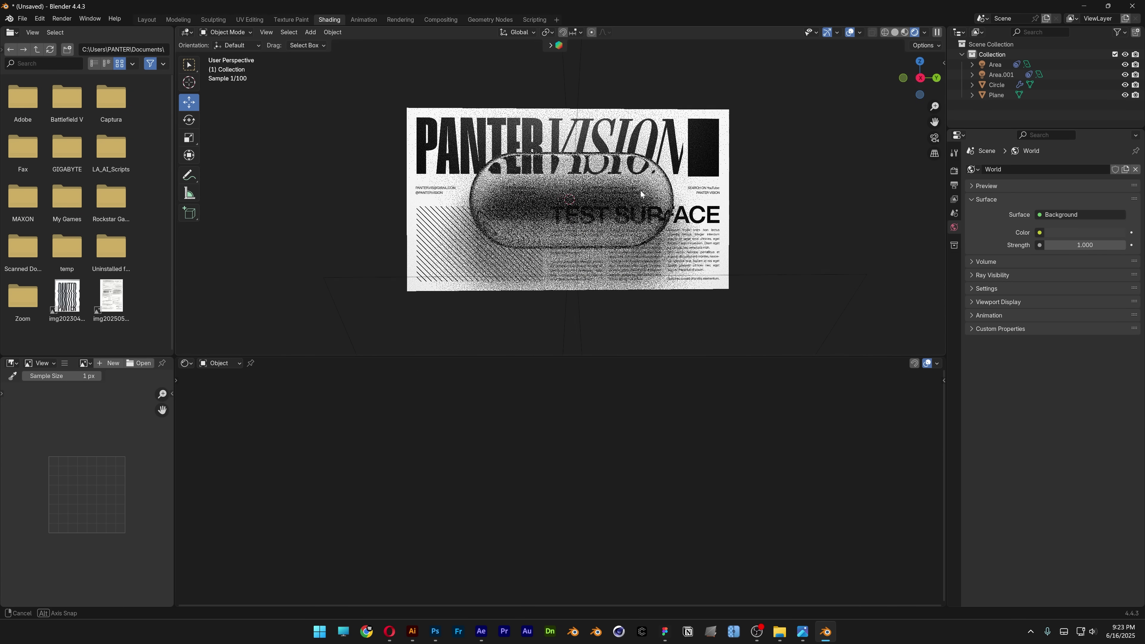
Add a camera and move it along X to about 7.32 m in front of the glass pill.
scroll(641, 194, down, 2)
key(shift+a)
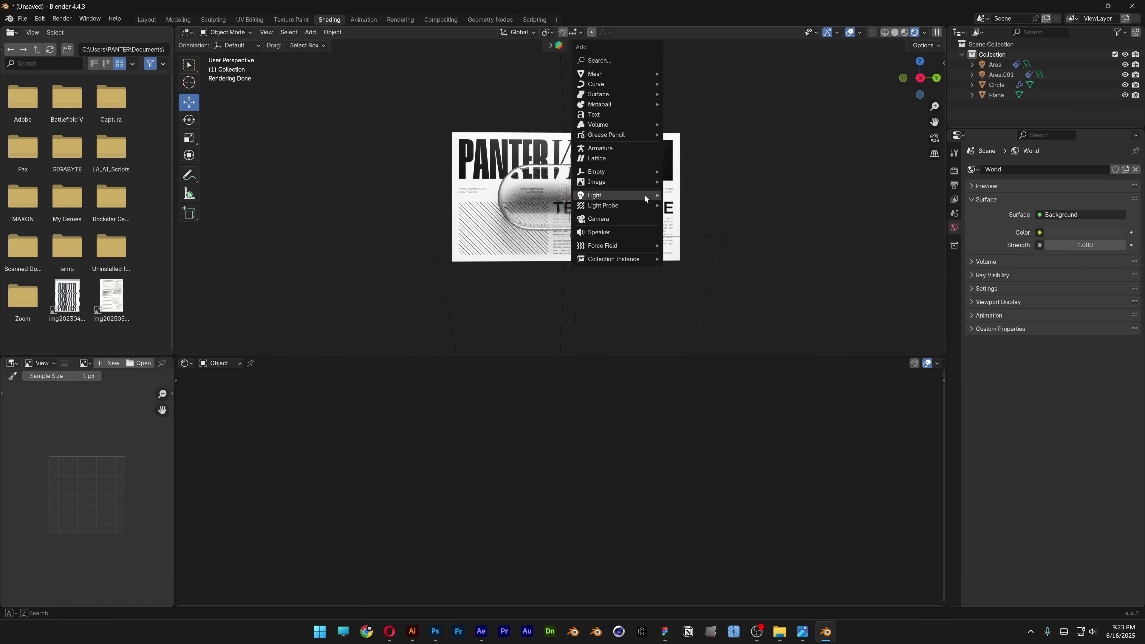
click(631, 218)
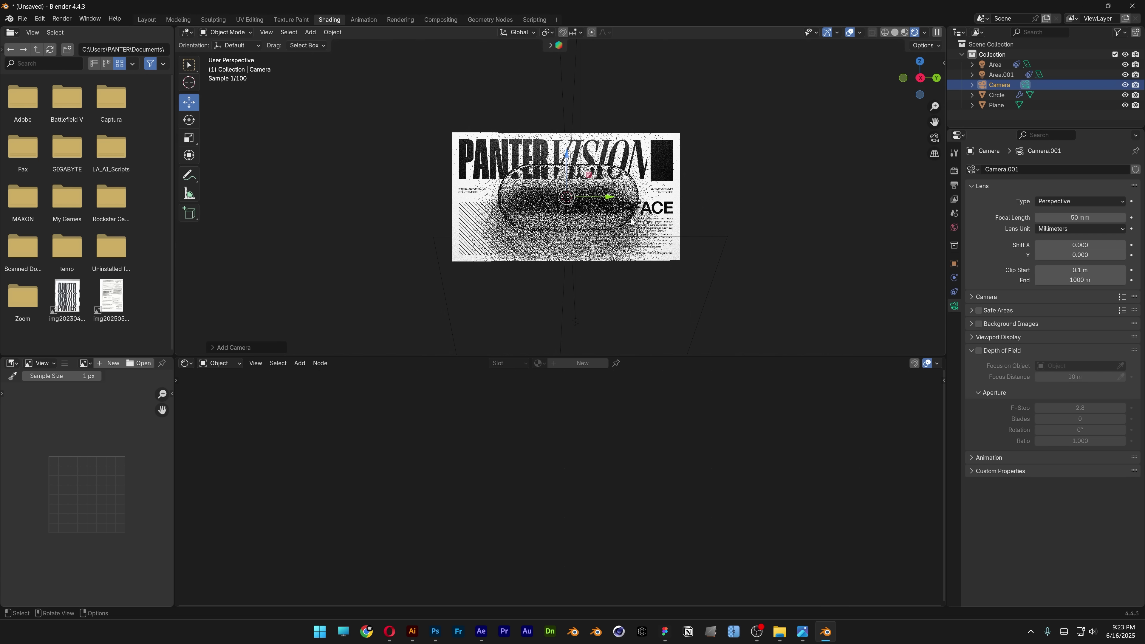
middle_drag(630, 219, 590, 199)
drag(579, 199, 751, 190)
middle_drag(751, 190, 699, 236)
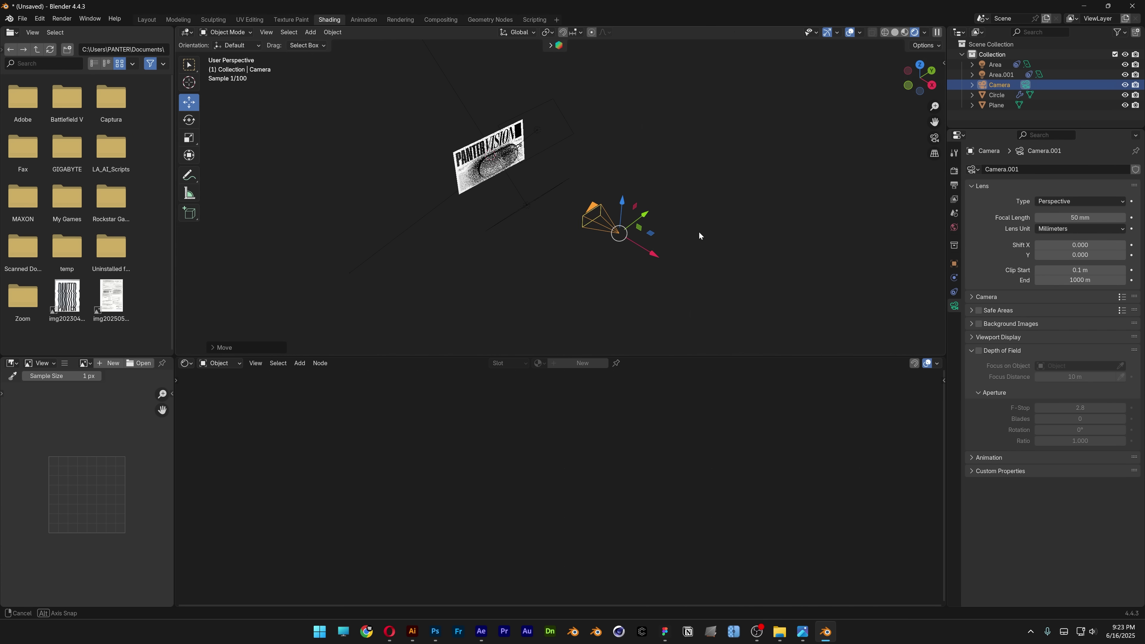
Set the camera's rotation to X 90°, Y 0° and Z 90° so it faces the background plane squarely.
click(955, 264)
click(1076, 245)
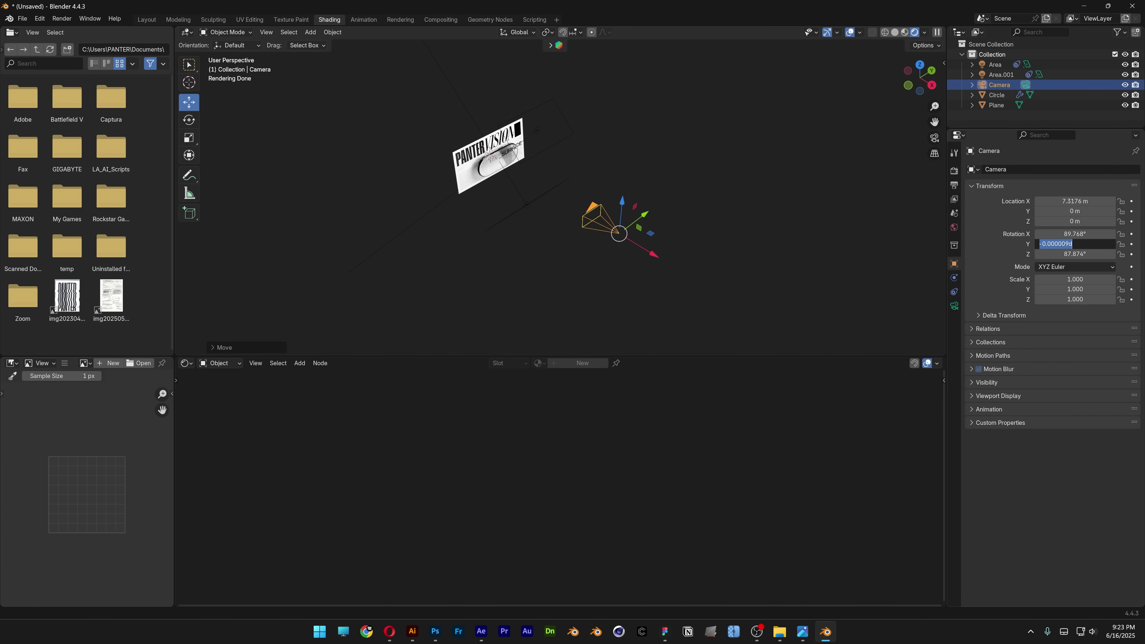
text(0)
key(shift+Tab)
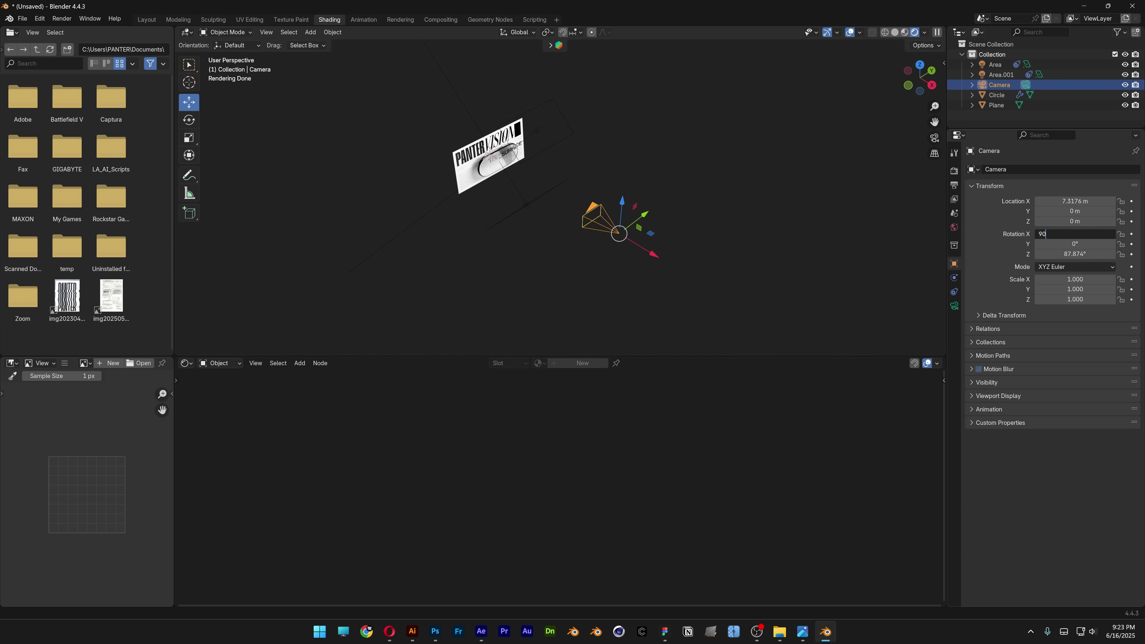
key(Tab)
key(Tab)
text(90)
key(Return)
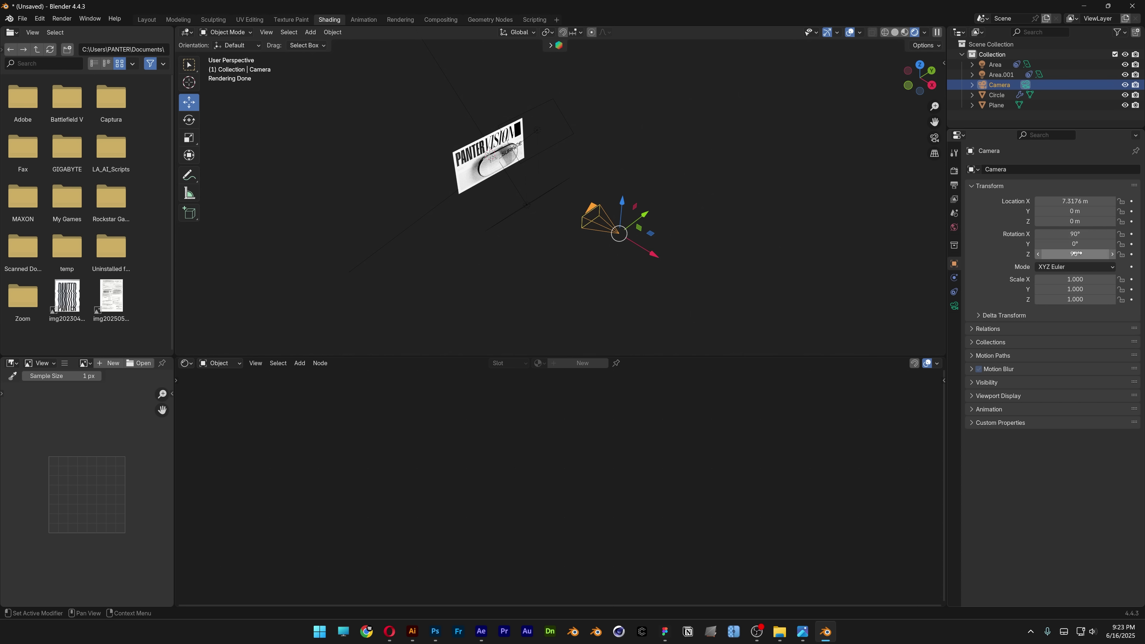
Look through the camera and move it closer along X until the background plane fills the frame.
scroll(859, 181, up, 3)
click(934, 138)
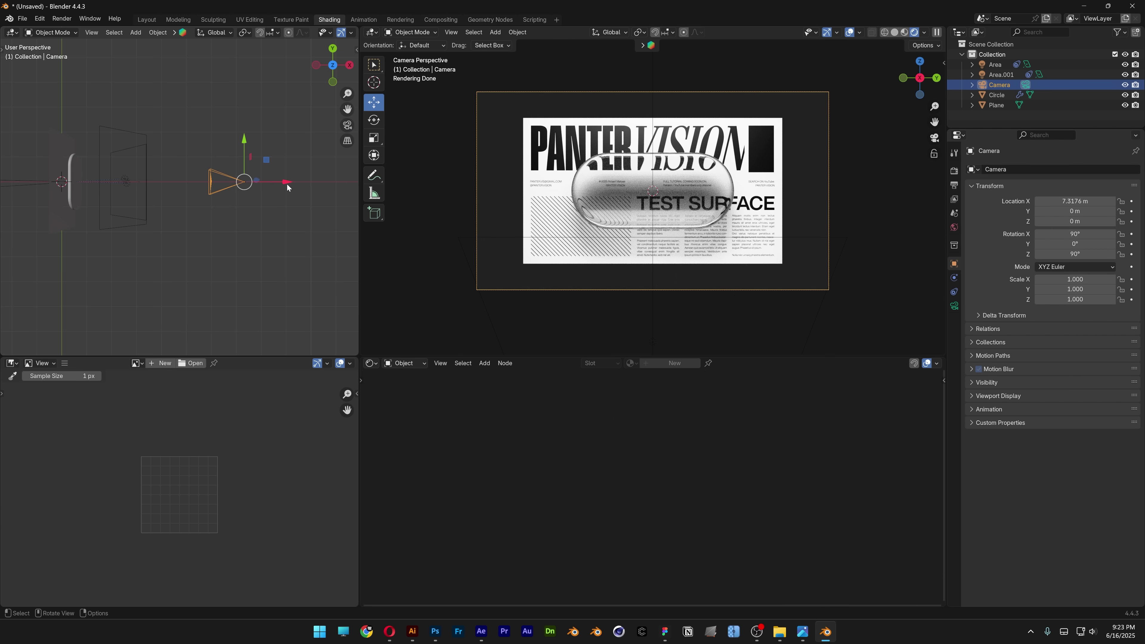
key(g)
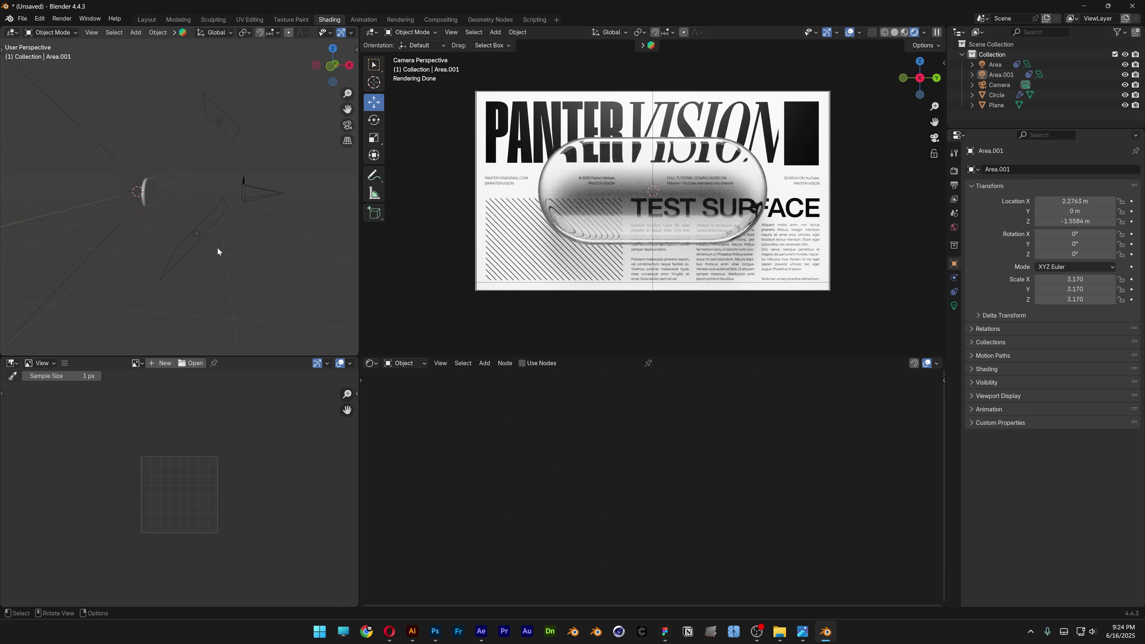
Move the lower area light farther from the pill along X and lower along Z.
click(195, 237)
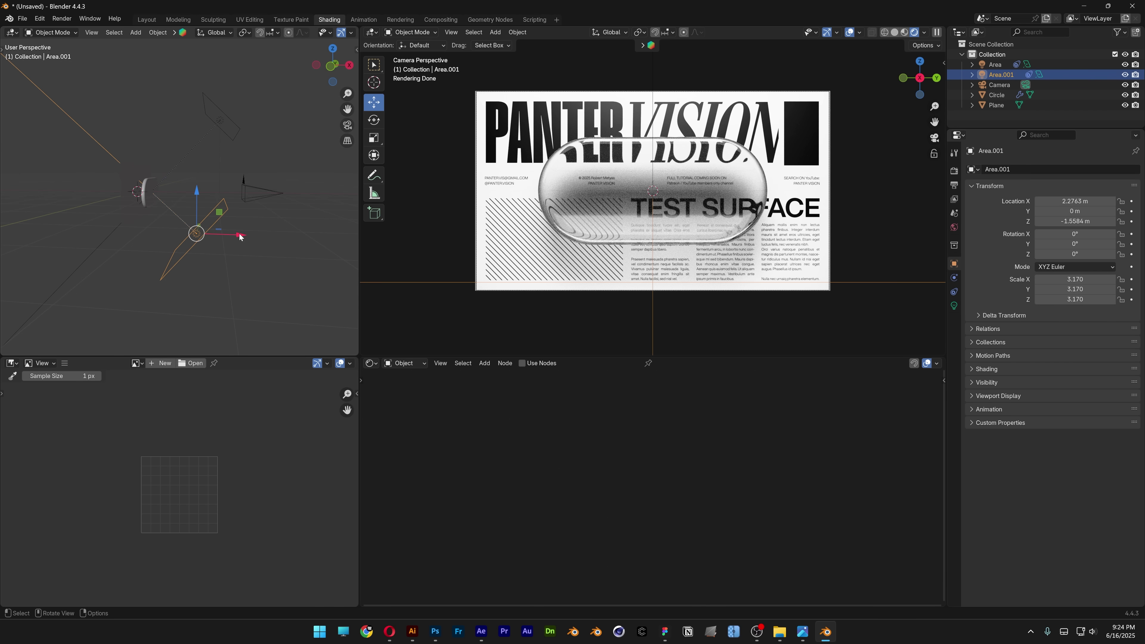
drag(239, 236, 310, 238)
drag(269, 196, 269, 225)
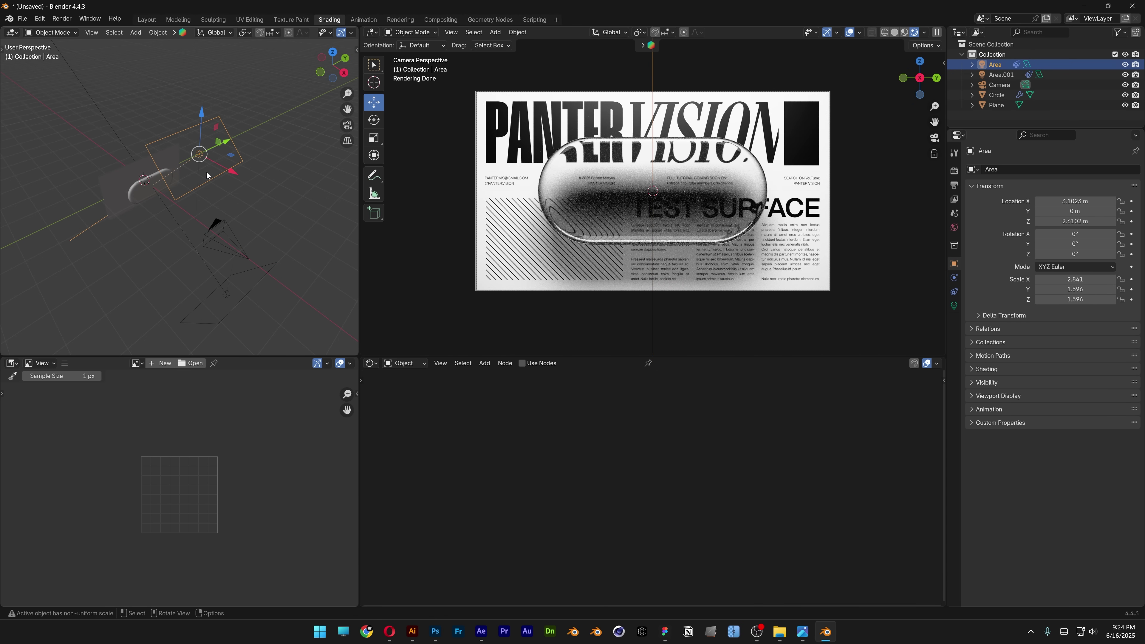
Scale up the upper area light uniformly to about 5.15 in X and 2.9 in Y and Z.
key(s)
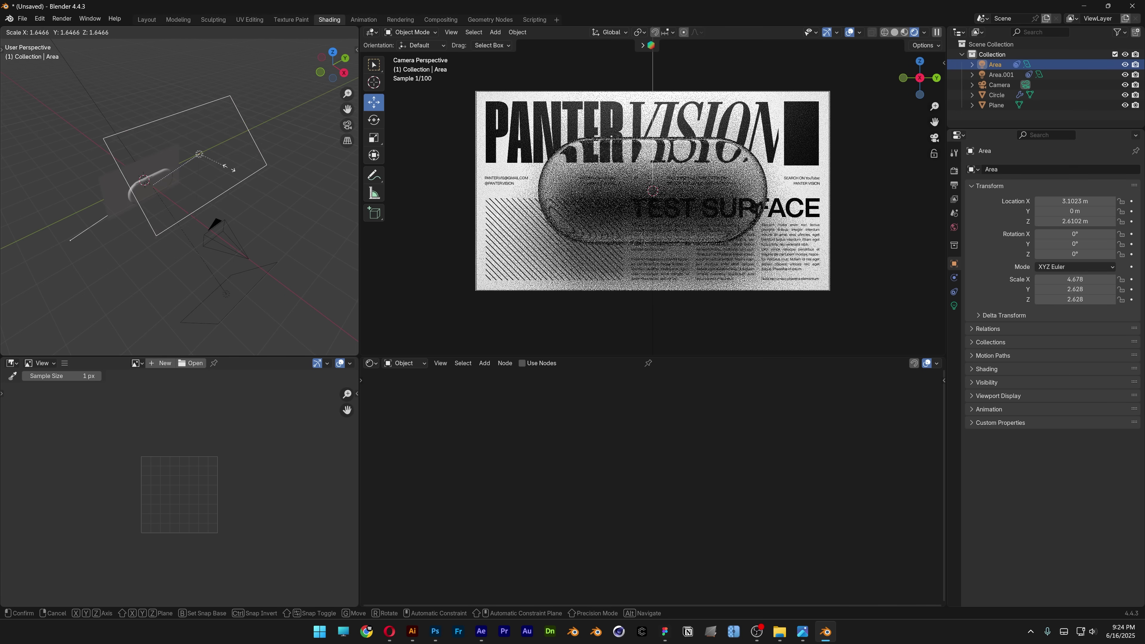
click(336, 196)
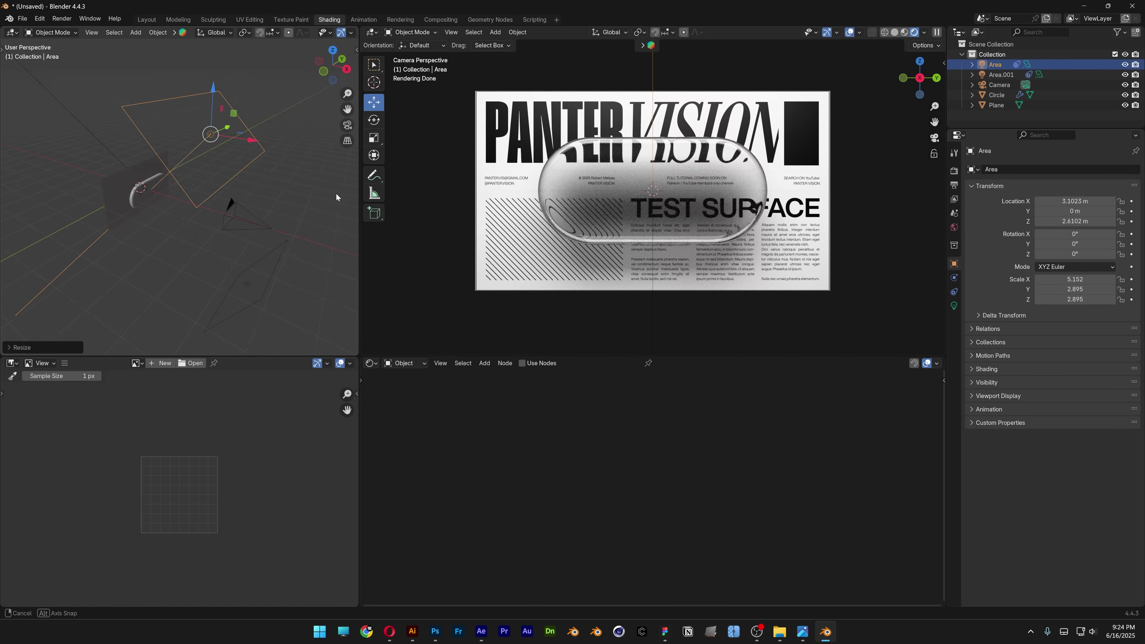
mouse_move(336, 194)
middle_down()
mouse_move(347, 193)
mouse_move(342, 183)
middle_up()
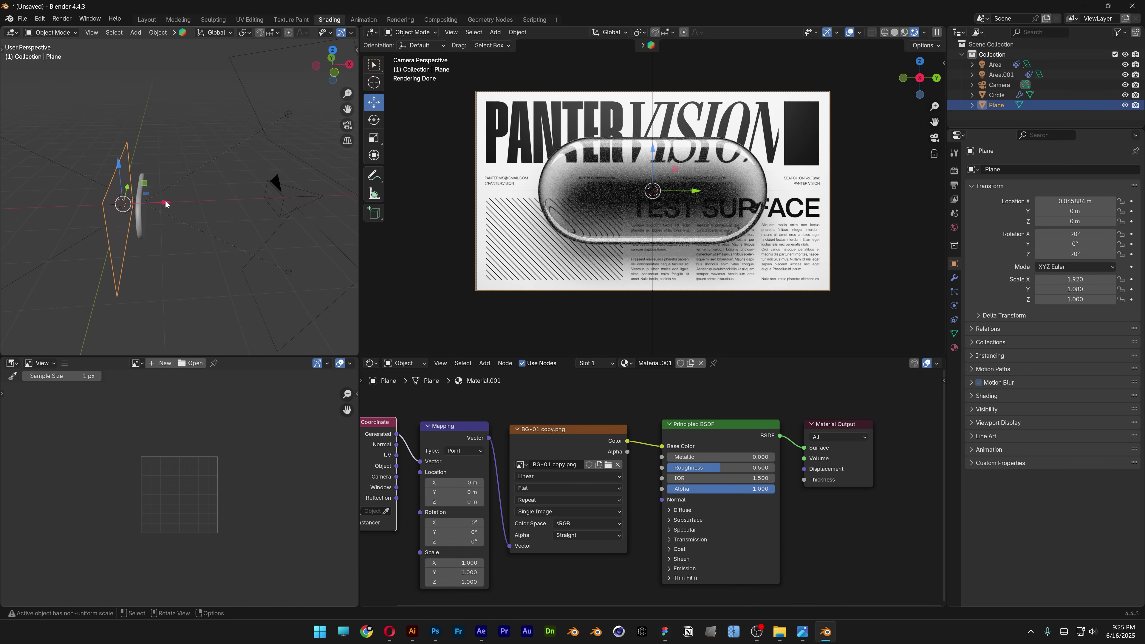
Move the background plane back from the glass pill along X to about -0.14 m.
drag(165, 204, 155, 202)
click(242, 178)
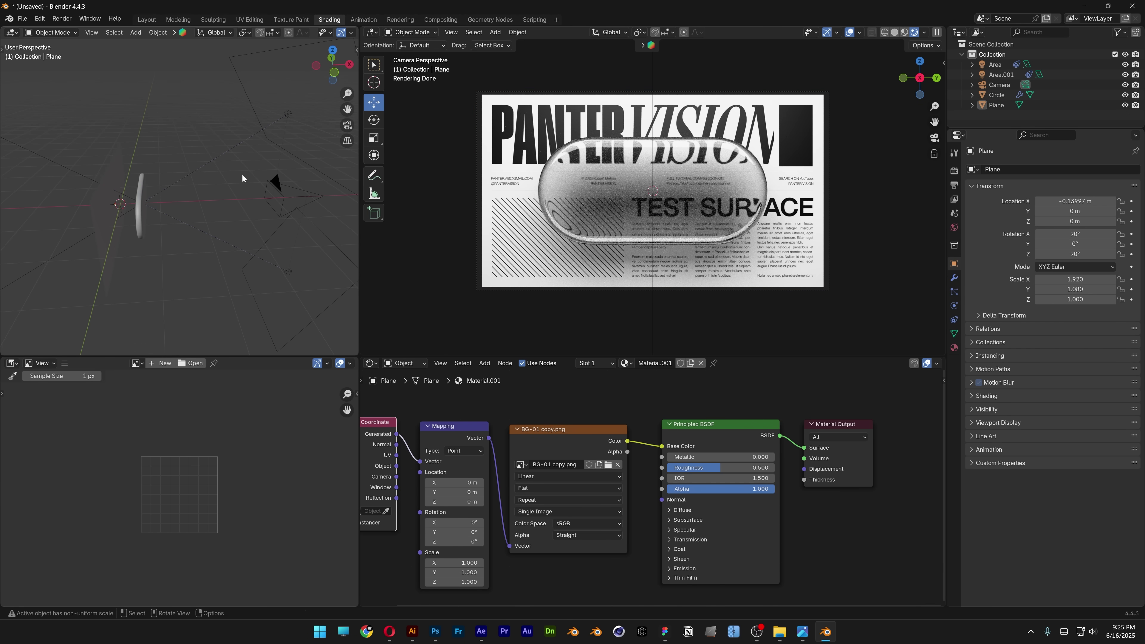
middle_drag(243, 178, 441, 177)
Render the image from the camera and inspect the glass pill in the render window.
click(62, 18)
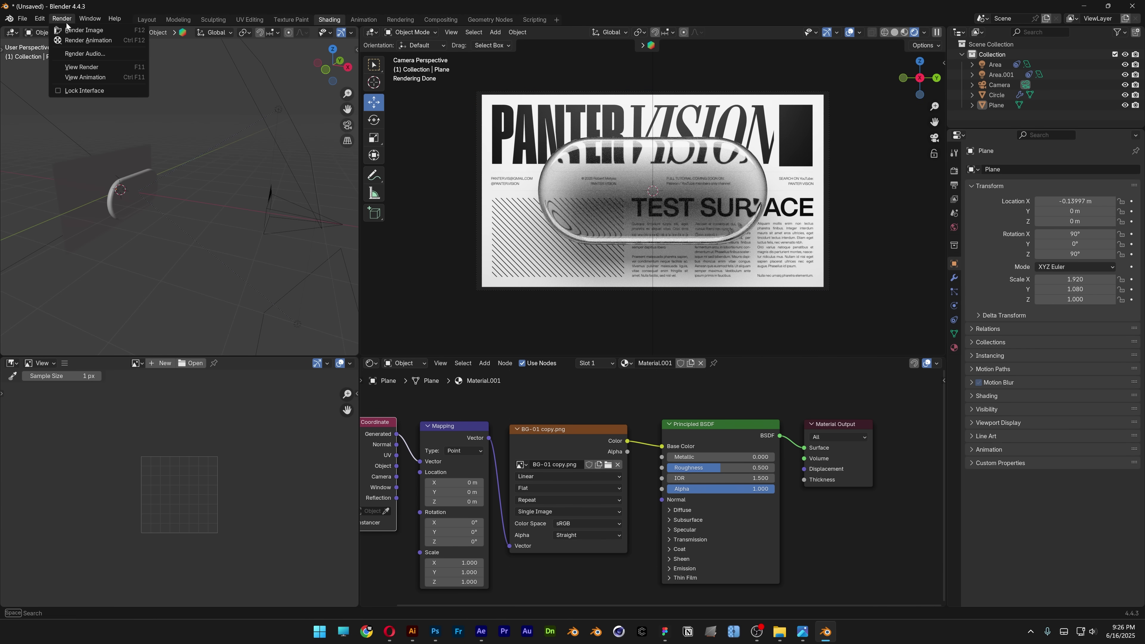
click(78, 31)
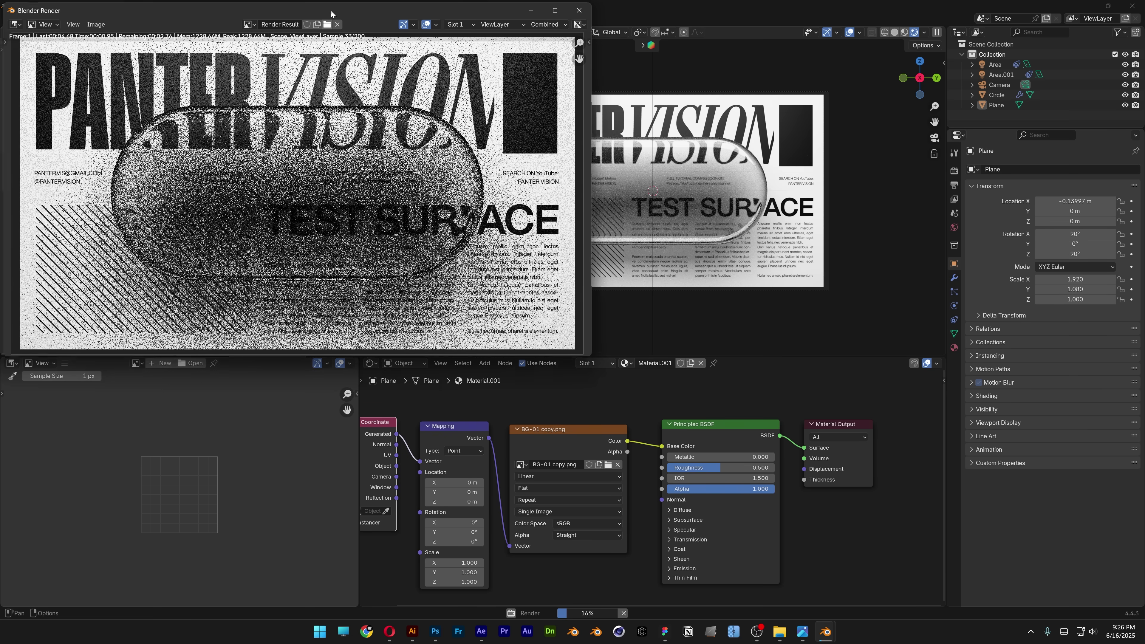
drag(325, 8, 505, 127)
scroll(569, 258, down, 1)
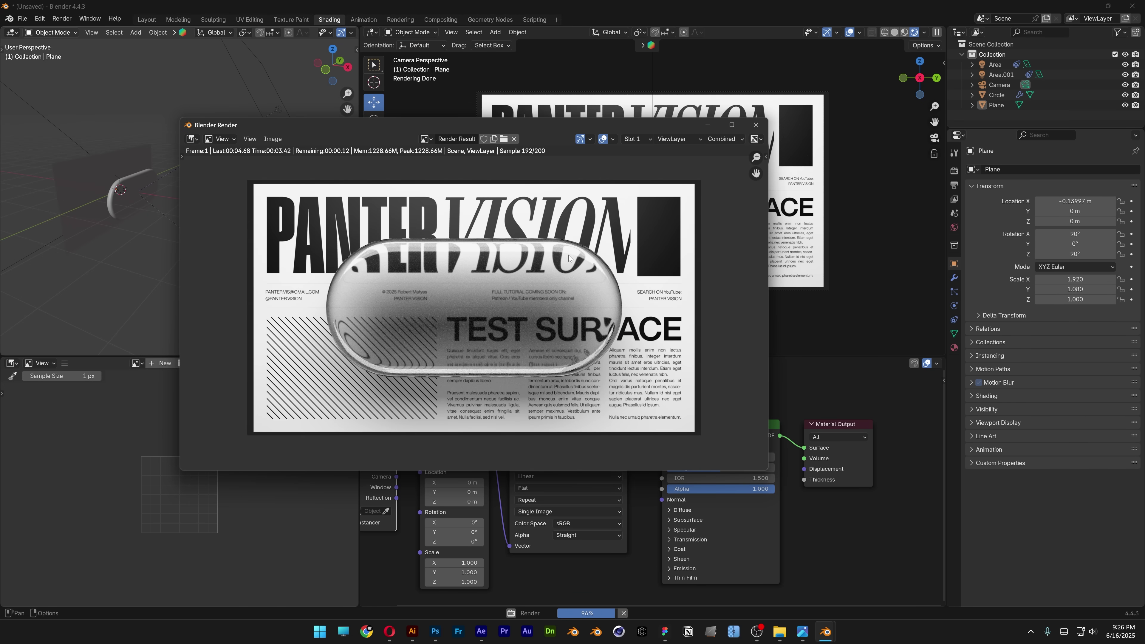
scroll(666, 276, up, 1)
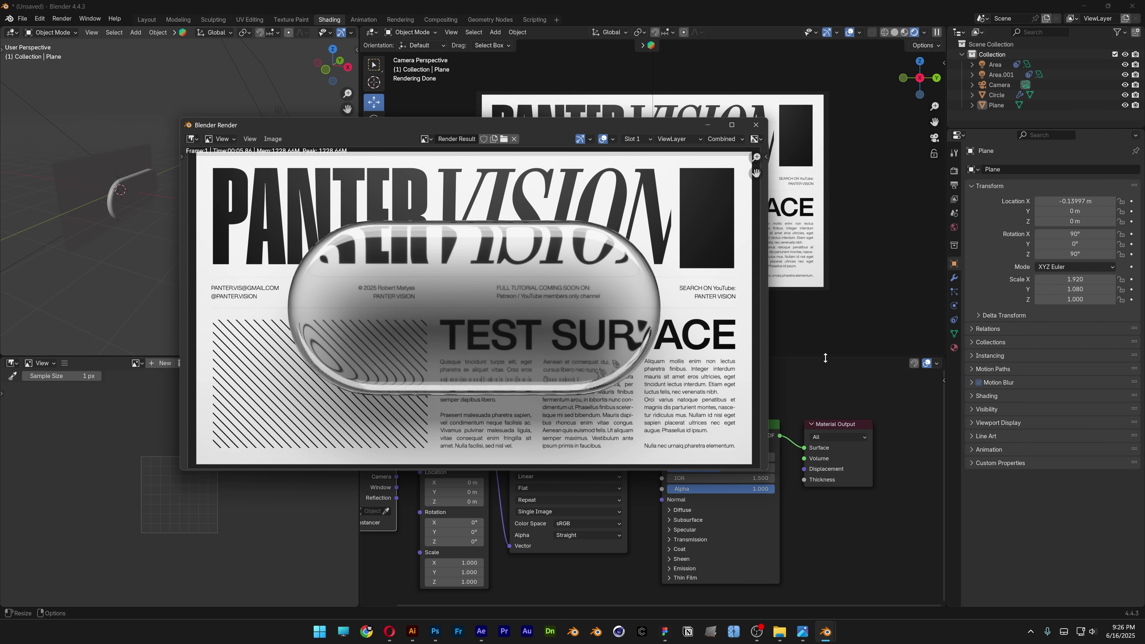